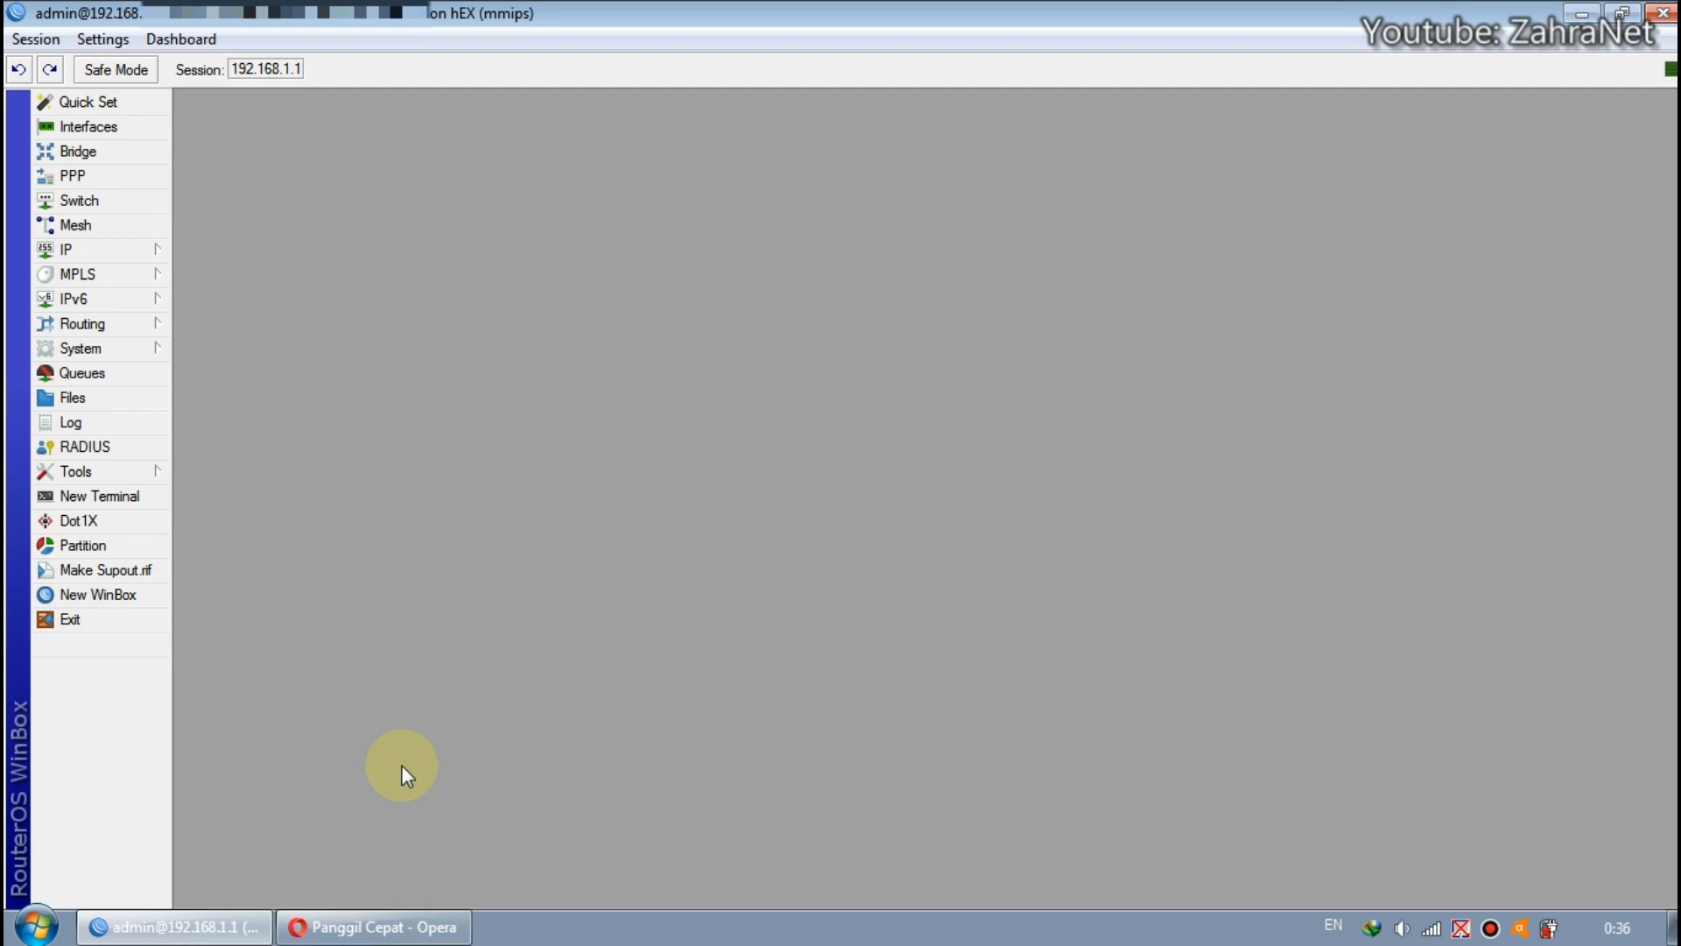
# Switch to Opera, load minitik.net and open its VPN Remote page.
pyautogui.click(405, 925)
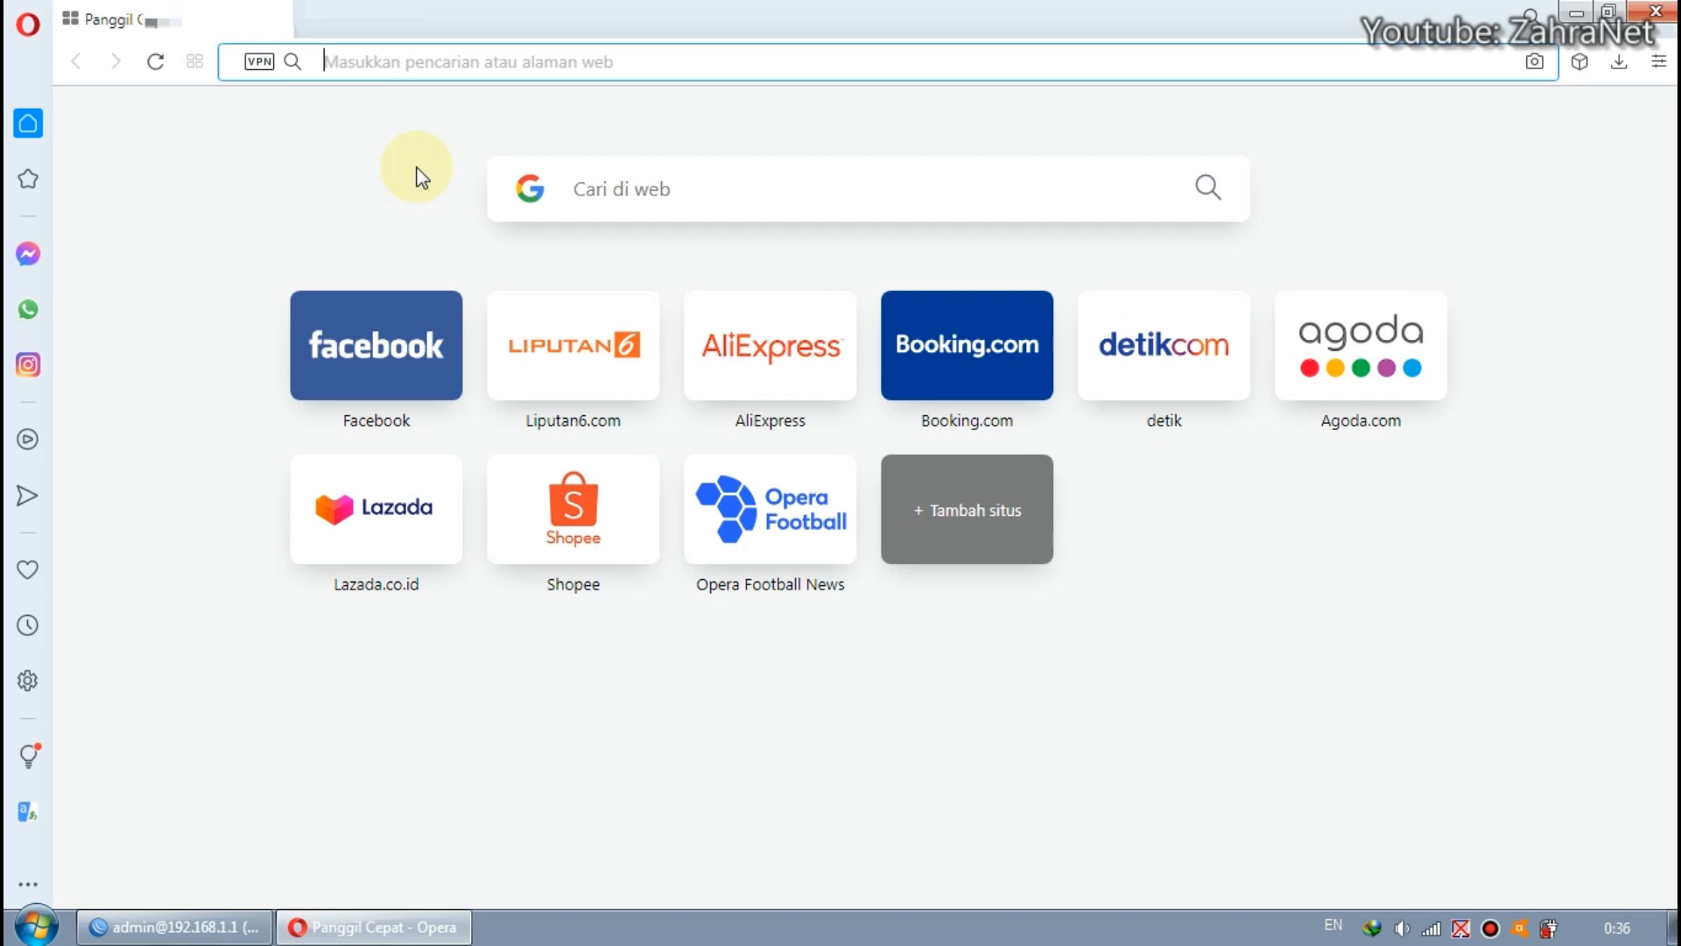
pyautogui.write('mmi')
pyautogui.press('BackSpace')
pyautogui.press('BackSpace')
pyautogui.write('initik')
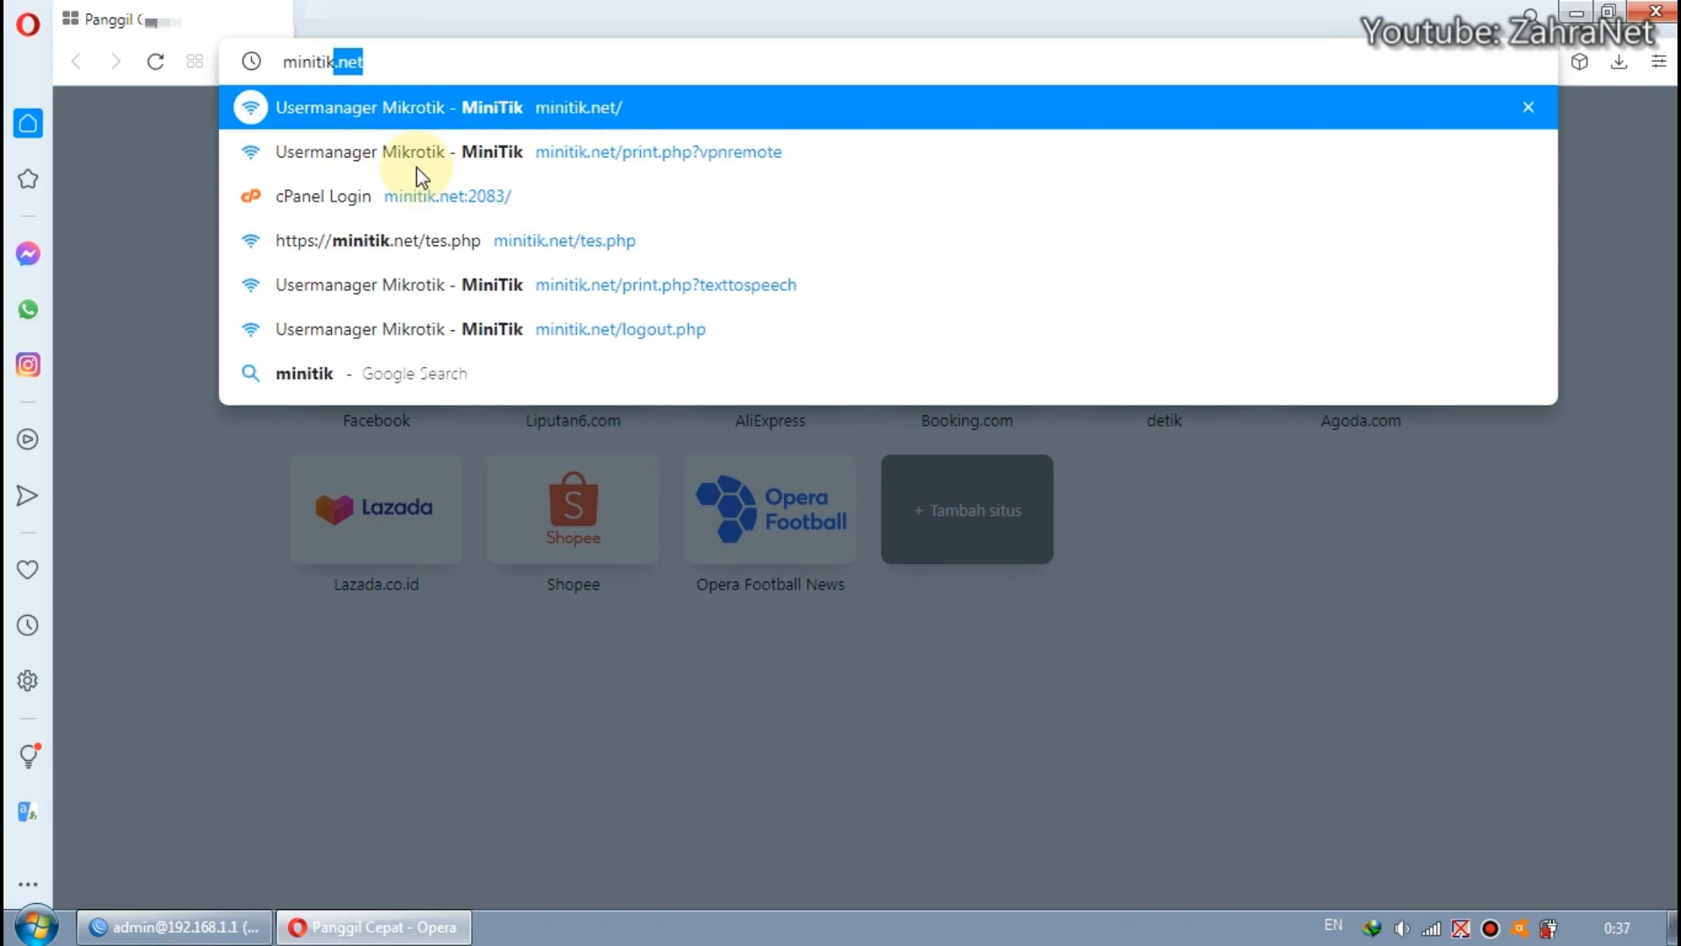
pyautogui.press('Return')
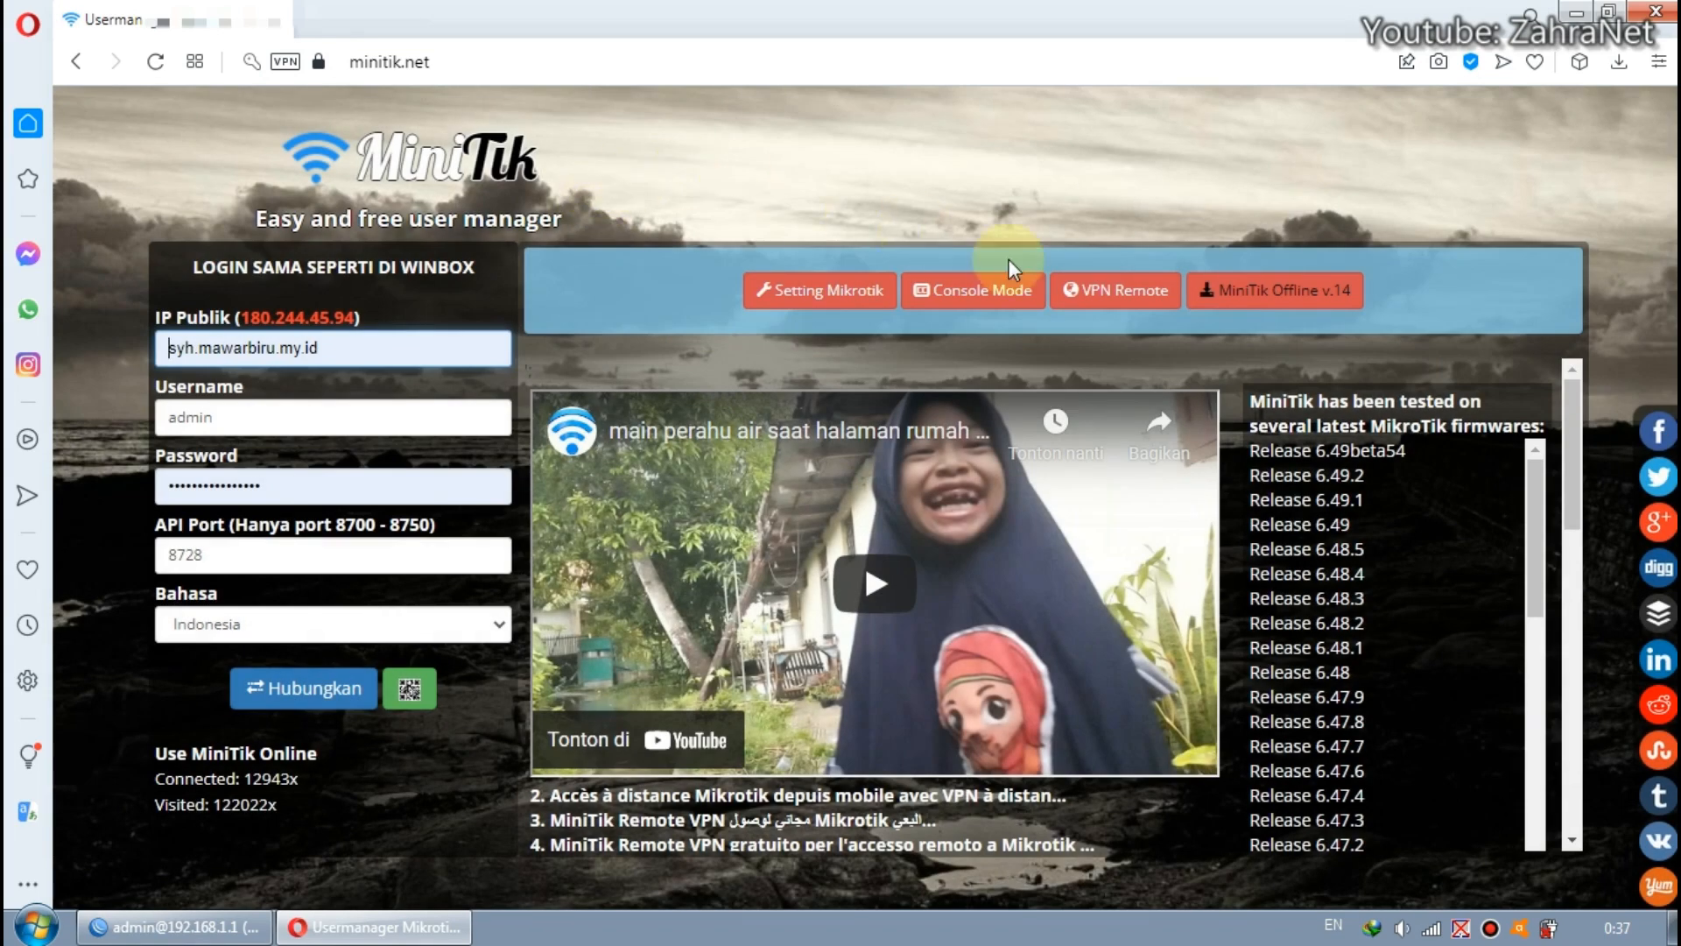
pyautogui.click(1124, 296)
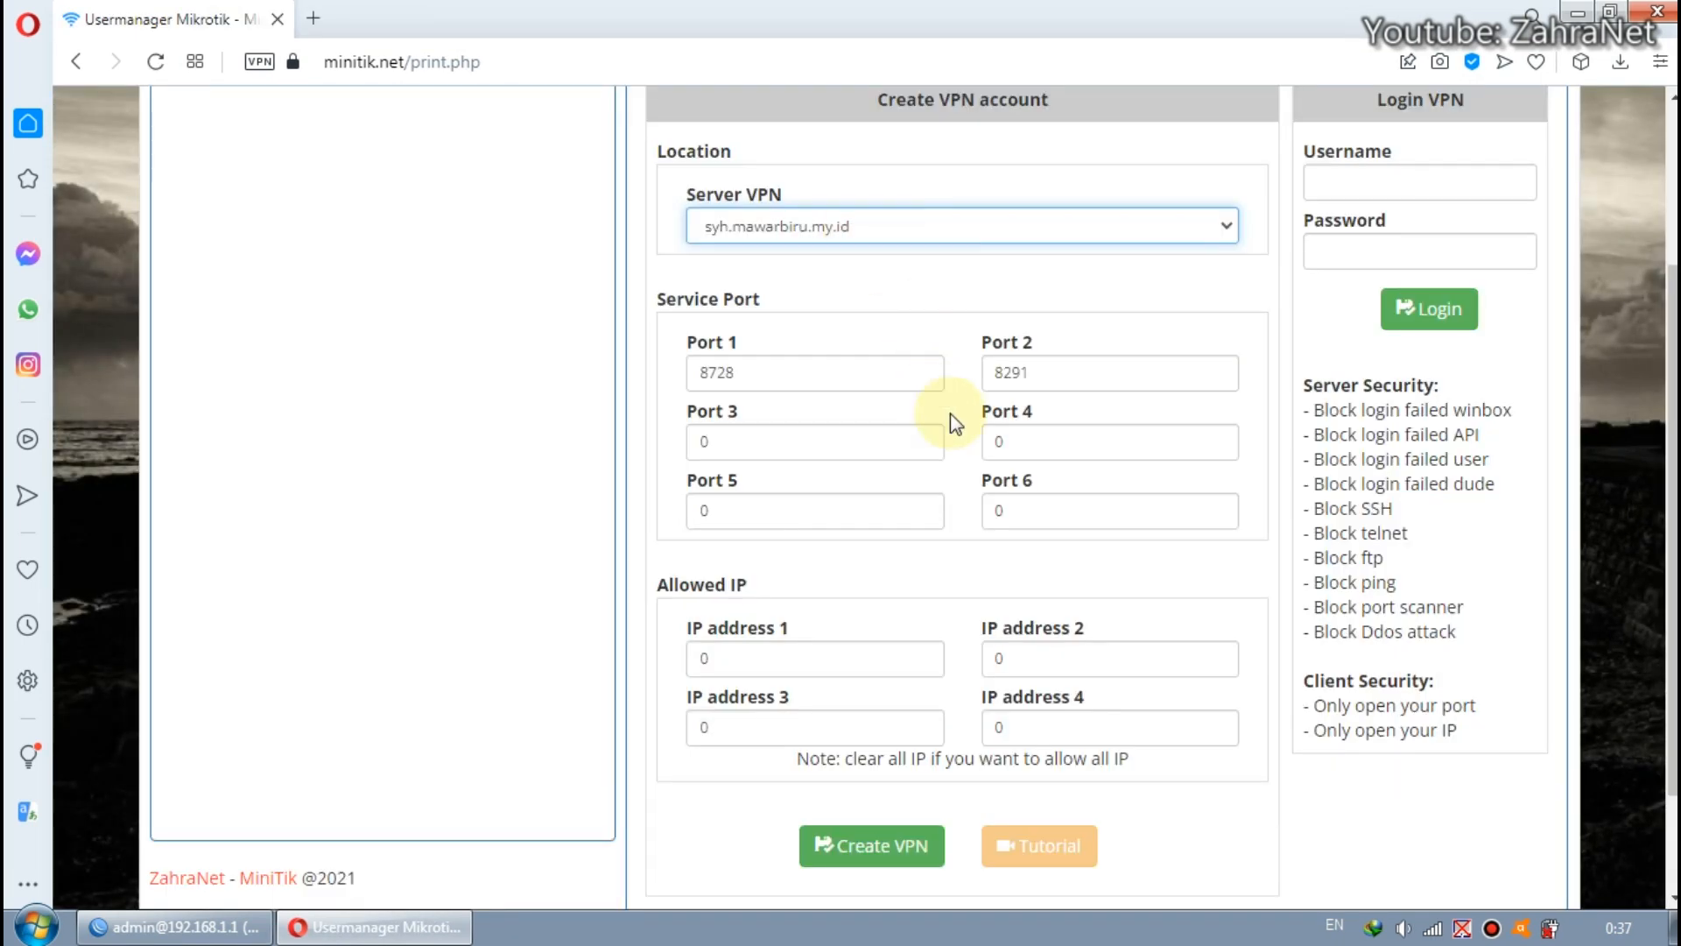
# Review the free-trial duration and paid-order terms below the Create VPN account form.
pyautogui.scroll(-2, 950, 416)
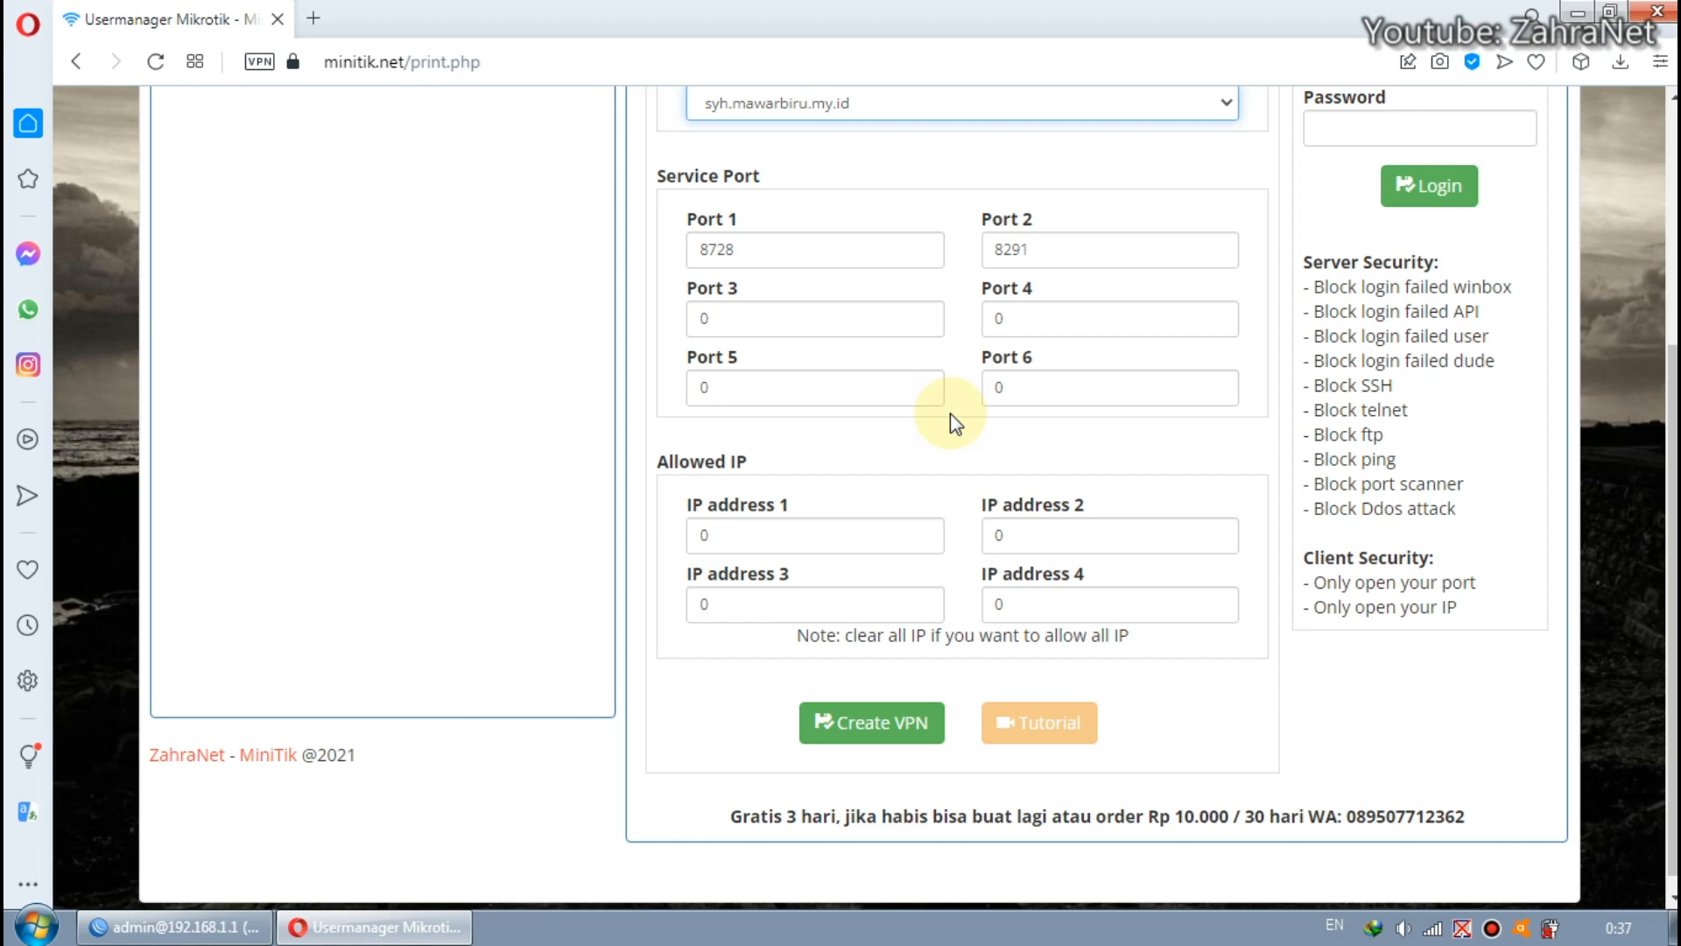
pyautogui.click(732, 818)
pyautogui.moveTo(731, 819); pyautogui.dragTo(836, 814)
pyautogui.click(839, 816)
pyautogui.doubleClick(839, 816)
pyautogui.click(903, 817)
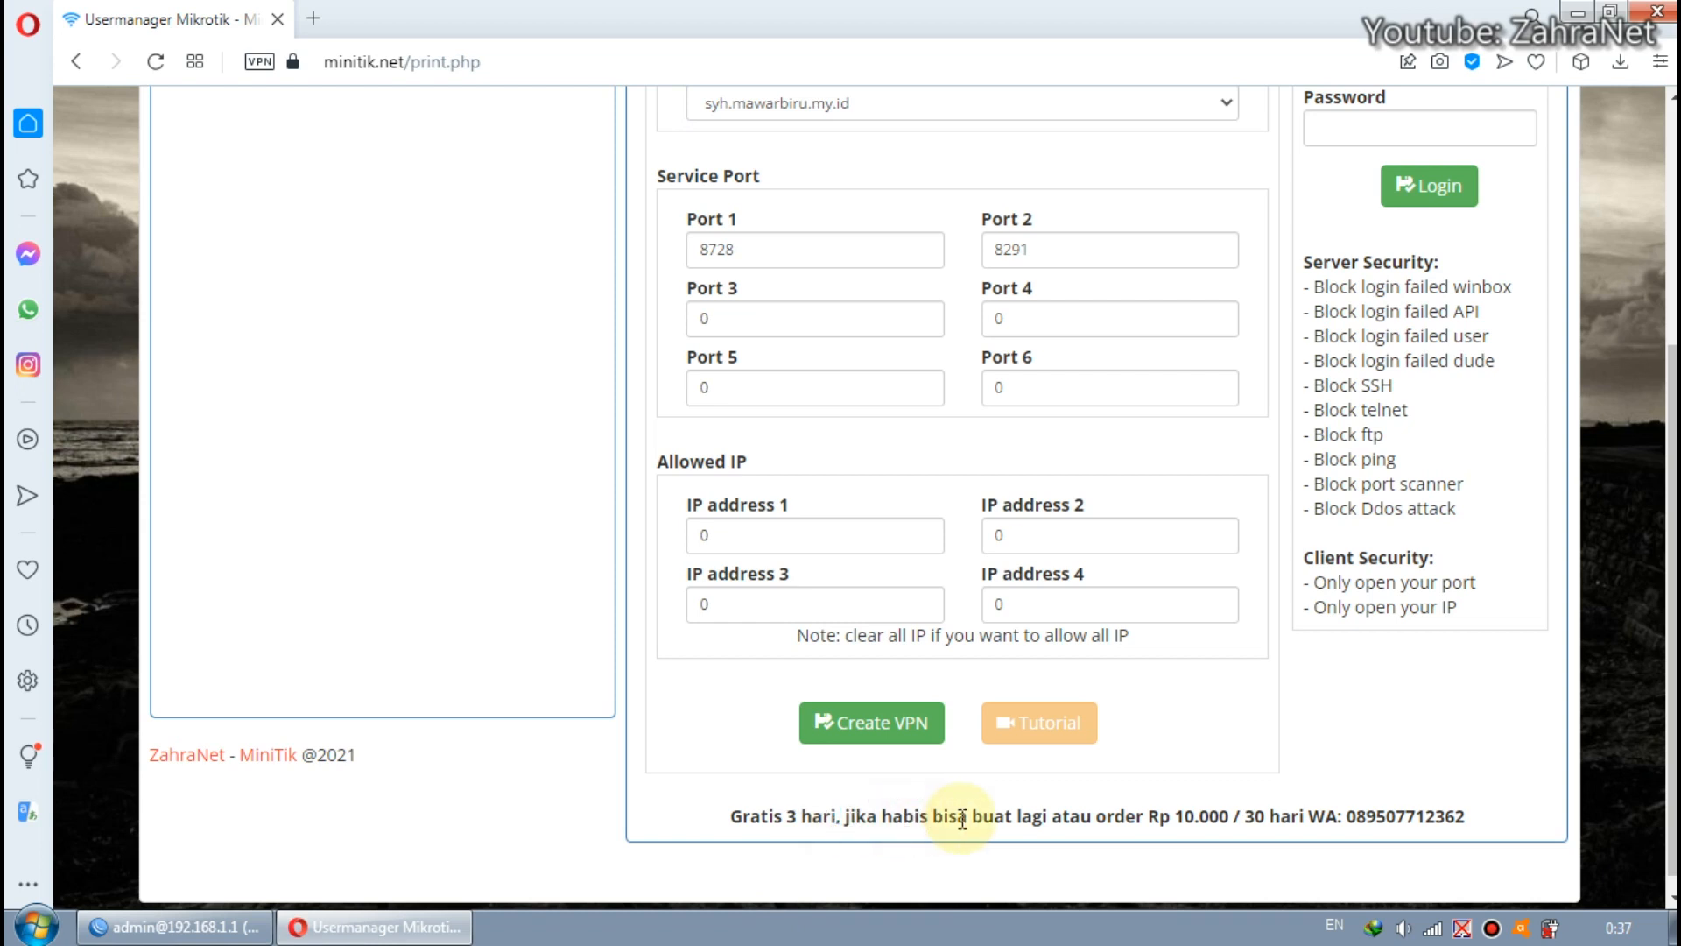
pyautogui.moveTo(1092, 816); pyautogui.dragTo(1175, 821)
pyautogui.click(1175, 814)
pyautogui.click(1225, 819)
pyautogui.scroll(2, 1259, 819)
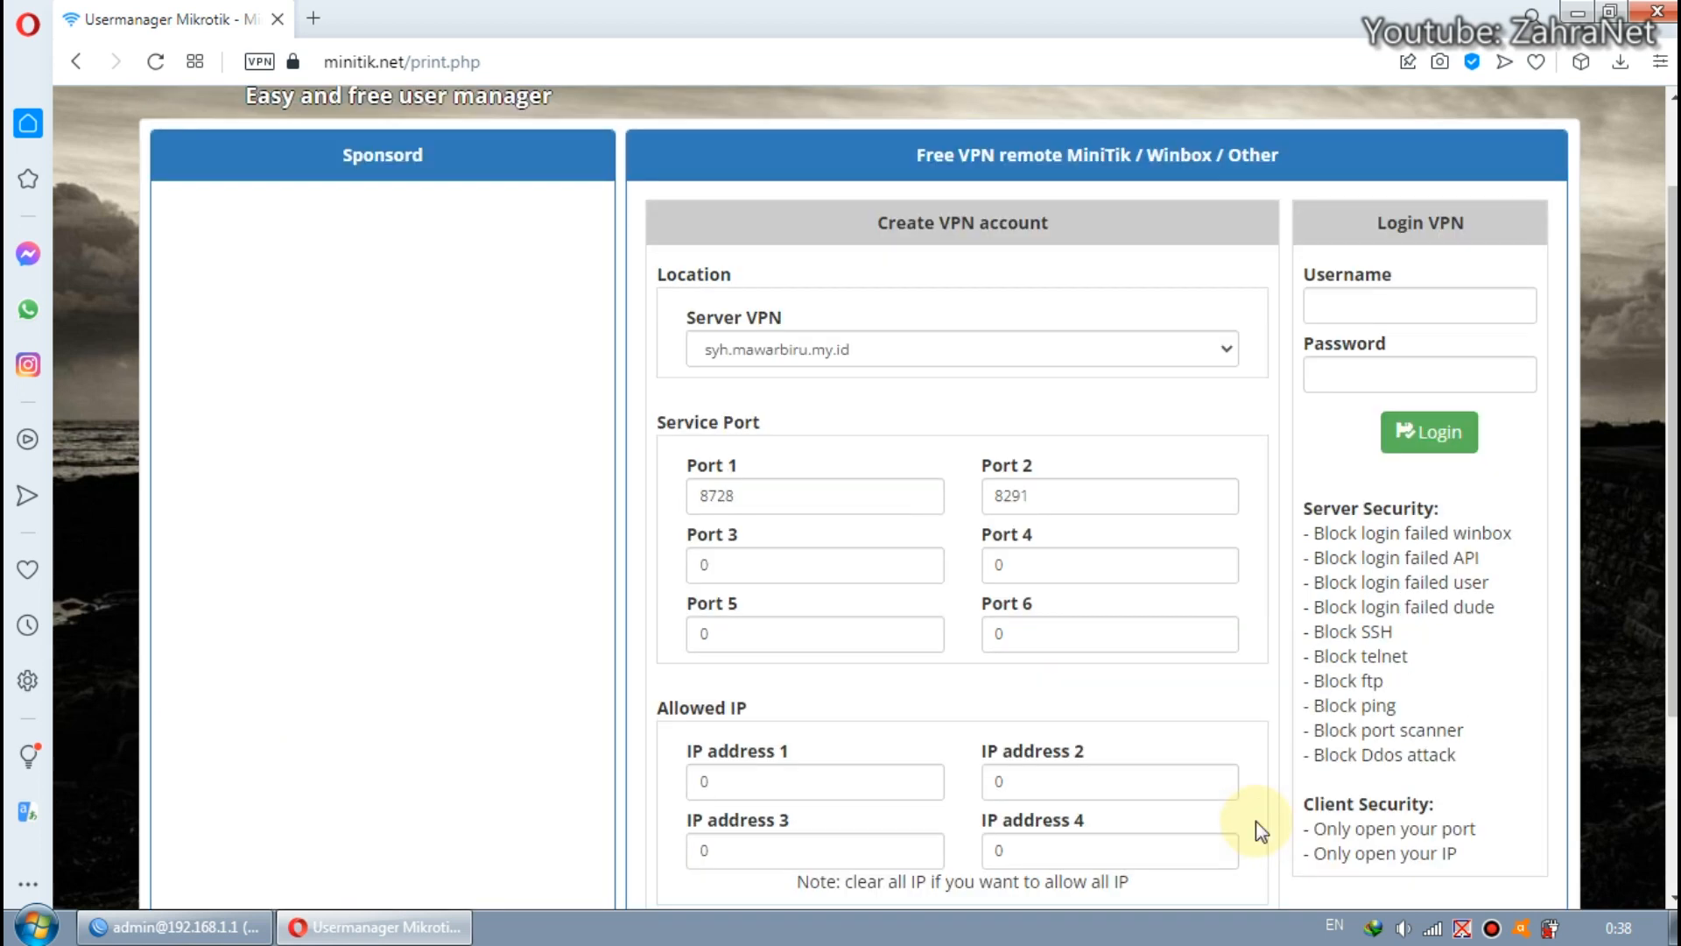
pyautogui.scroll(-1, 1193, 711)
pyautogui.scroll(1, 1228, 596)
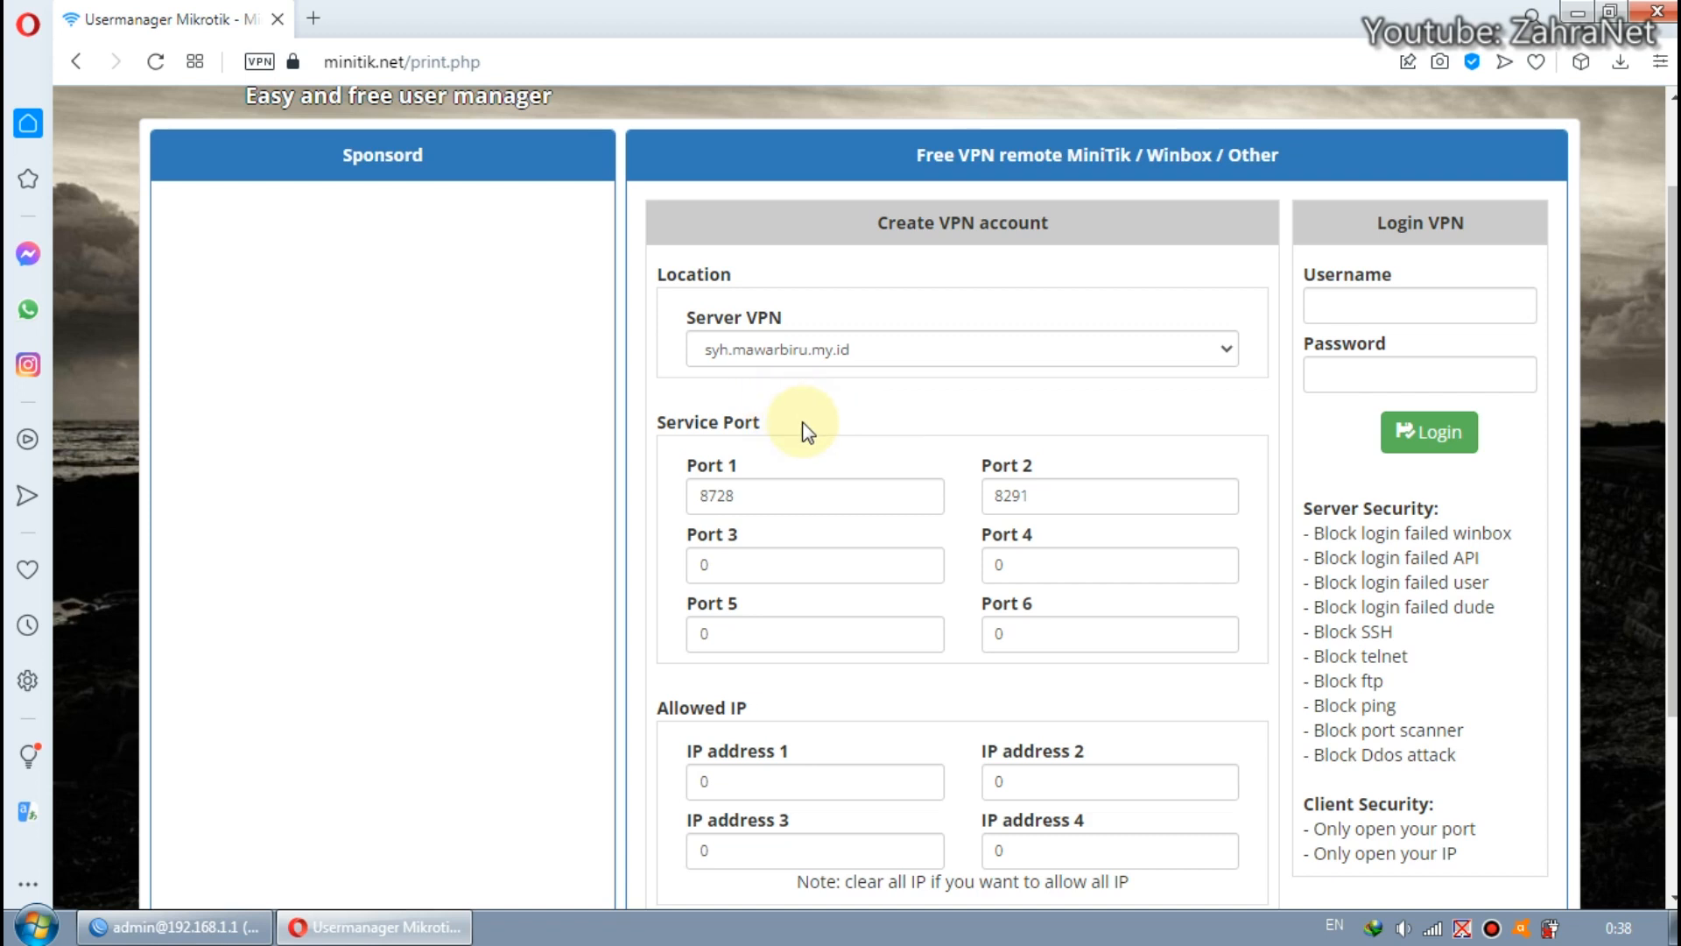
# Examine the Service Port entries in the Create VPN account form, particularly Port 1 and Port 2.
pyautogui.scroll(-1, 807, 431)
pyautogui.doubleClick(700, 371)
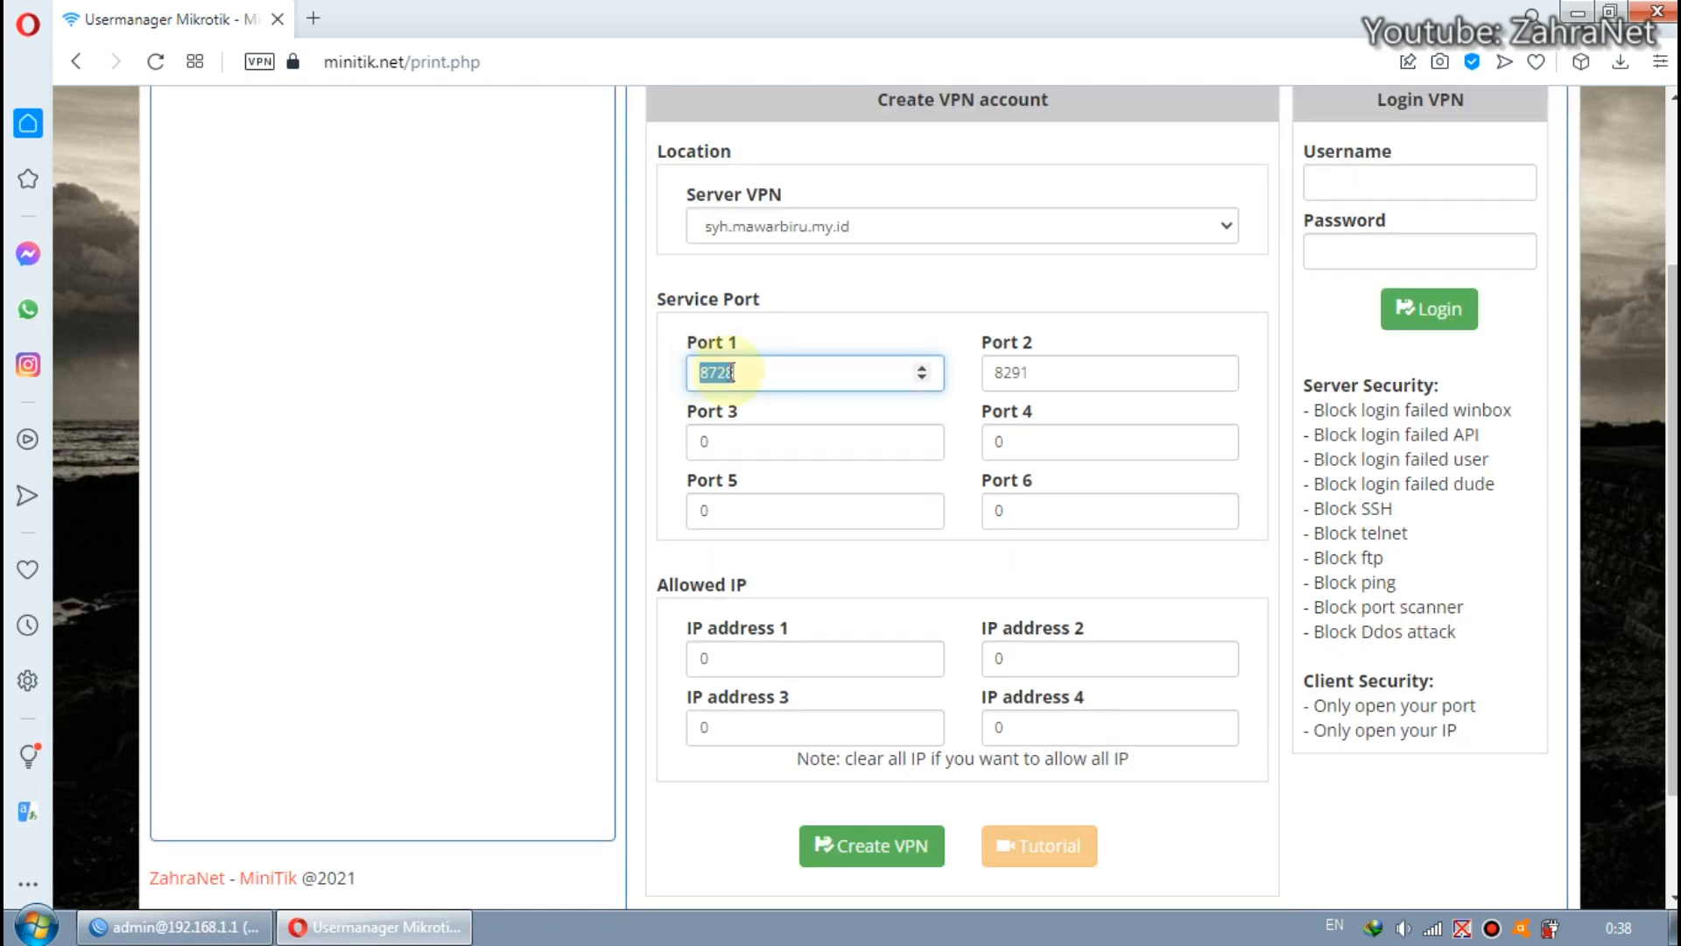
pyautogui.click(1092, 506)
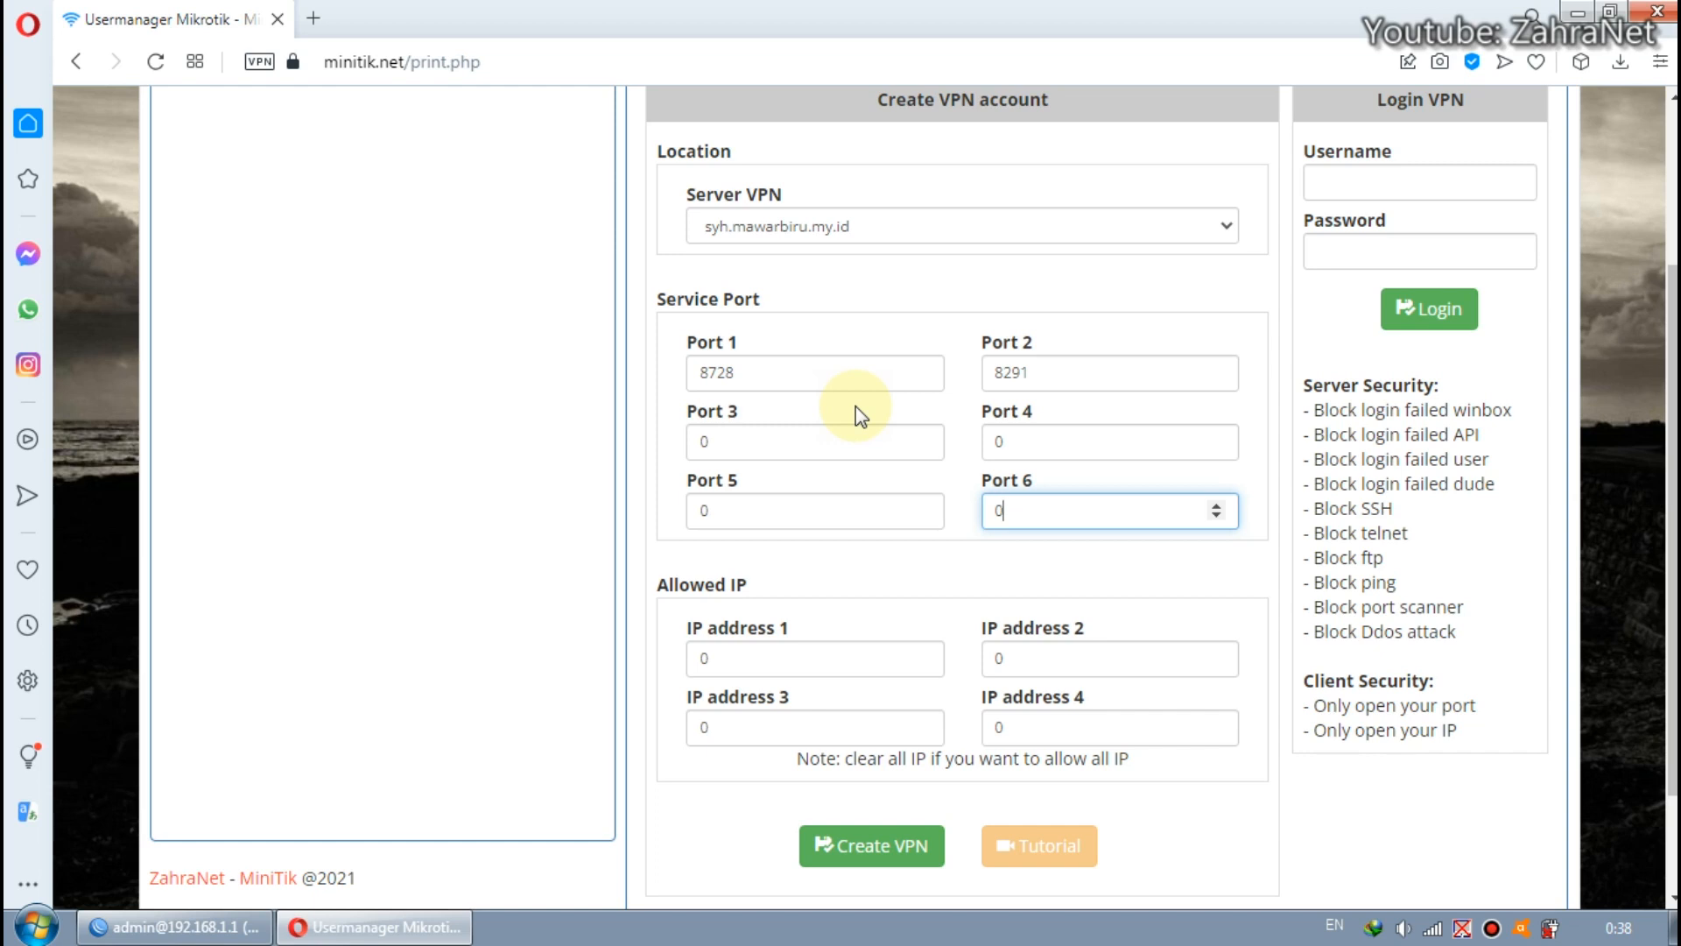
pyautogui.moveTo(815, 380); pyautogui.dragTo(701, 372)
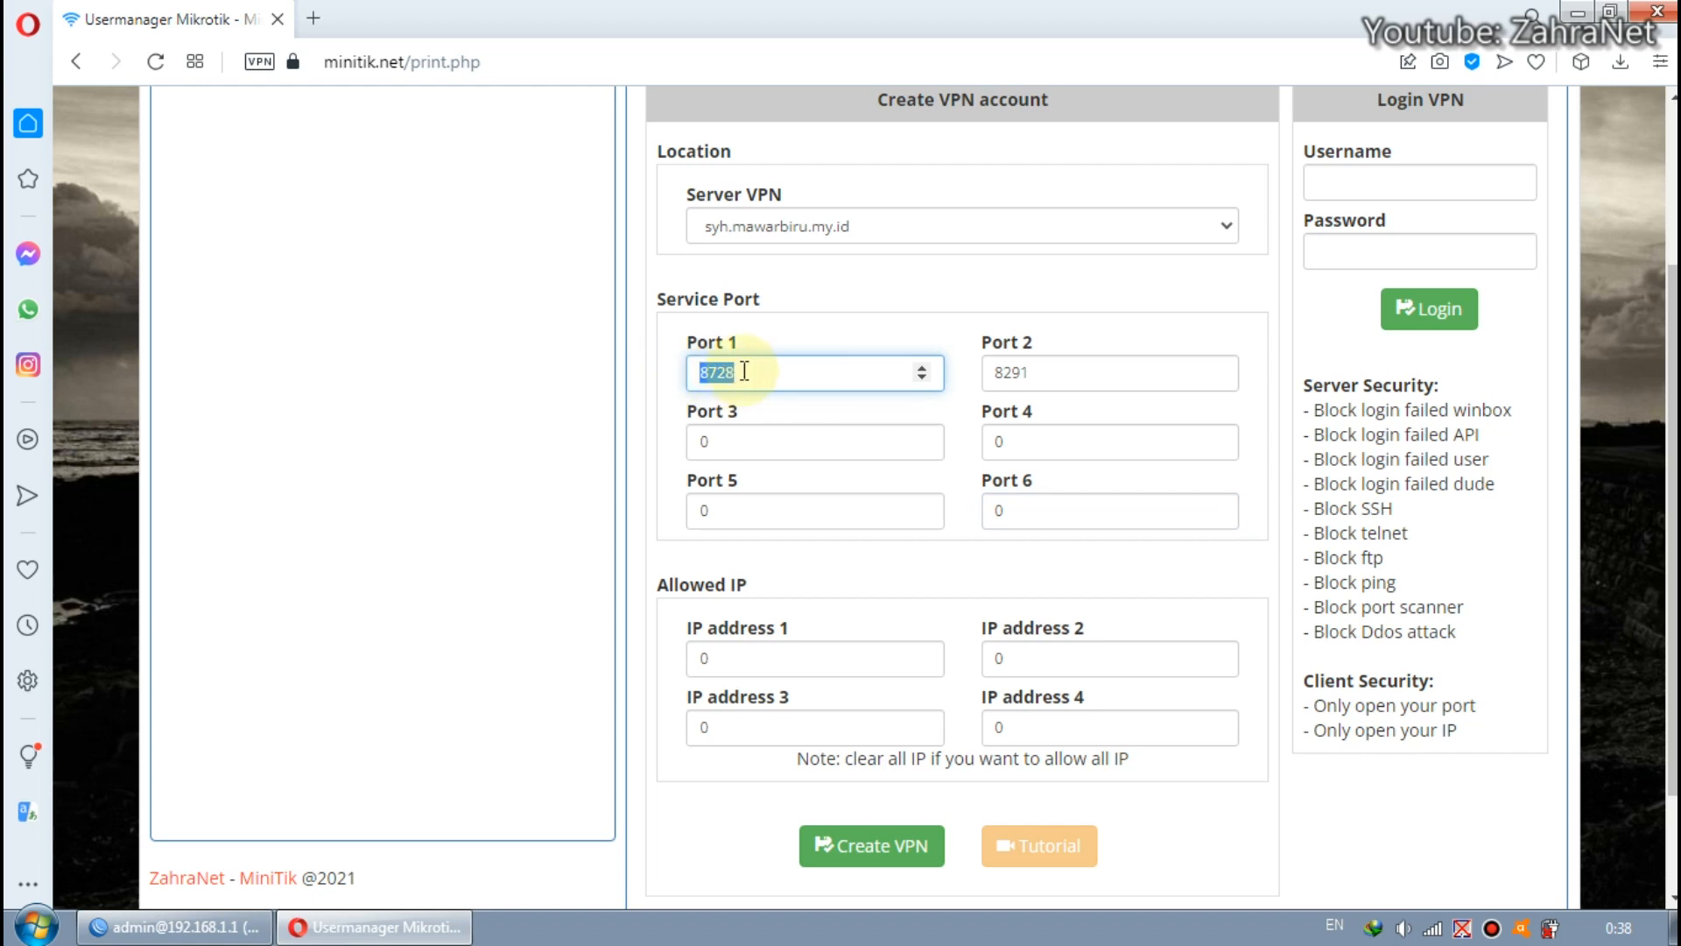
pyautogui.moveTo(1066, 372); pyautogui.dragTo(985, 371)
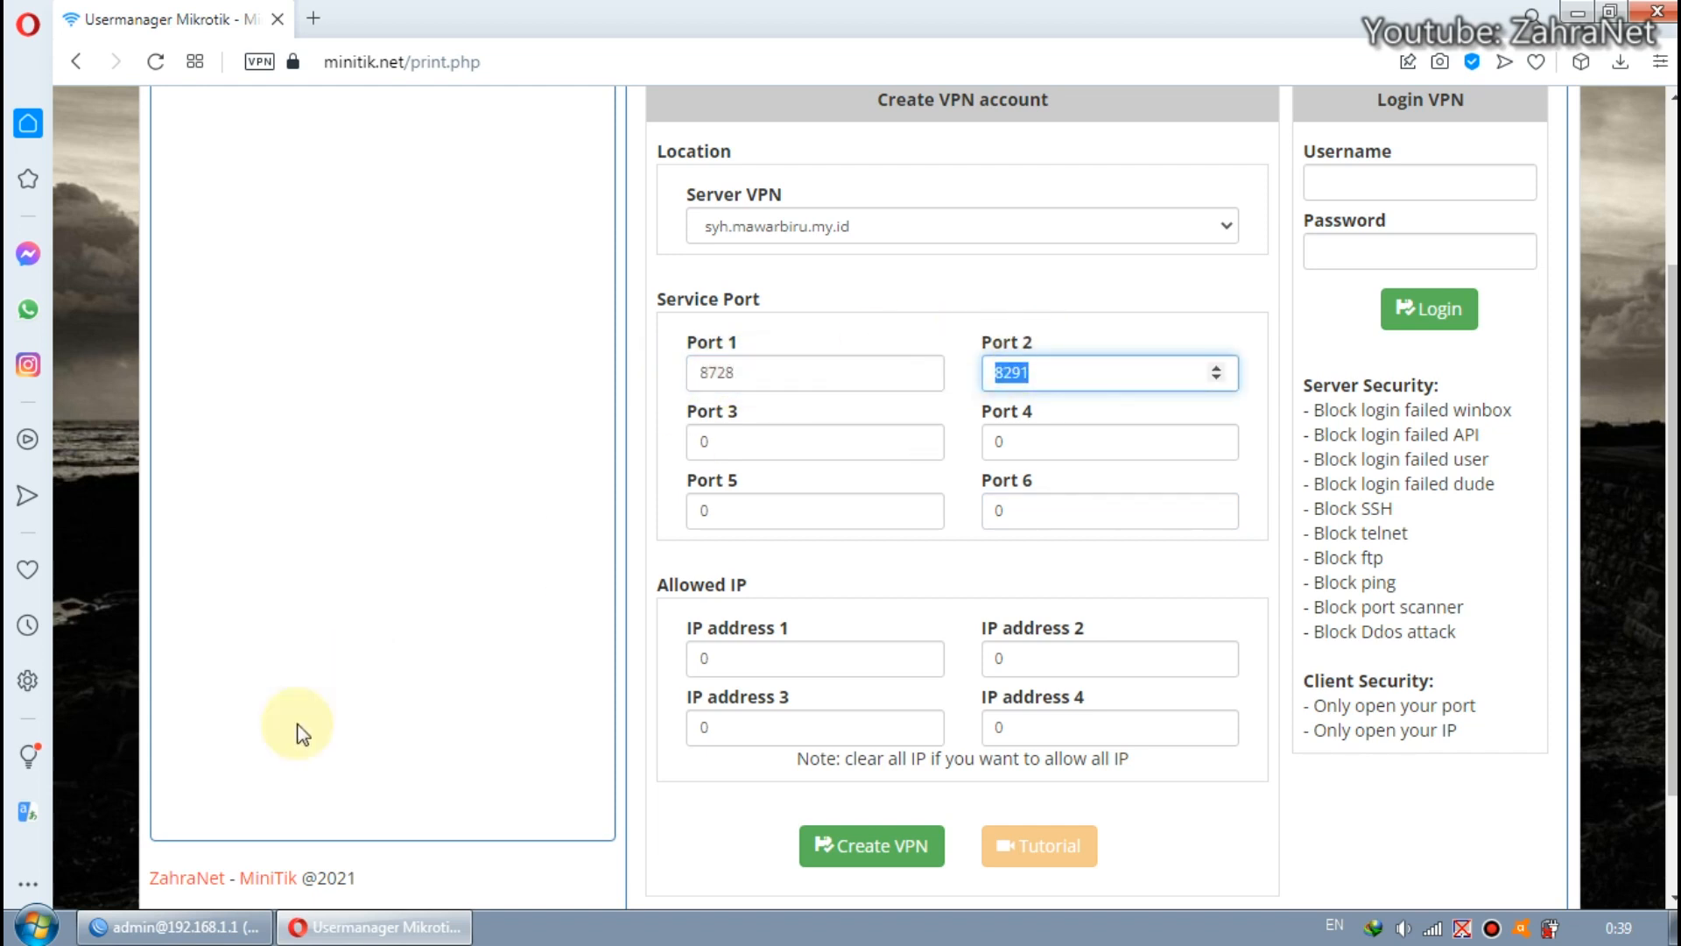
# Switch to WinBox, open the IP Service List and check the ports of the api and winbox services.
pyautogui.click(175, 926)
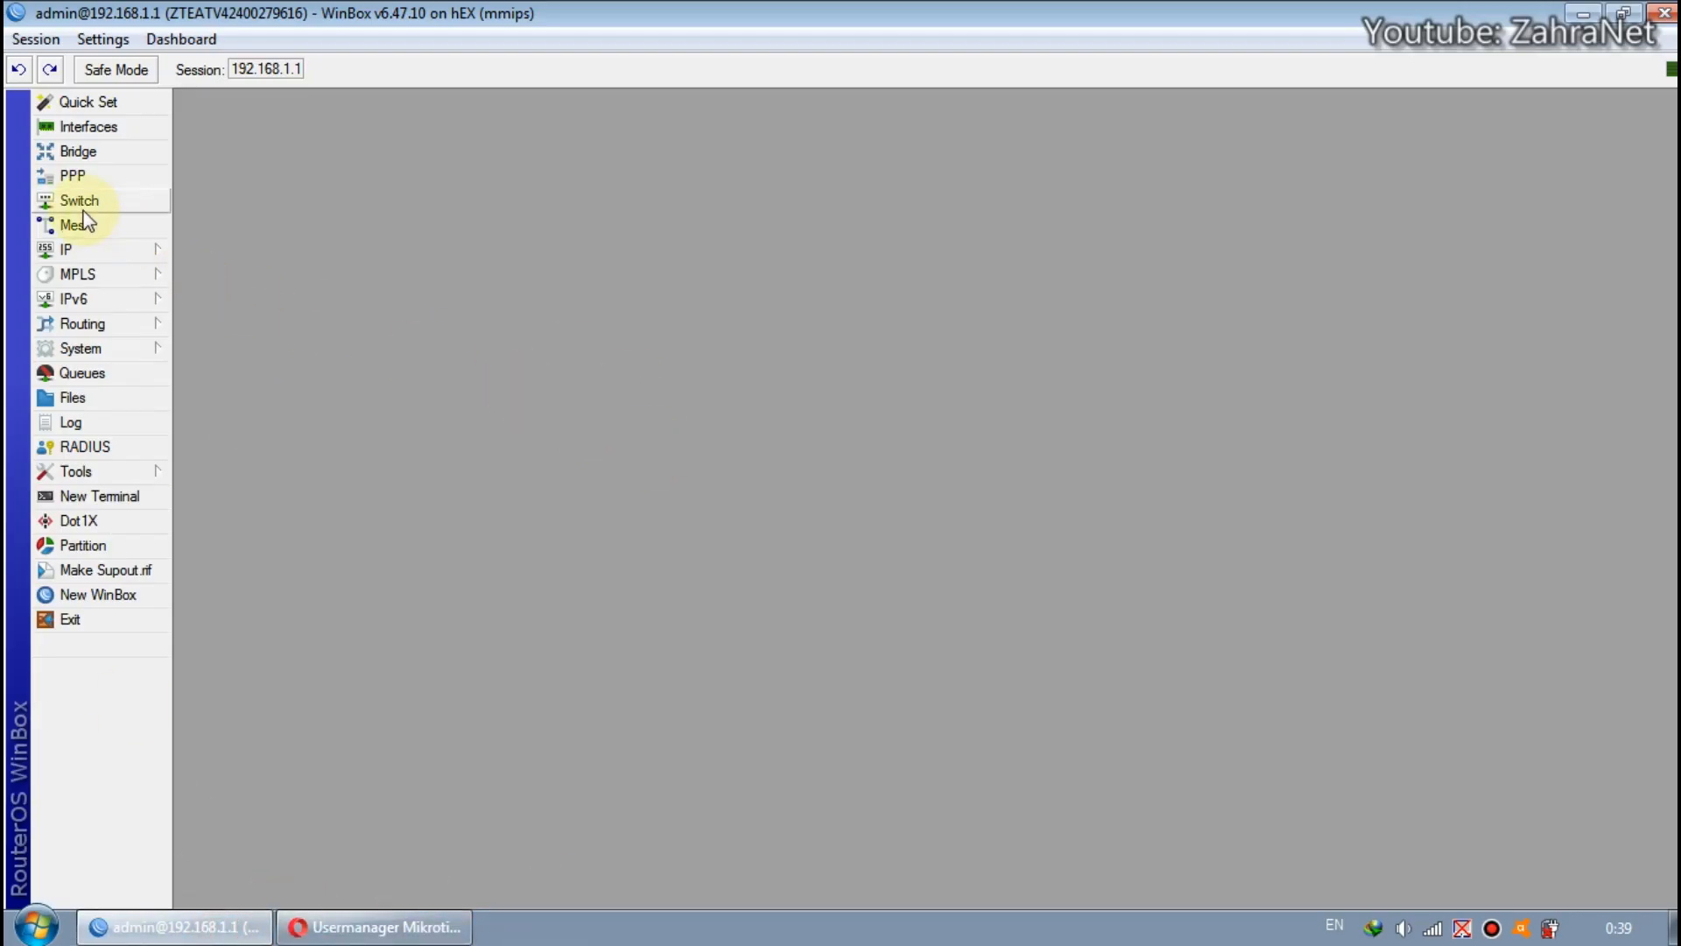
pyautogui.click(106, 254)
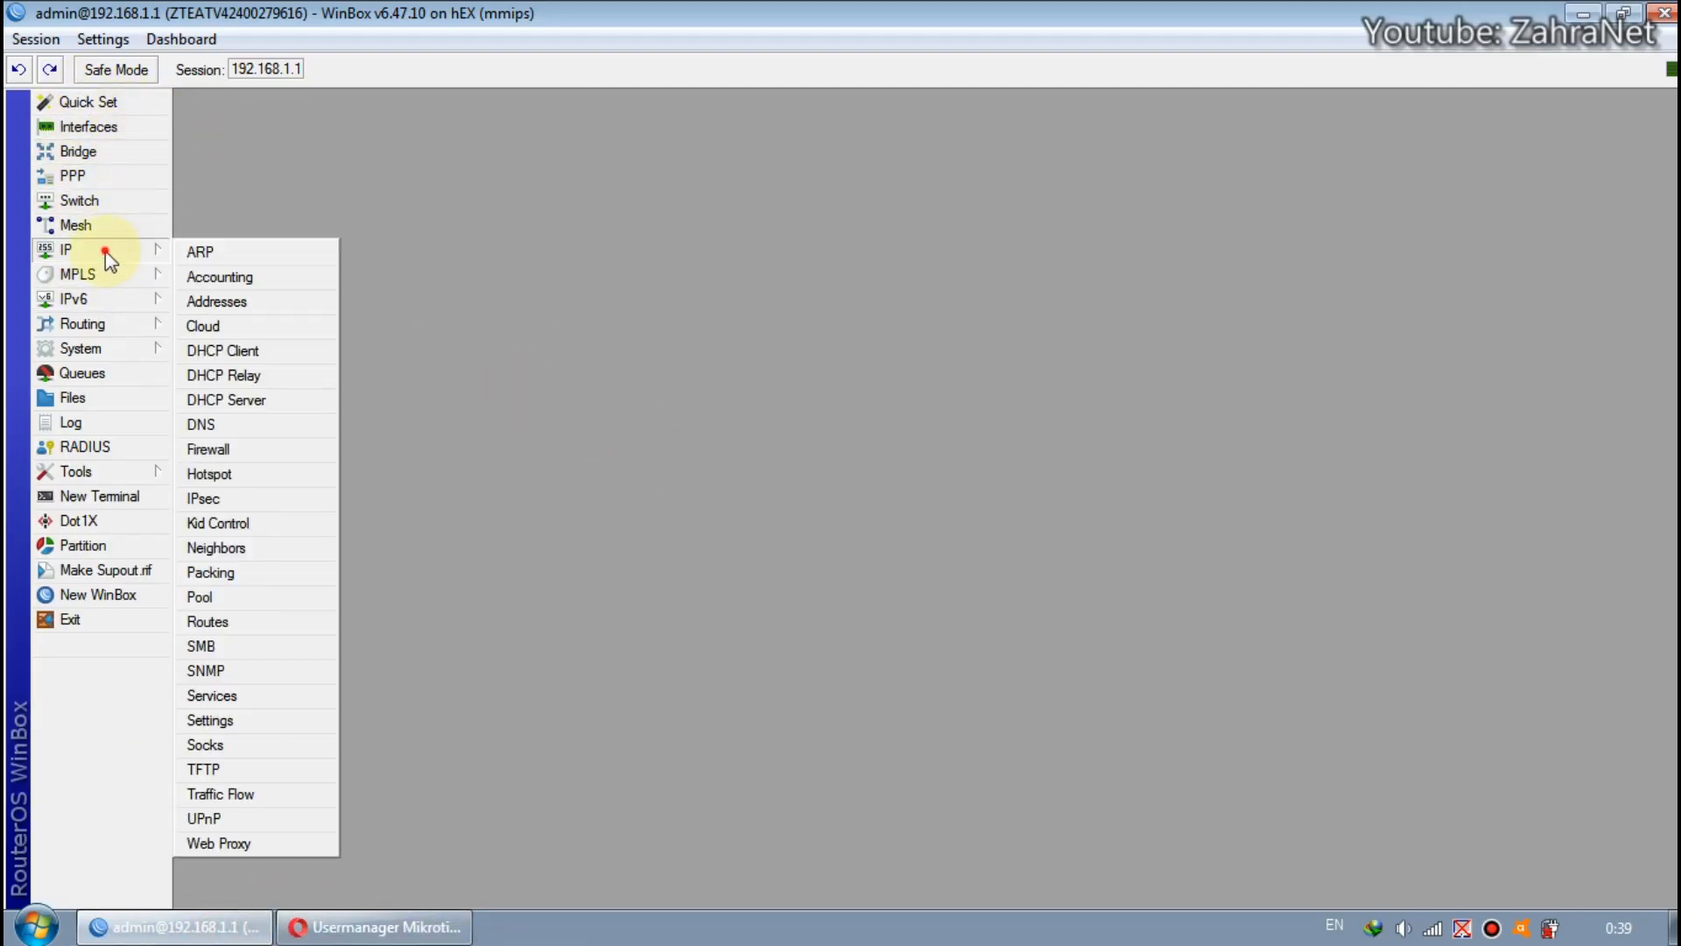
pyautogui.click(262, 697)
pyautogui.click(653, 359)
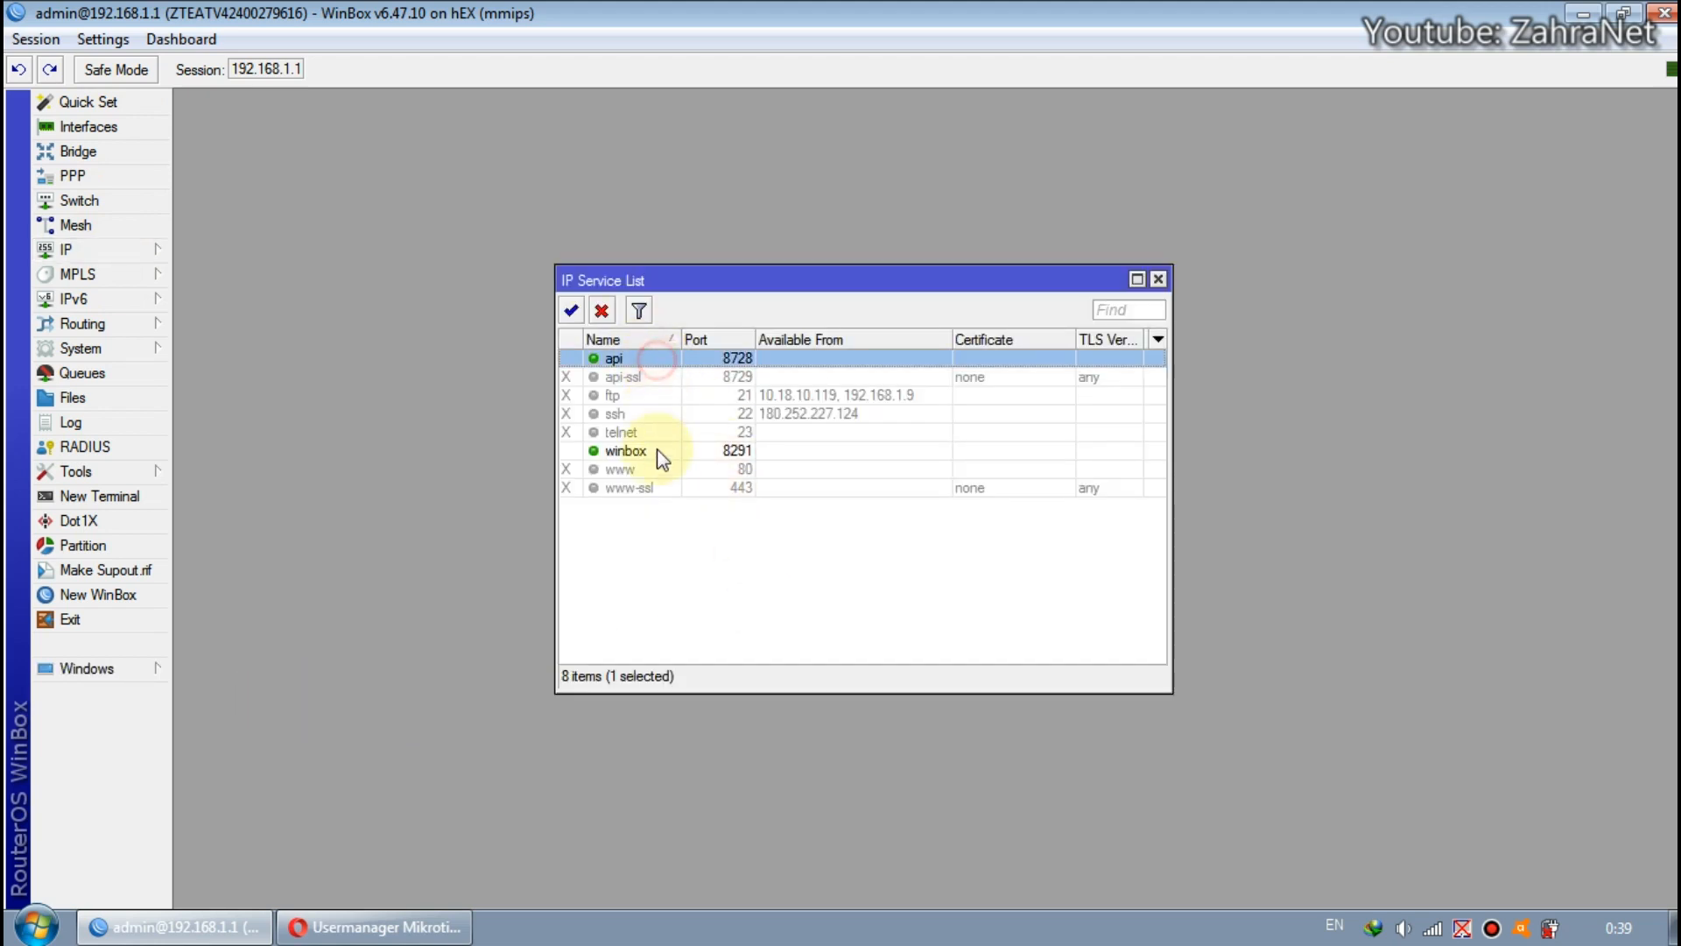
pyautogui.click(657, 451)
pyautogui.click(660, 359)
pyautogui.click(654, 452)
pyautogui.click(645, 357)
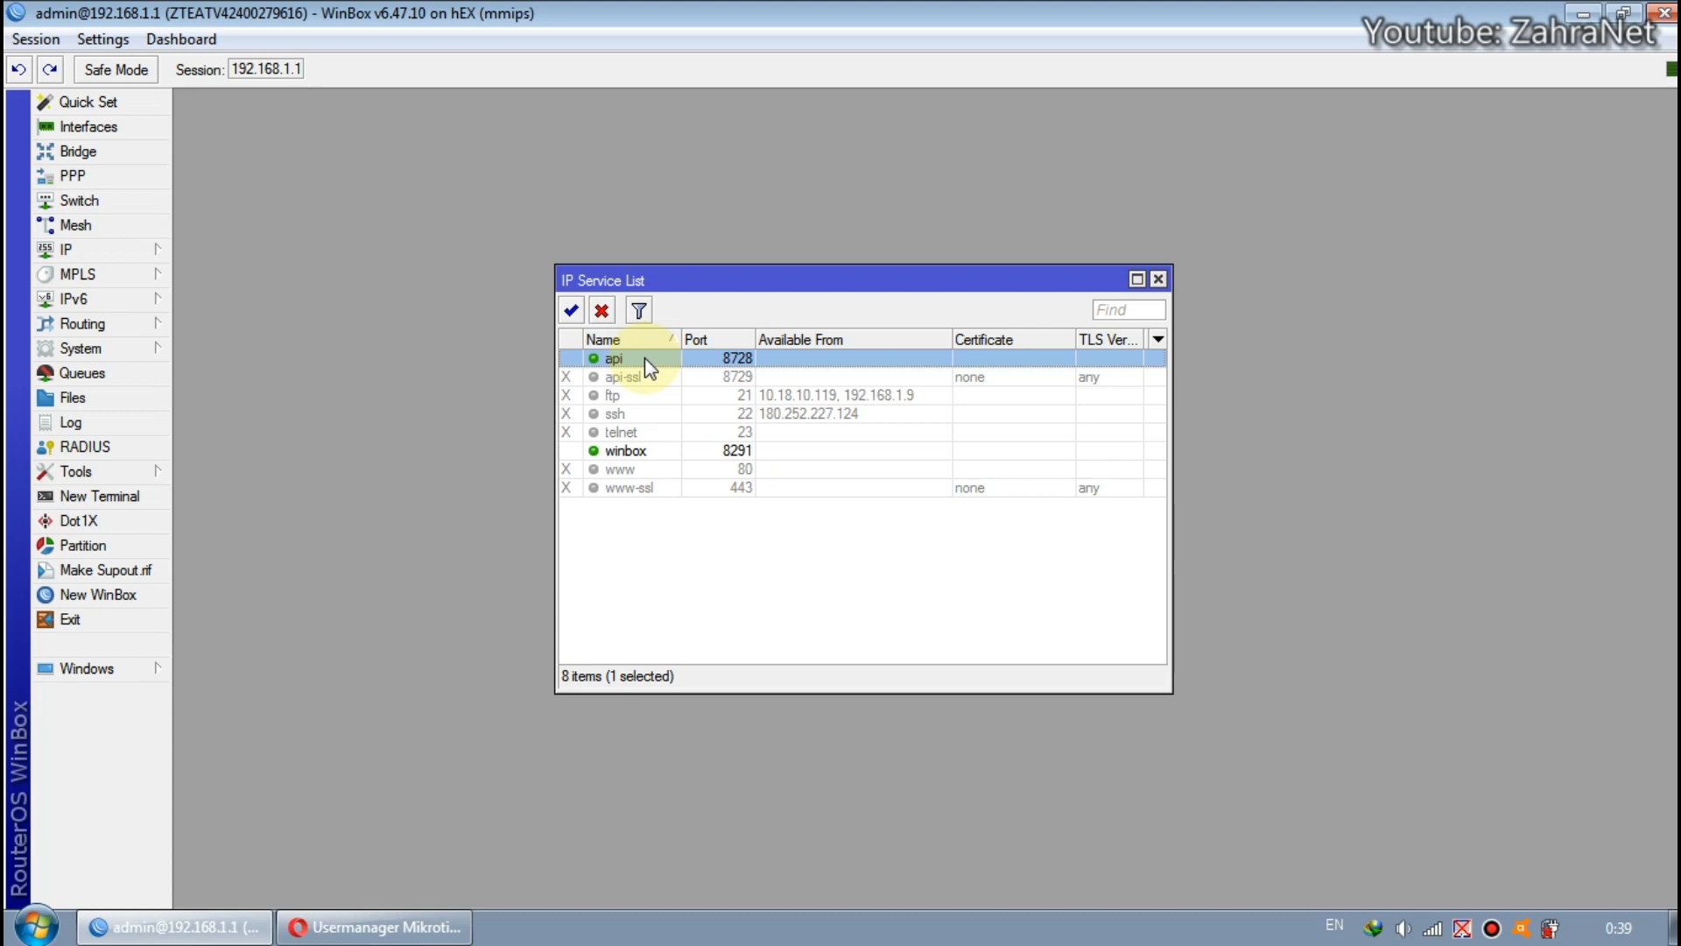
# Compare Port 1 in the browser's VPN form with the api service's port in WinBox, closing the service details without changes.
pyautogui.click(350, 925)
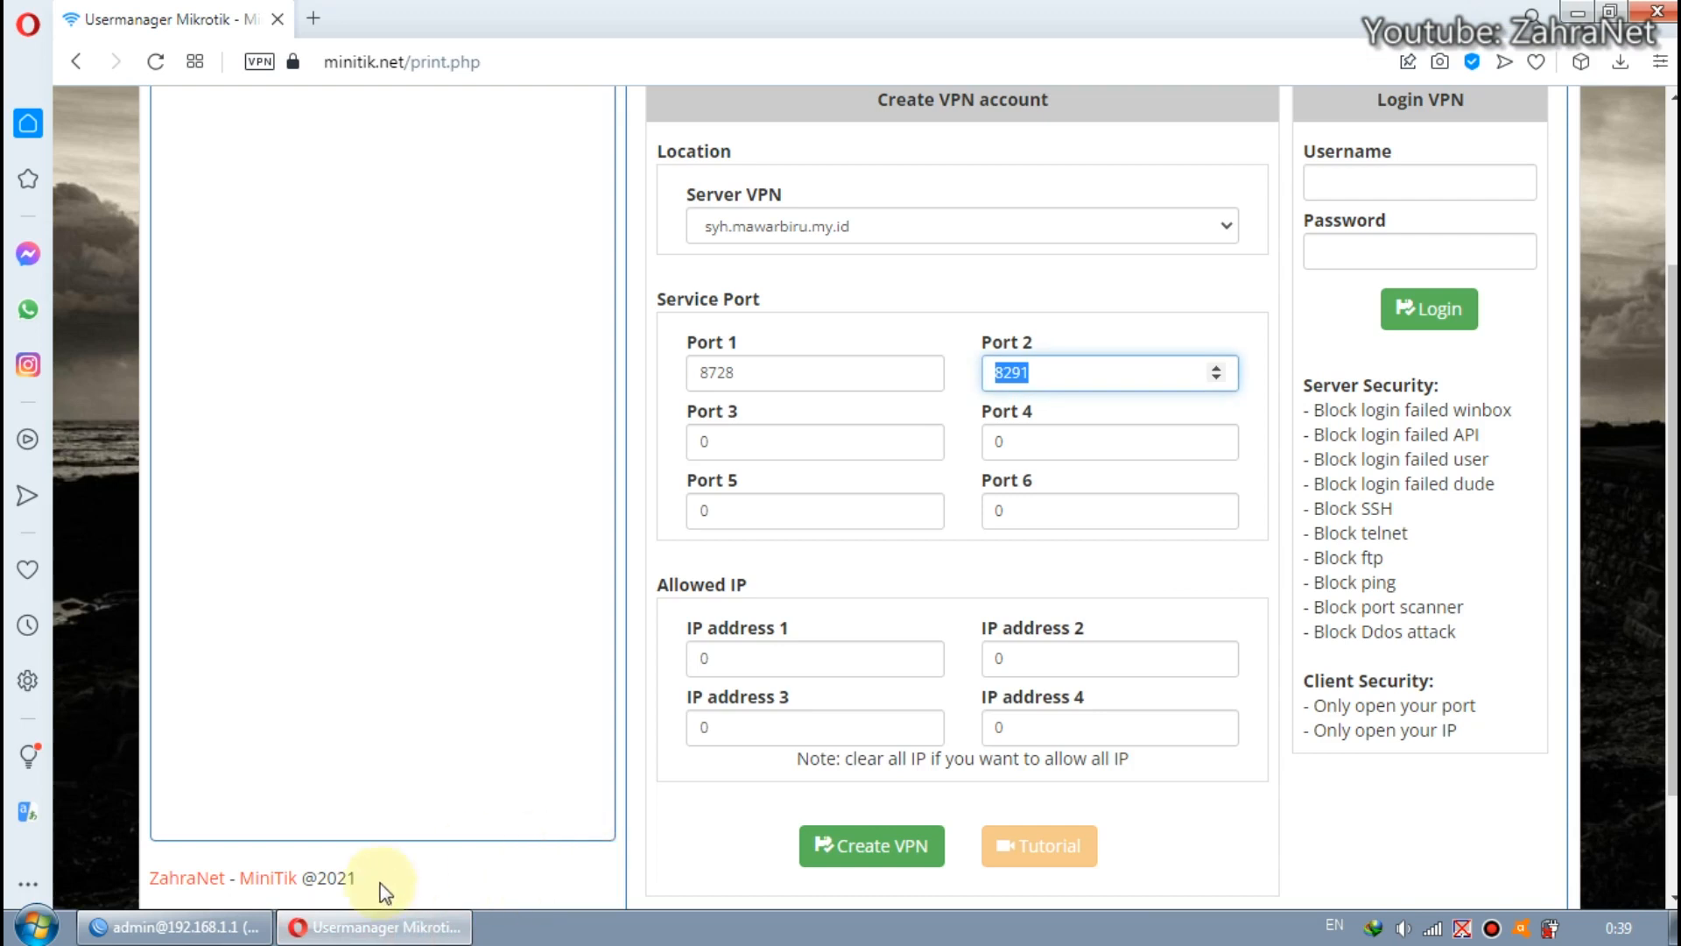
pyautogui.click(870, 375)
pyautogui.click(249, 928)
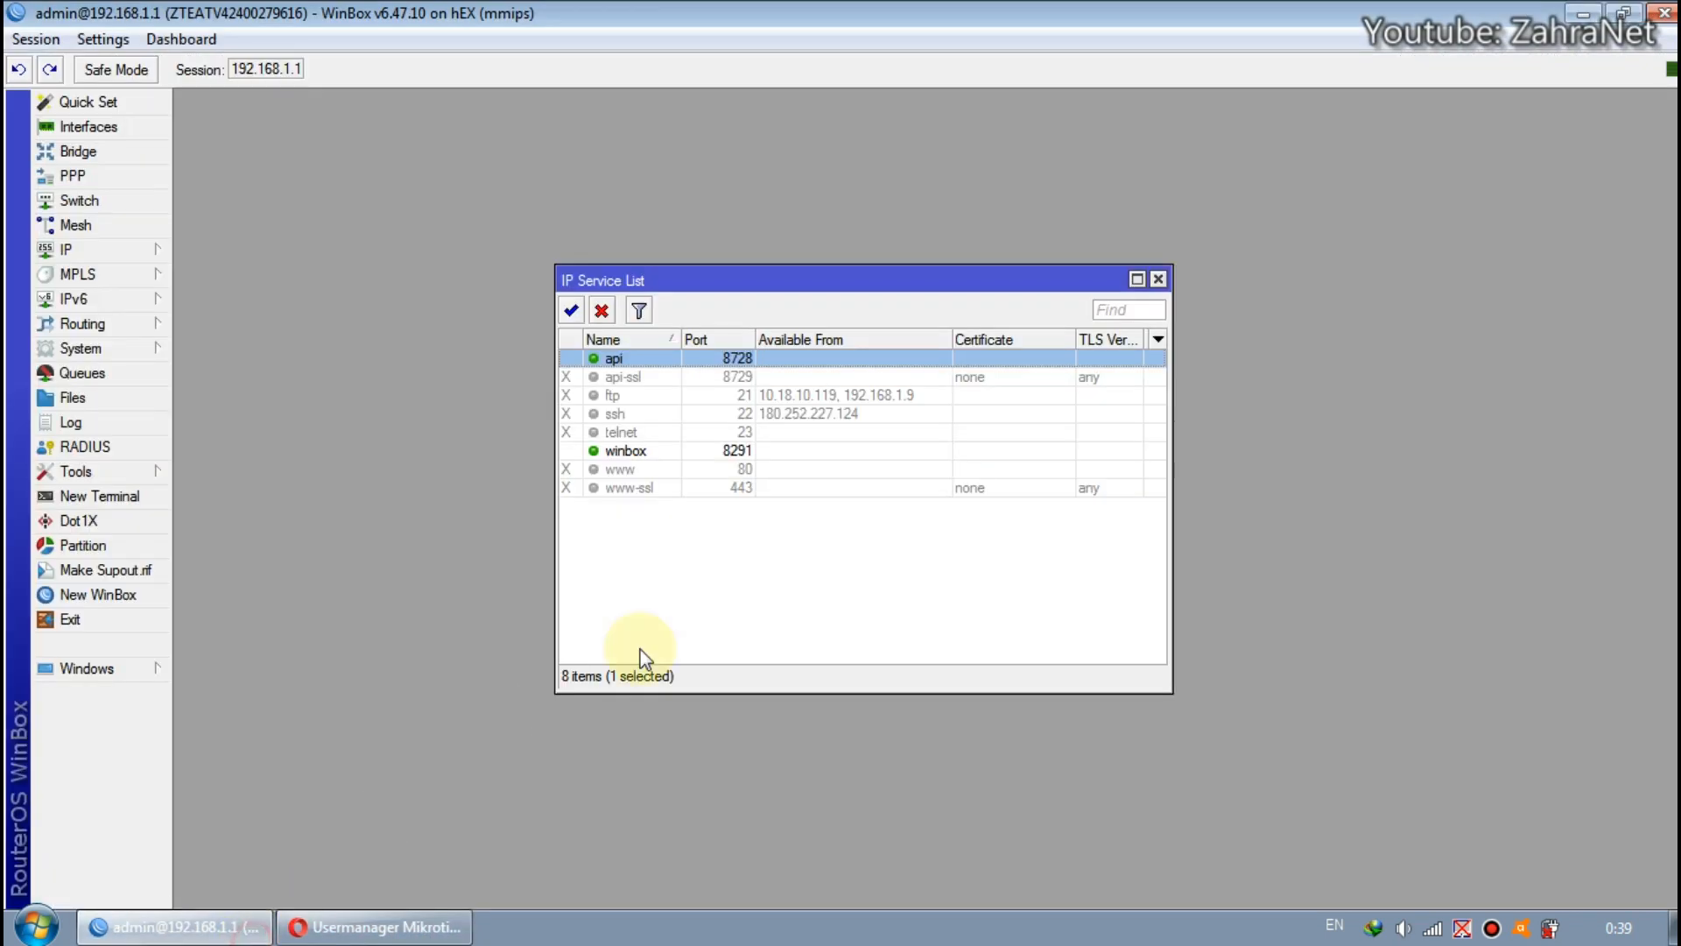
pyautogui.doubleClick(659, 358)
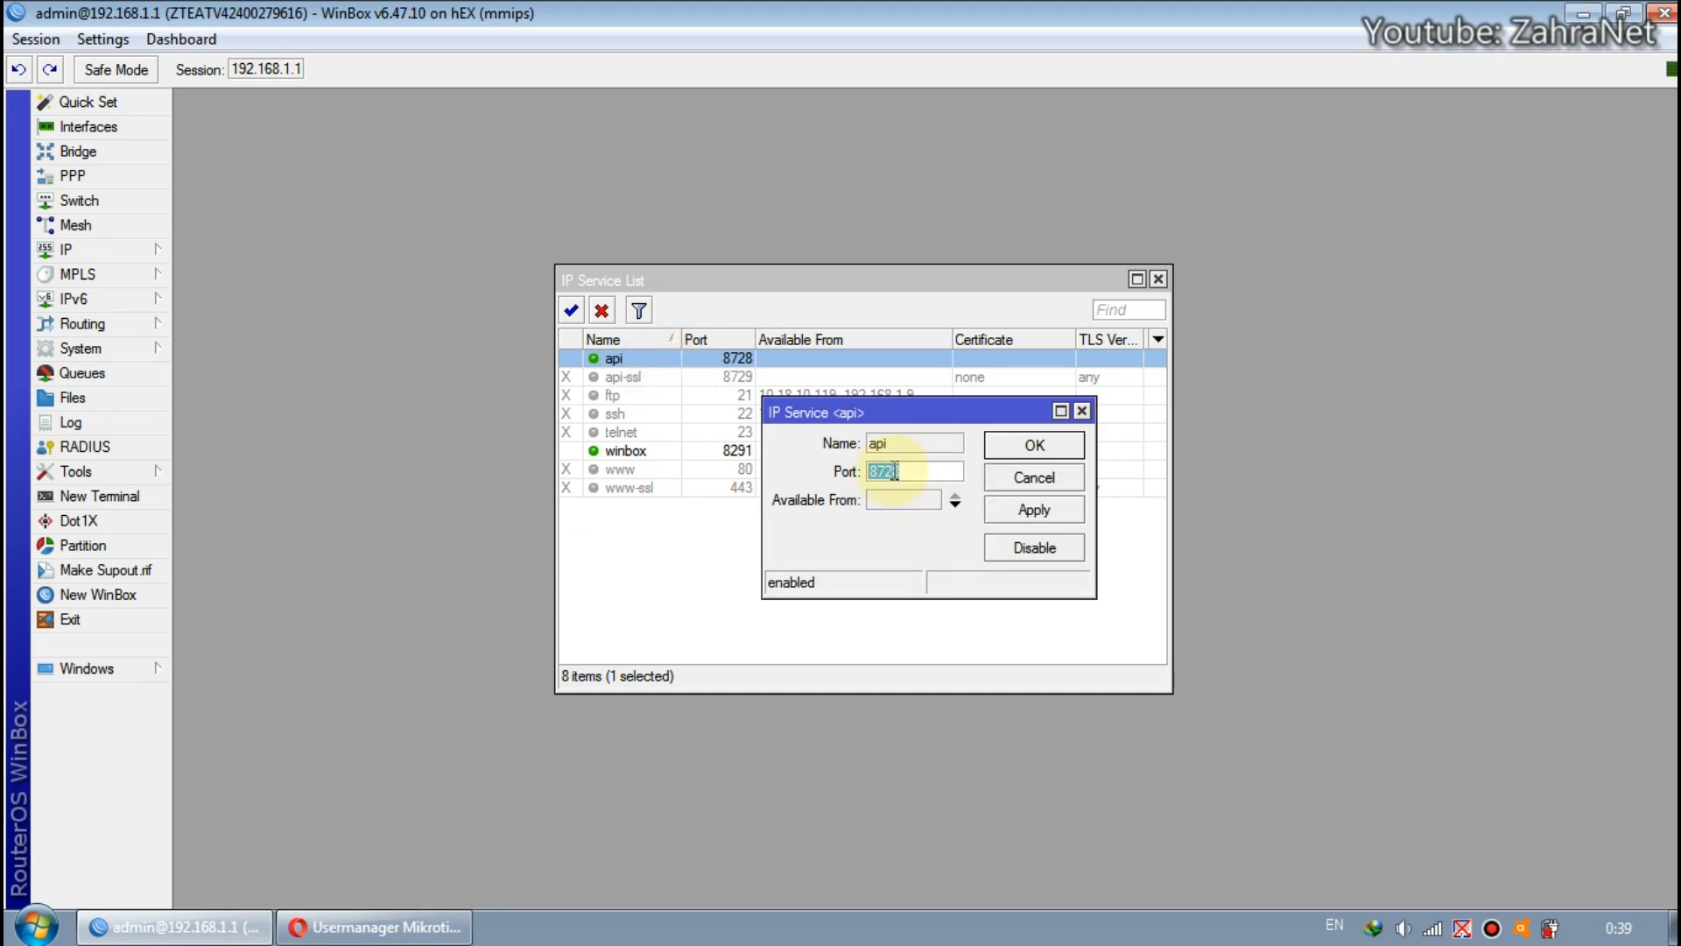
pyautogui.click(375, 926)
pyautogui.click(773, 362)
pyautogui.moveTo(774, 363); pyautogui.dragTo(703, 378)
pyautogui.click(749, 375)
pyautogui.click(355, 925)
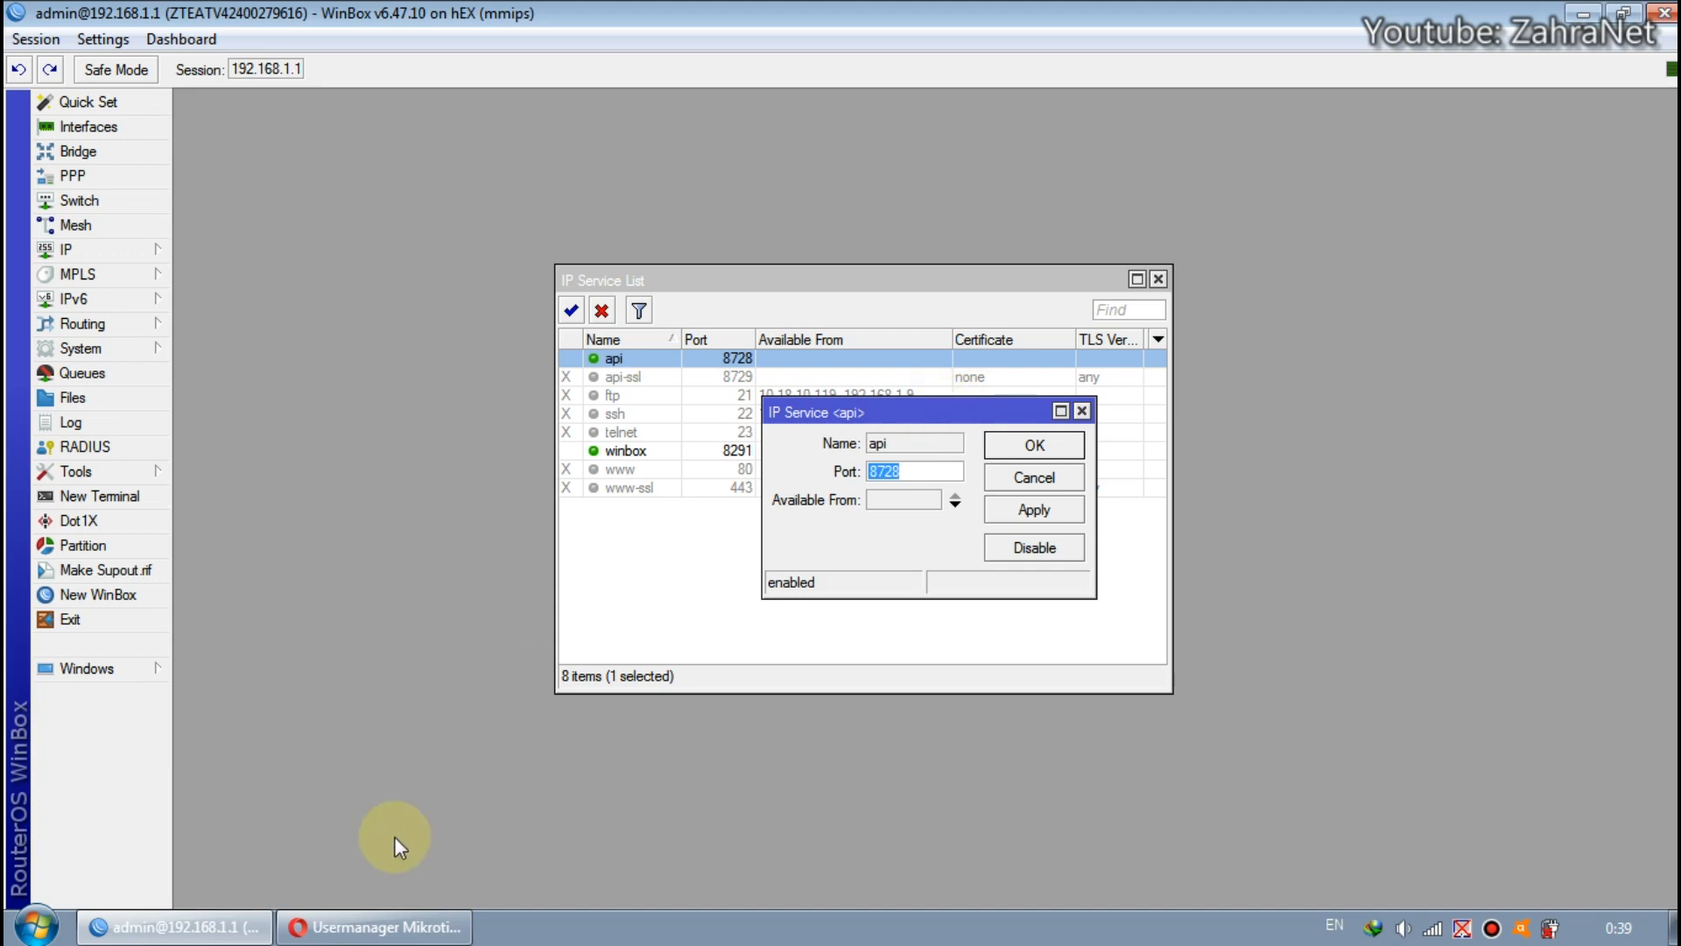
pyautogui.click(1082, 411)
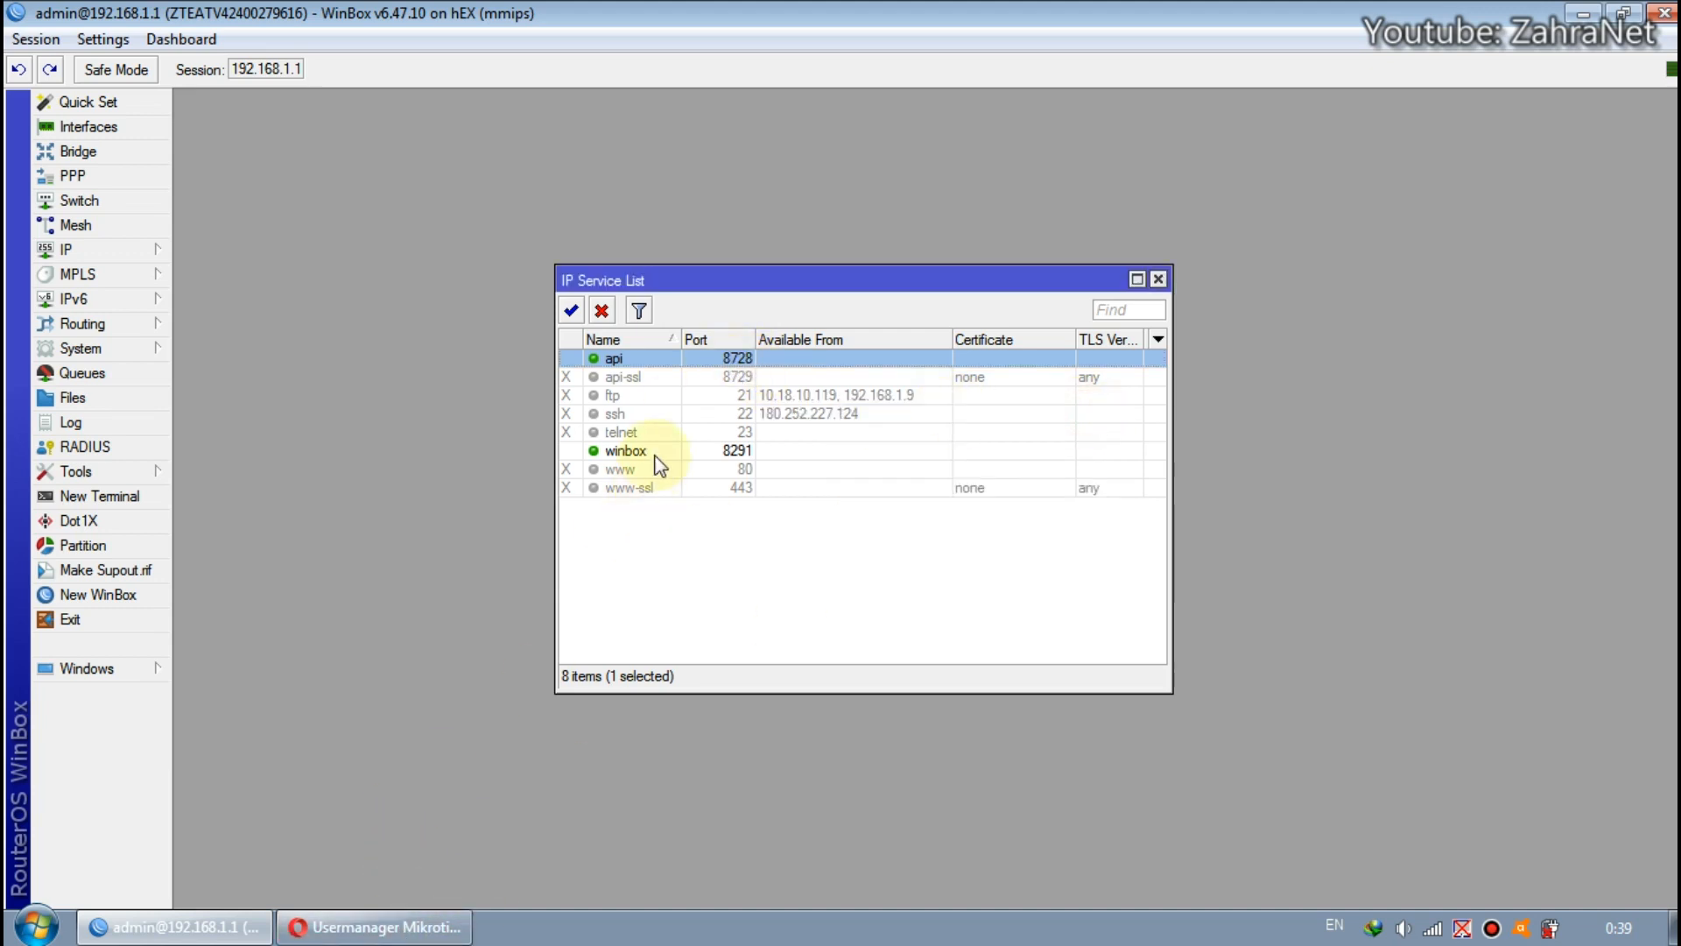
# Compare the winbox service's port in WinBox with Port 2 in the browser's VPN form.
pyautogui.click(734, 451)
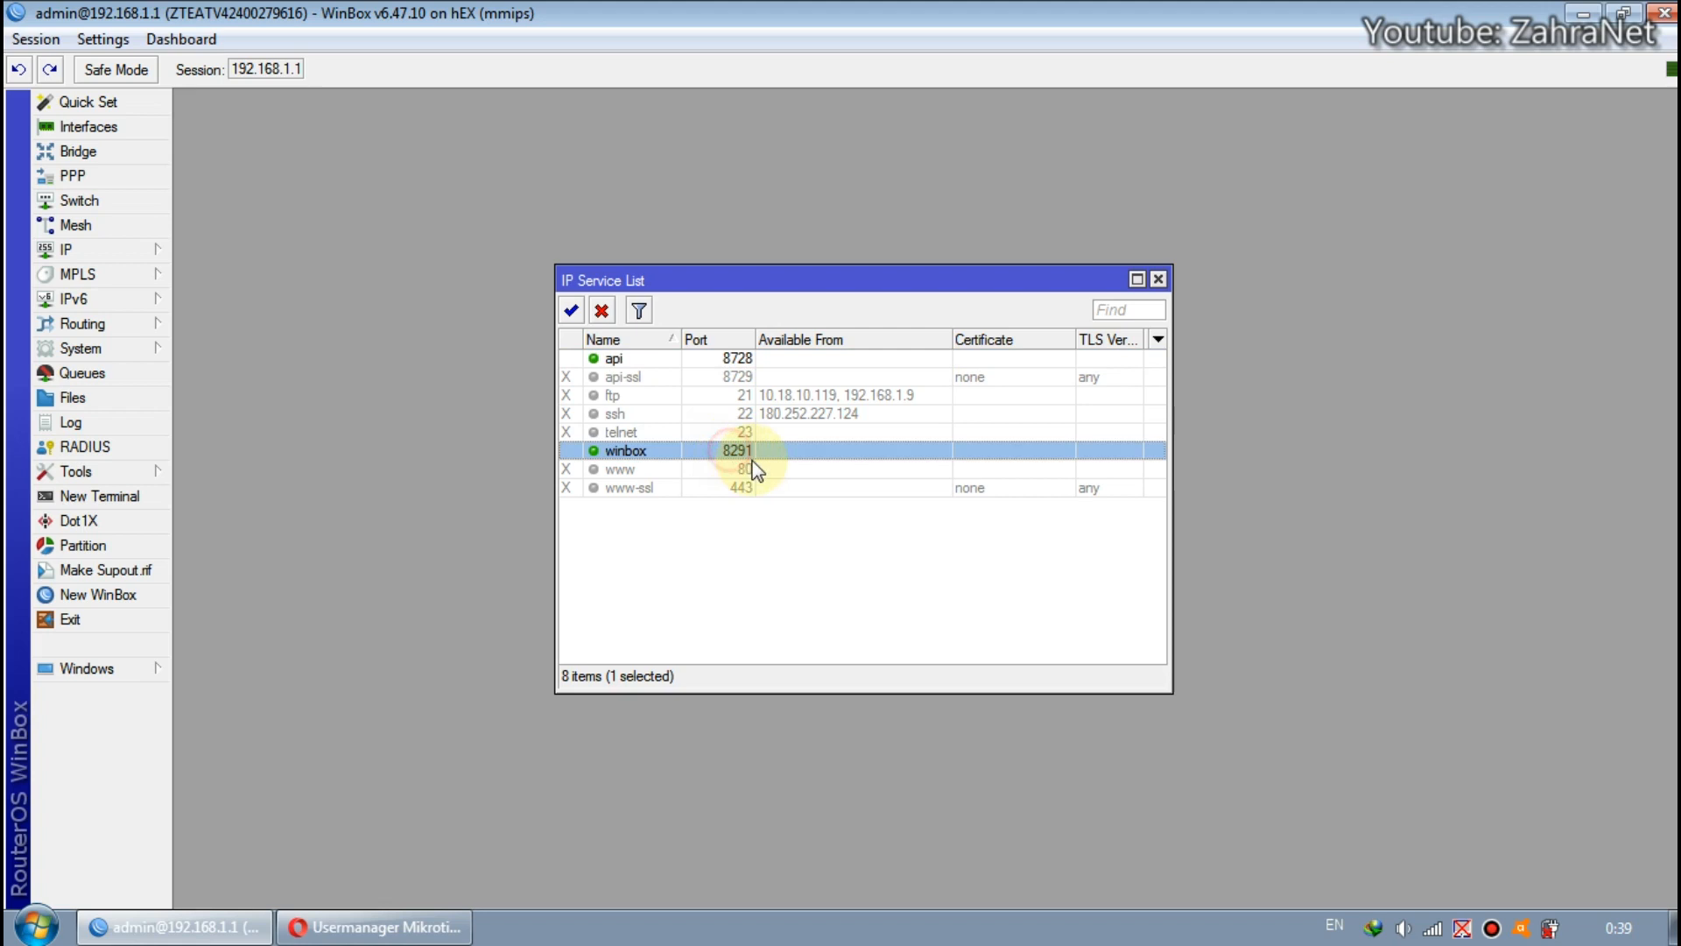
pyautogui.click(405, 926)
pyautogui.doubleClick(1069, 368)
pyautogui.click(1051, 377)
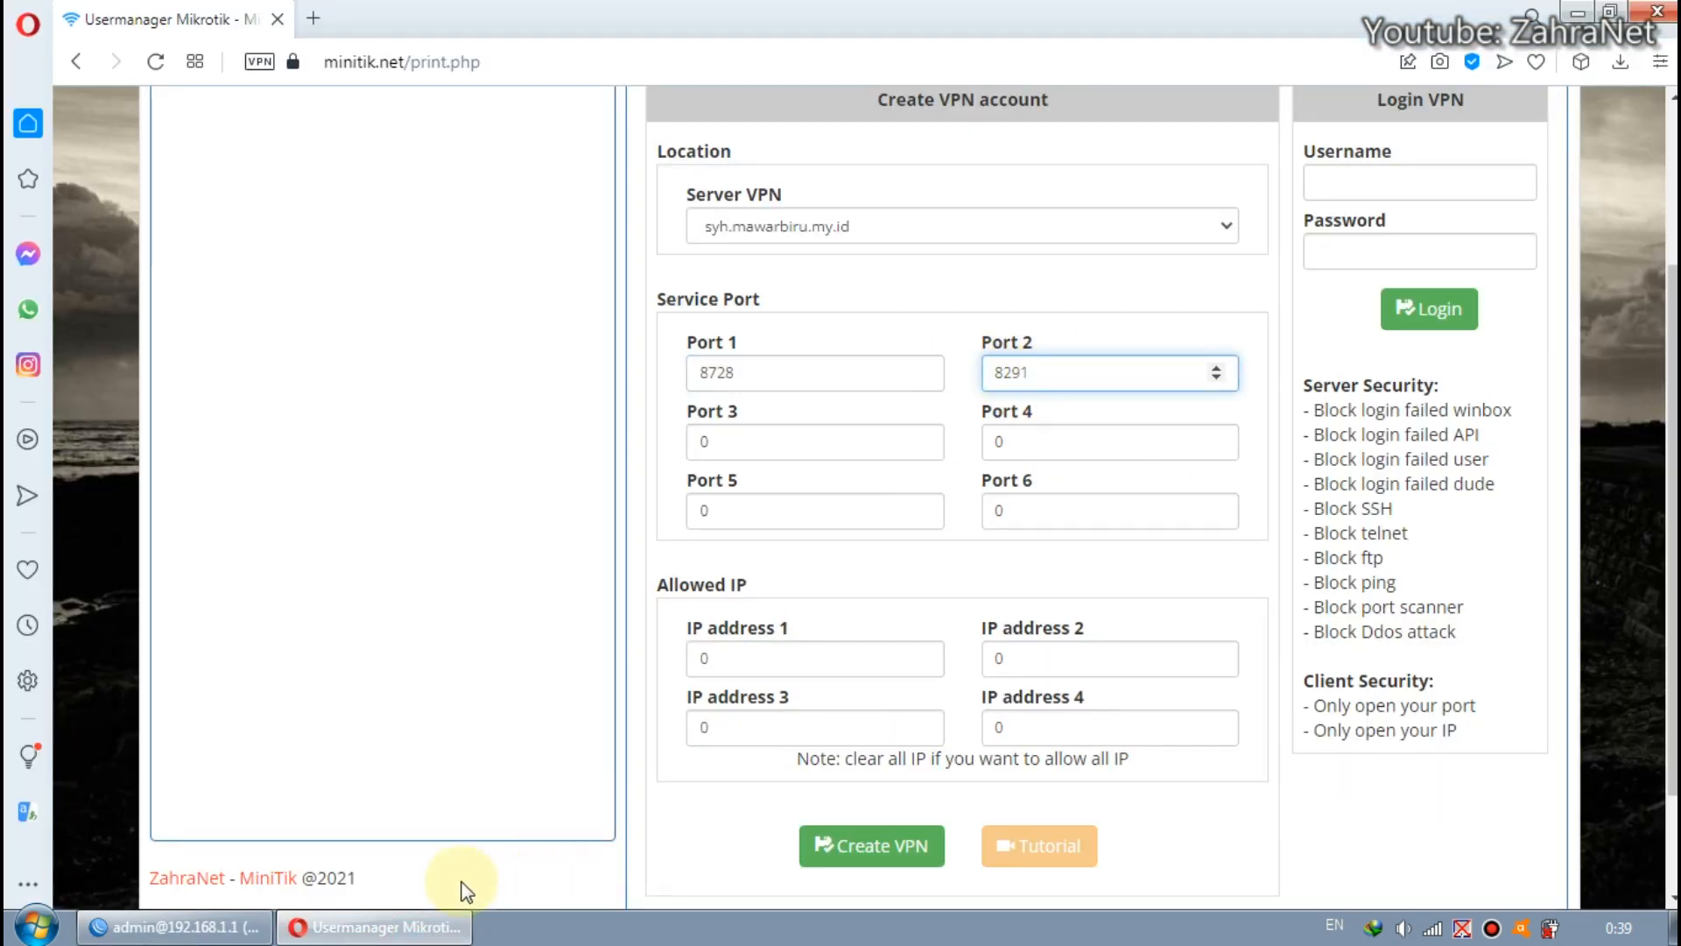
pyautogui.click(214, 926)
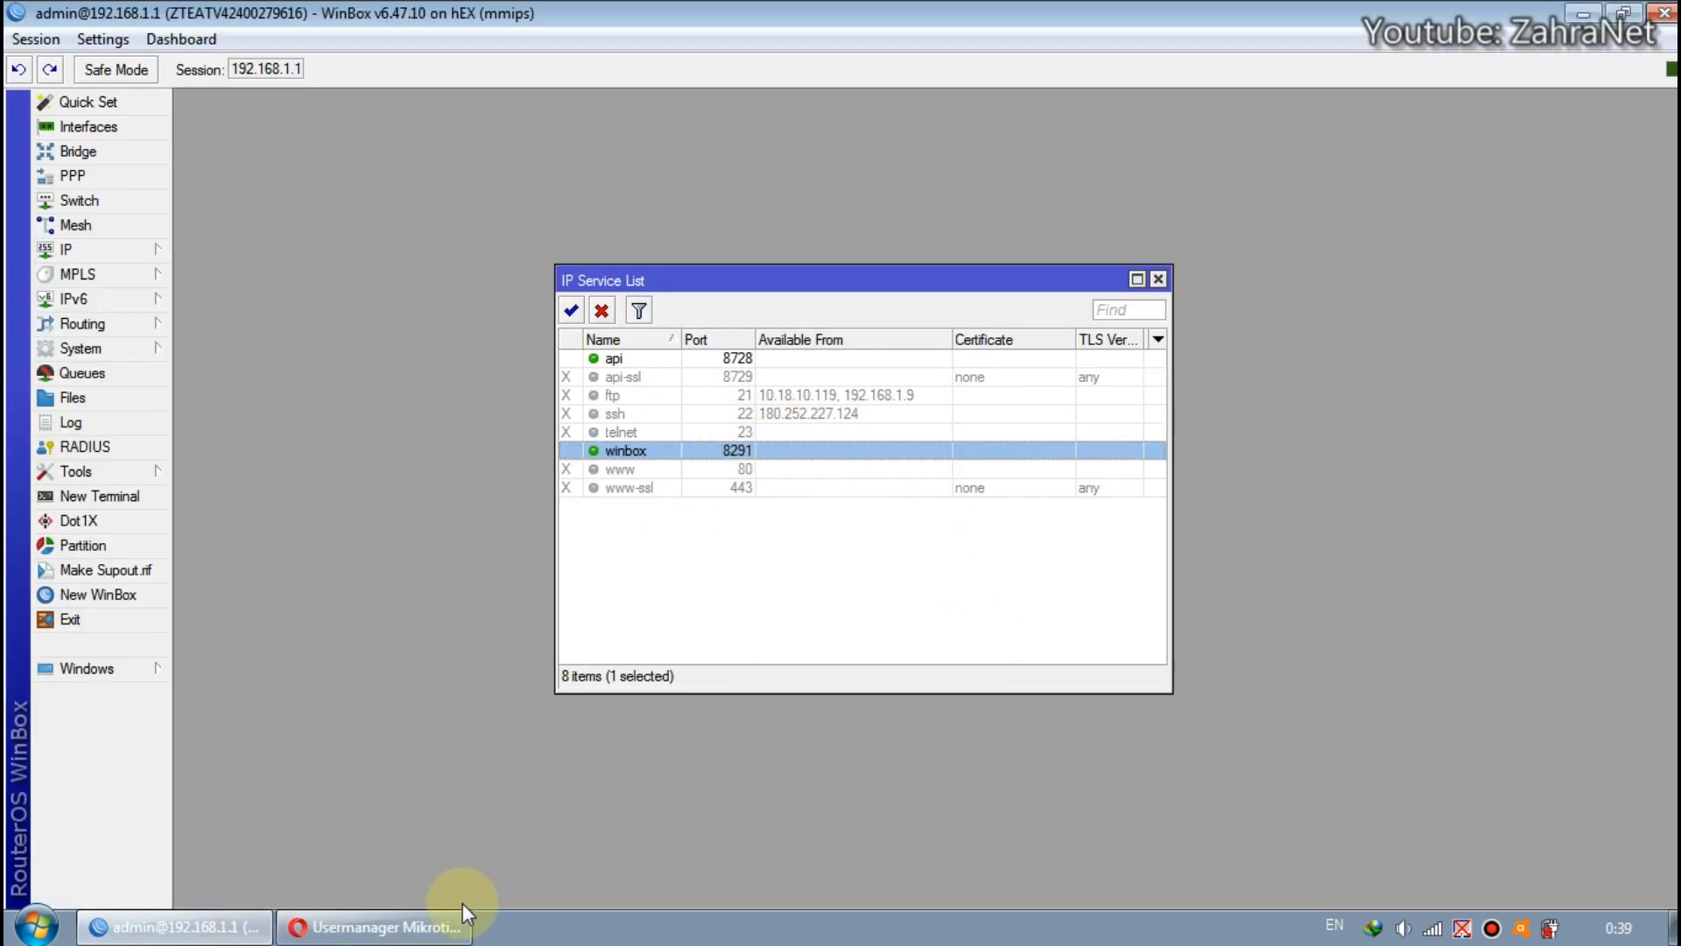
pyautogui.click(376, 926)
pyautogui.doubleClick(1051, 373)
pyautogui.click(1069, 372)
pyautogui.click(1075, 349)
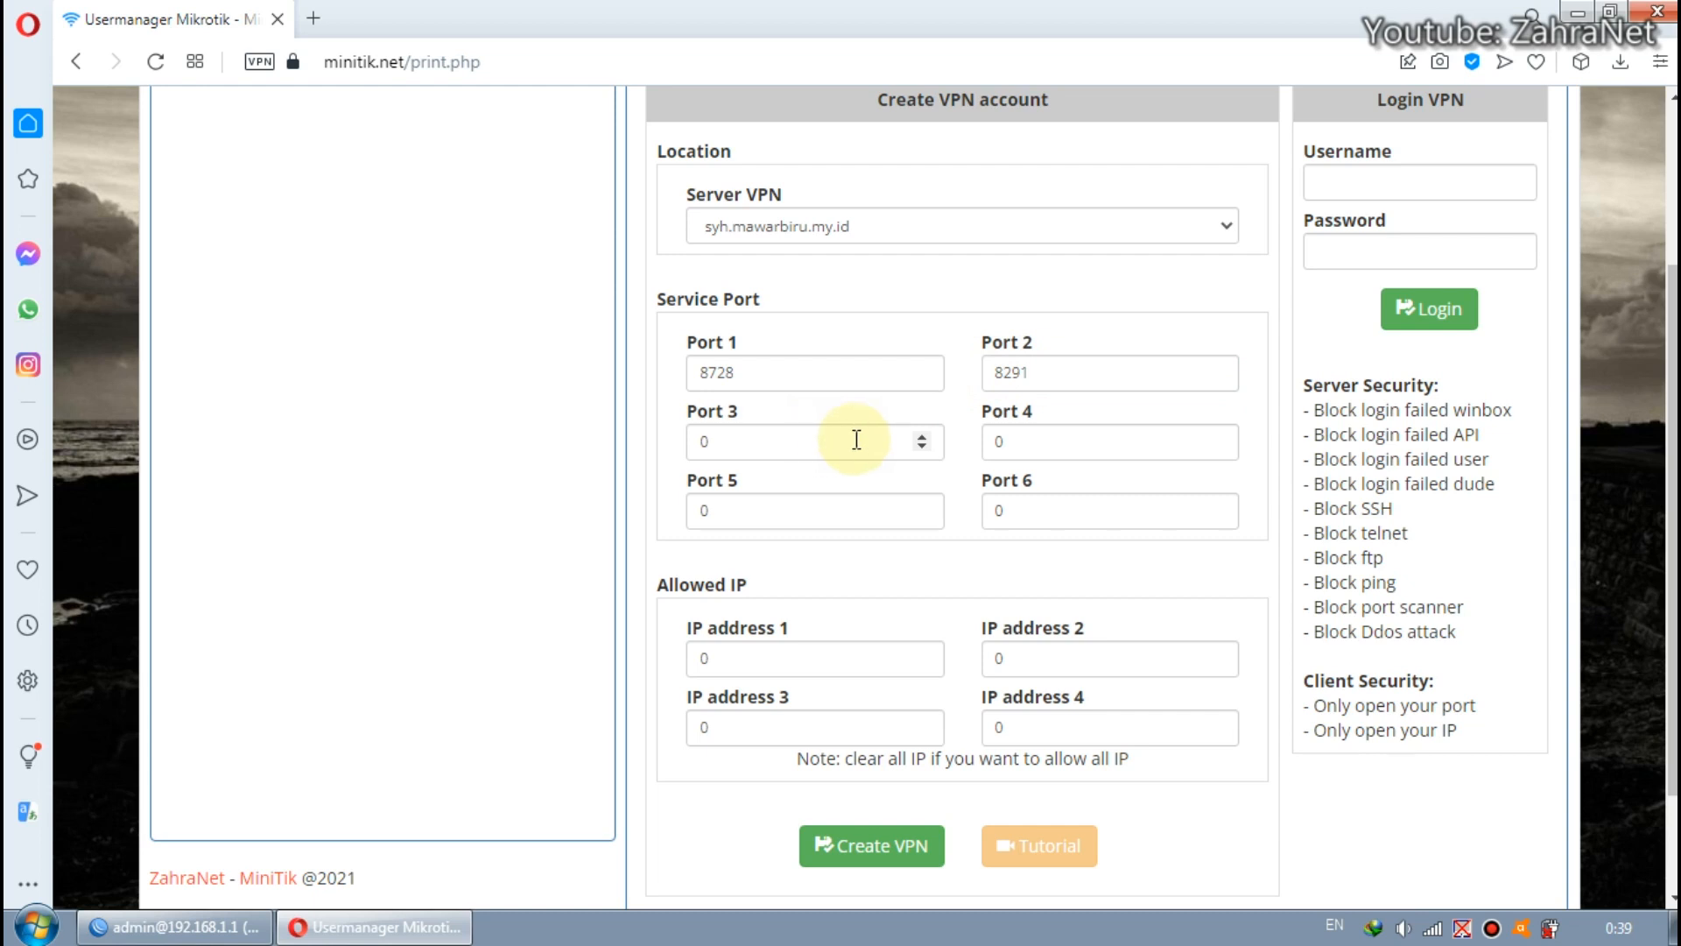
# Recheck the api service in WinBox, return to the browser and review Ports 3 to 6 in the VPN form.
pyautogui.click(175, 927)
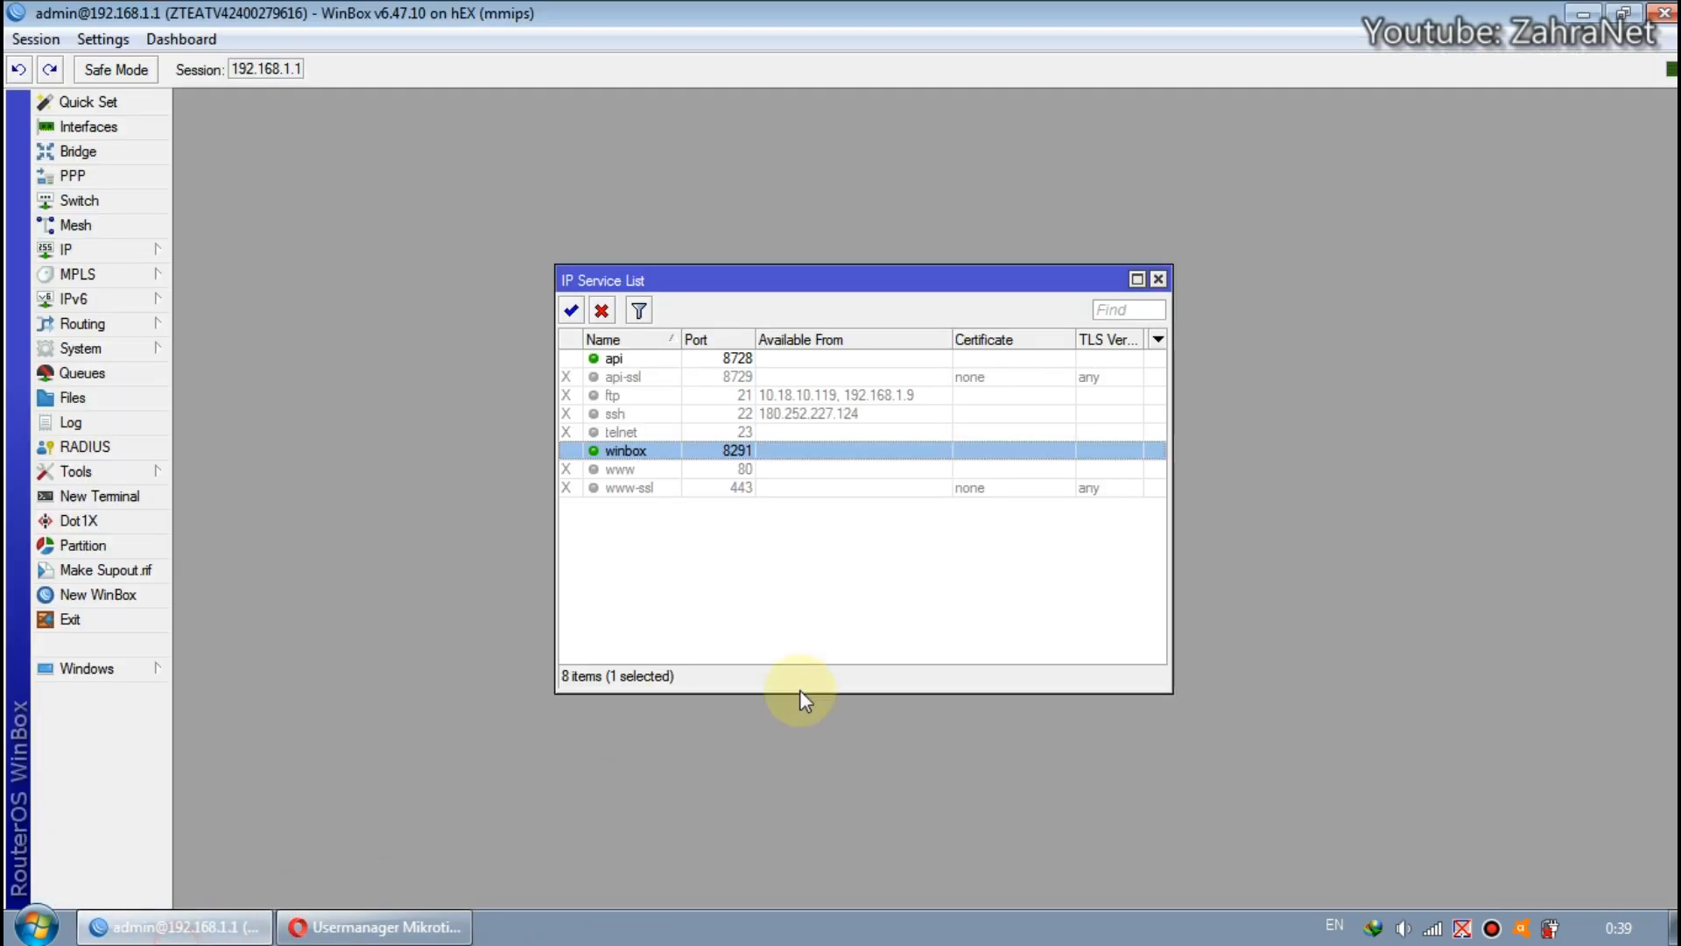
pyautogui.click(661, 361)
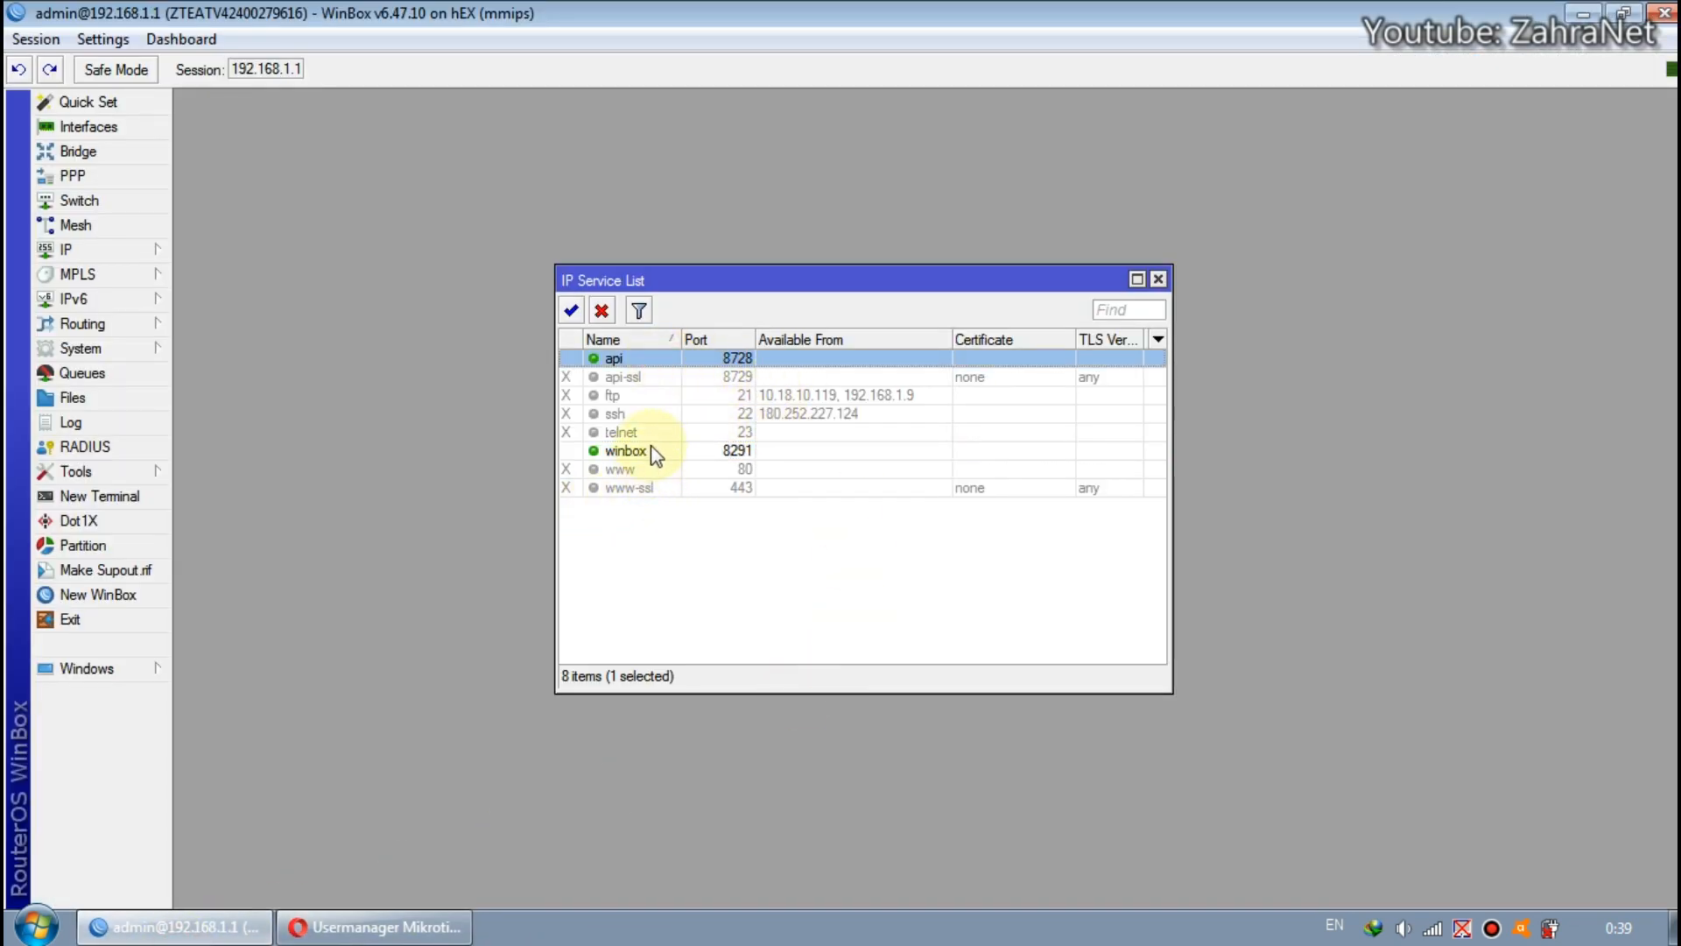
pyautogui.click(374, 927)
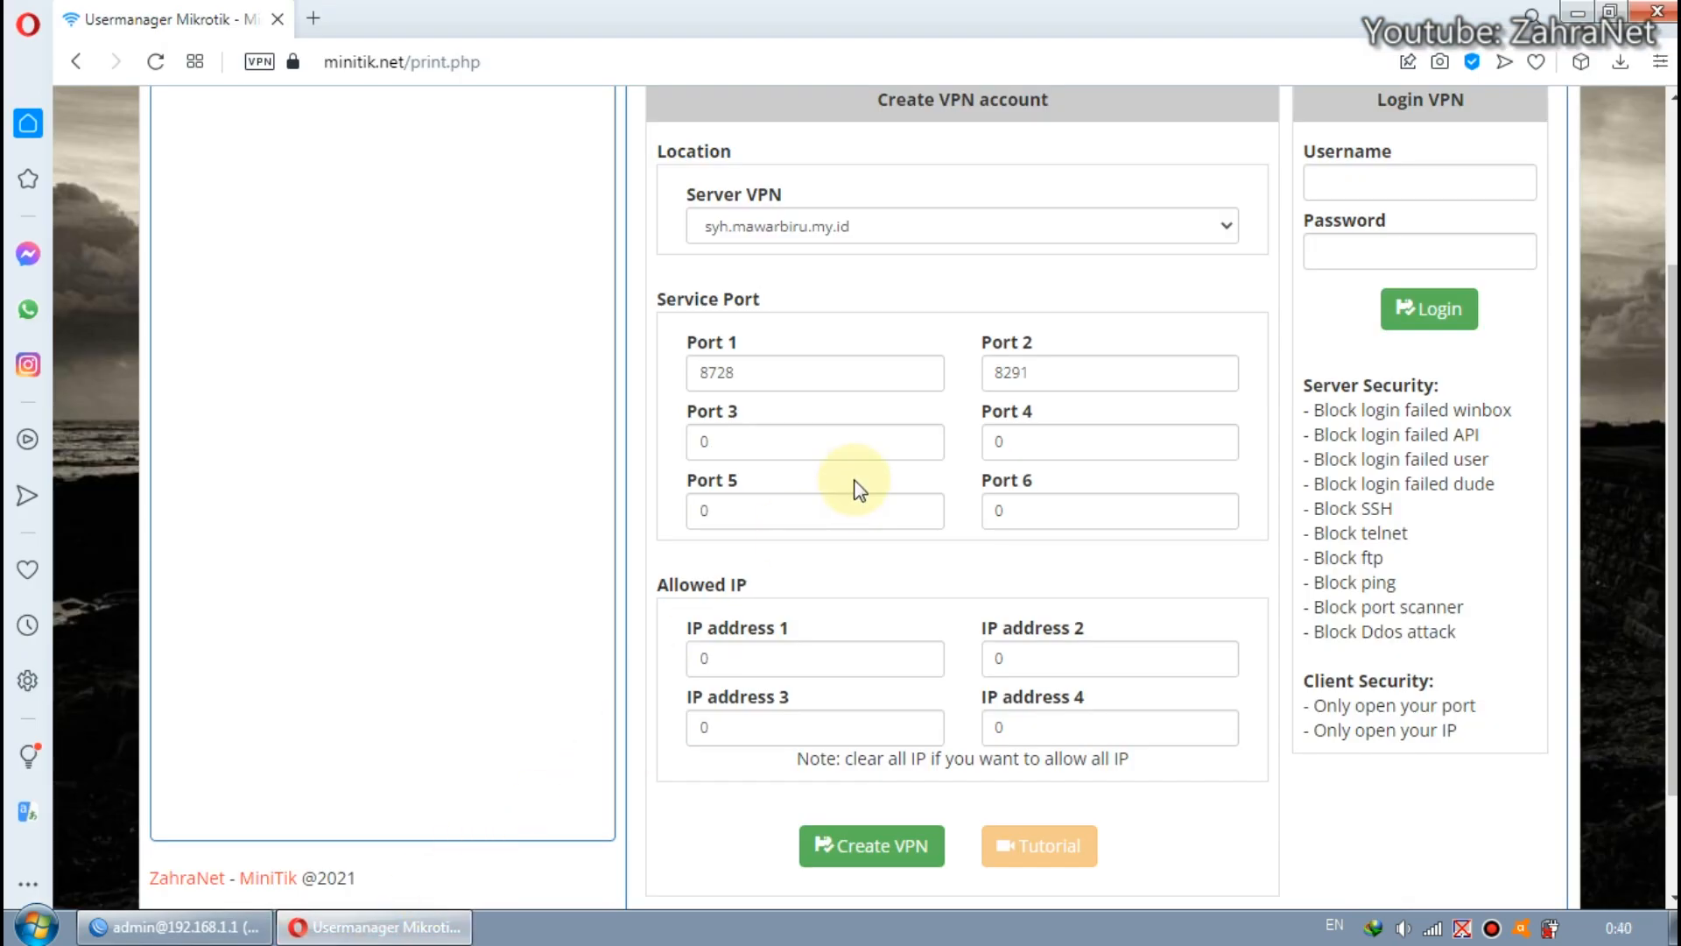
pyautogui.click(763, 447)
pyautogui.click(1016, 445)
pyautogui.click(1046, 512)
pyautogui.doubleClick(797, 517)
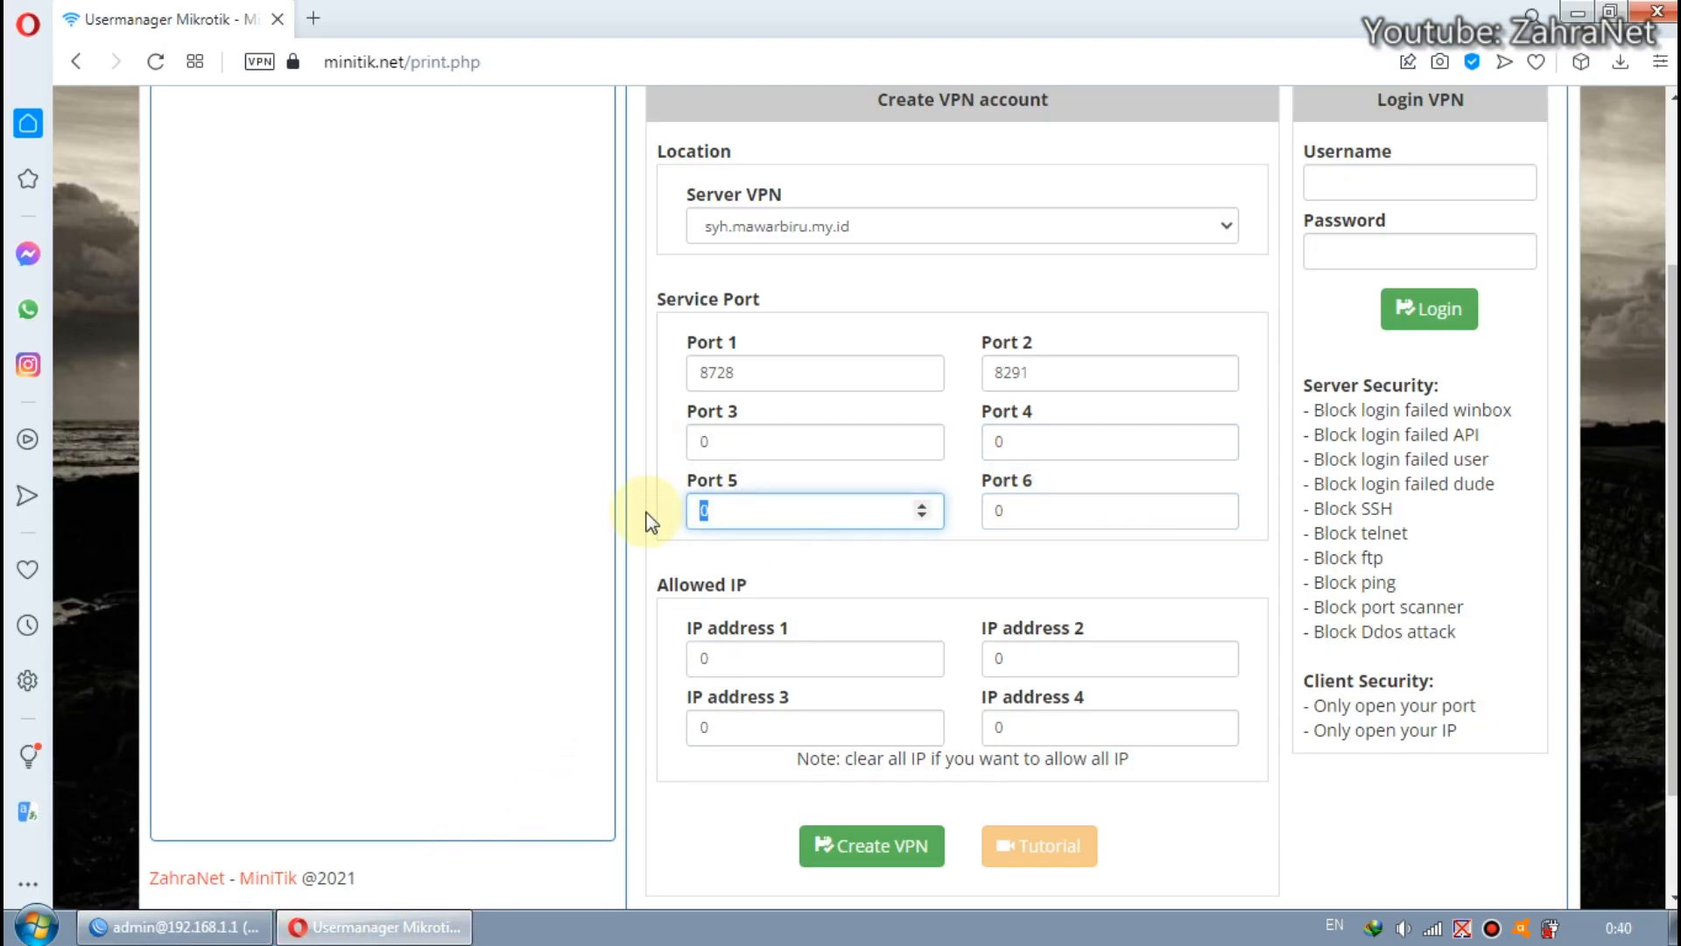
pyautogui.click(658, 525)
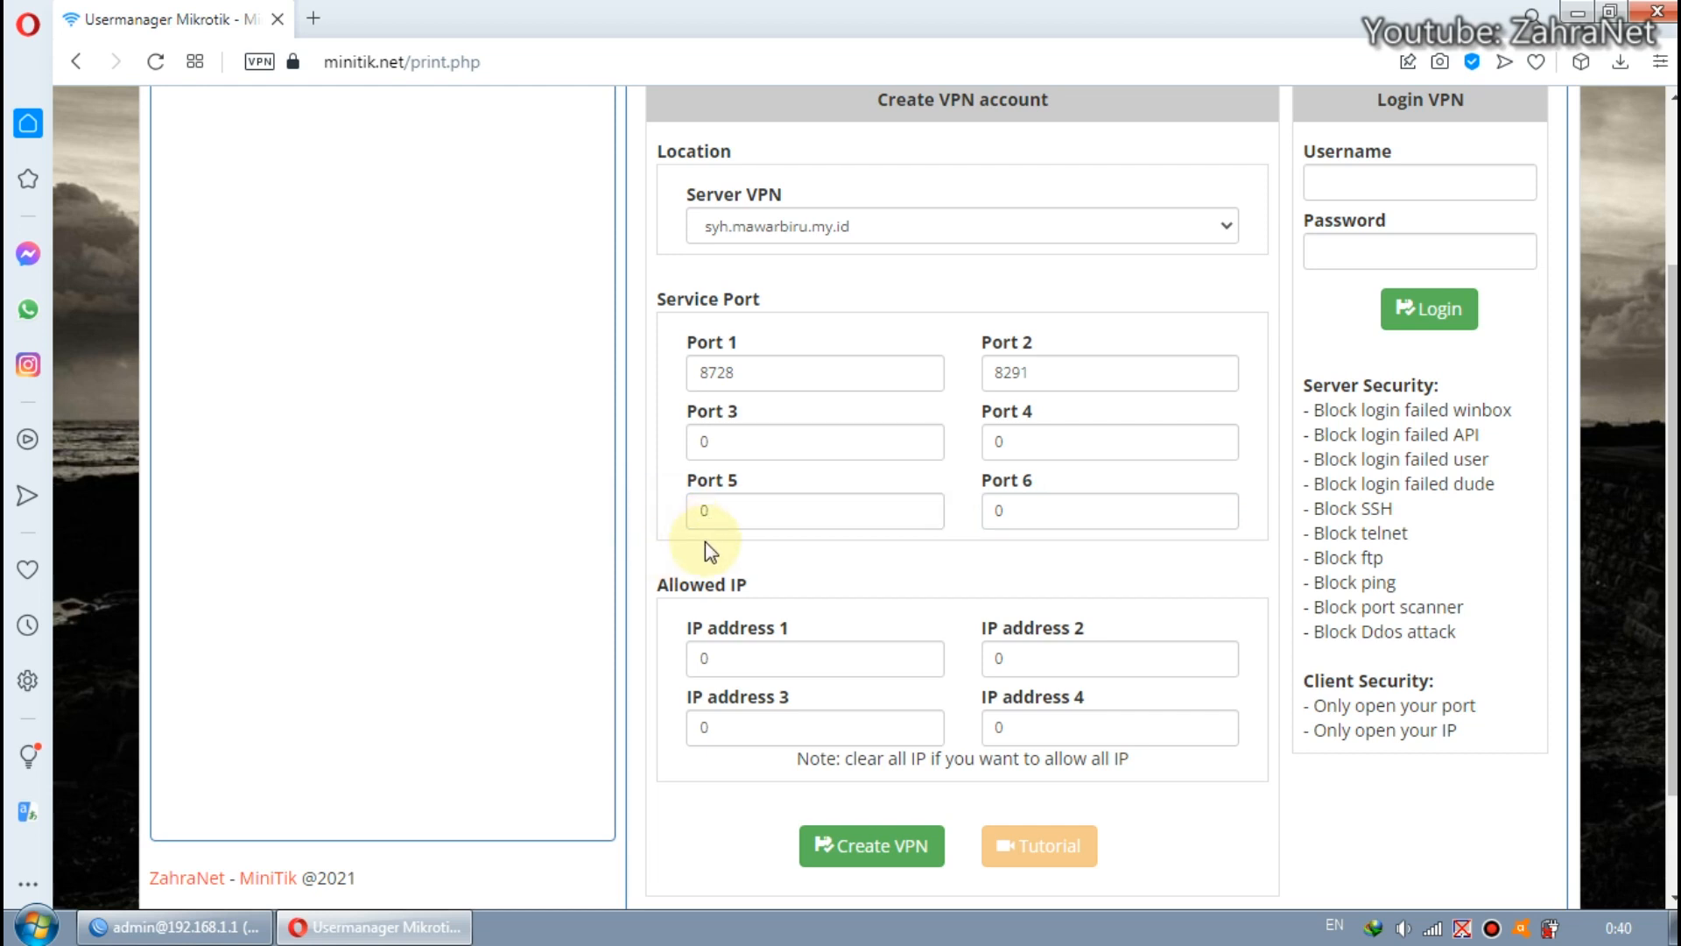
# Examine the four Allowed IP address fields and the note about allowing all IPs in the VPN form.
pyautogui.scroll(-2, 706, 543)
pyautogui.moveTo(689, 463); pyautogui.dragTo(760, 461)
pyautogui.click(768, 464)
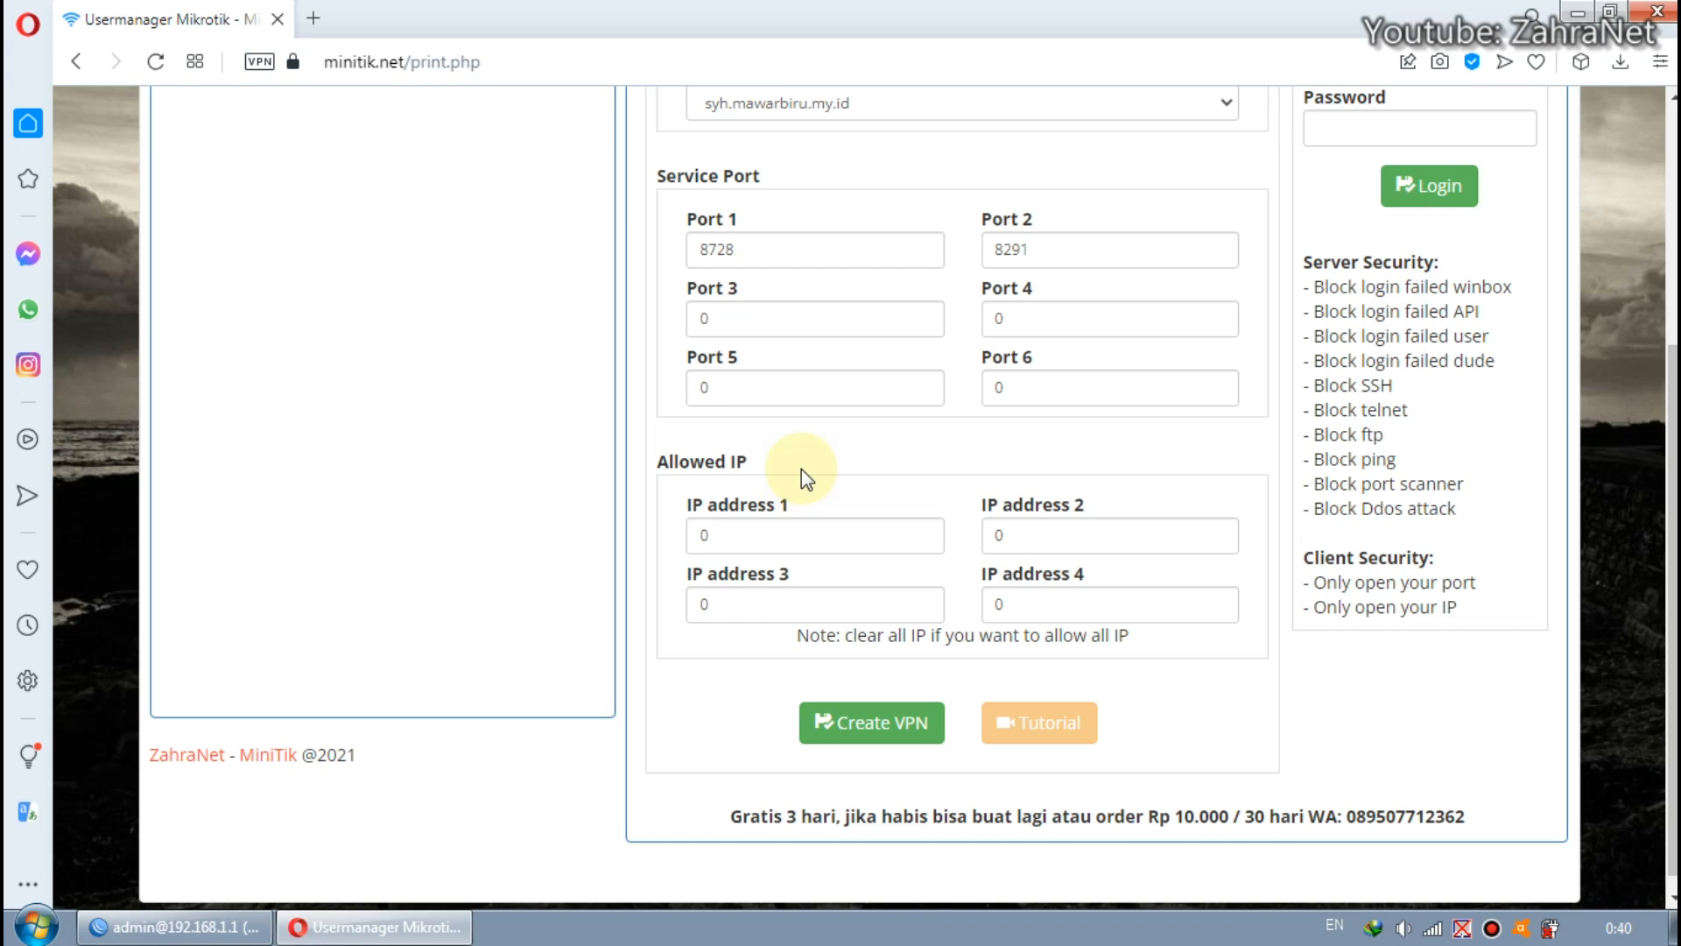
pyautogui.click(781, 529)
pyautogui.click(812, 601)
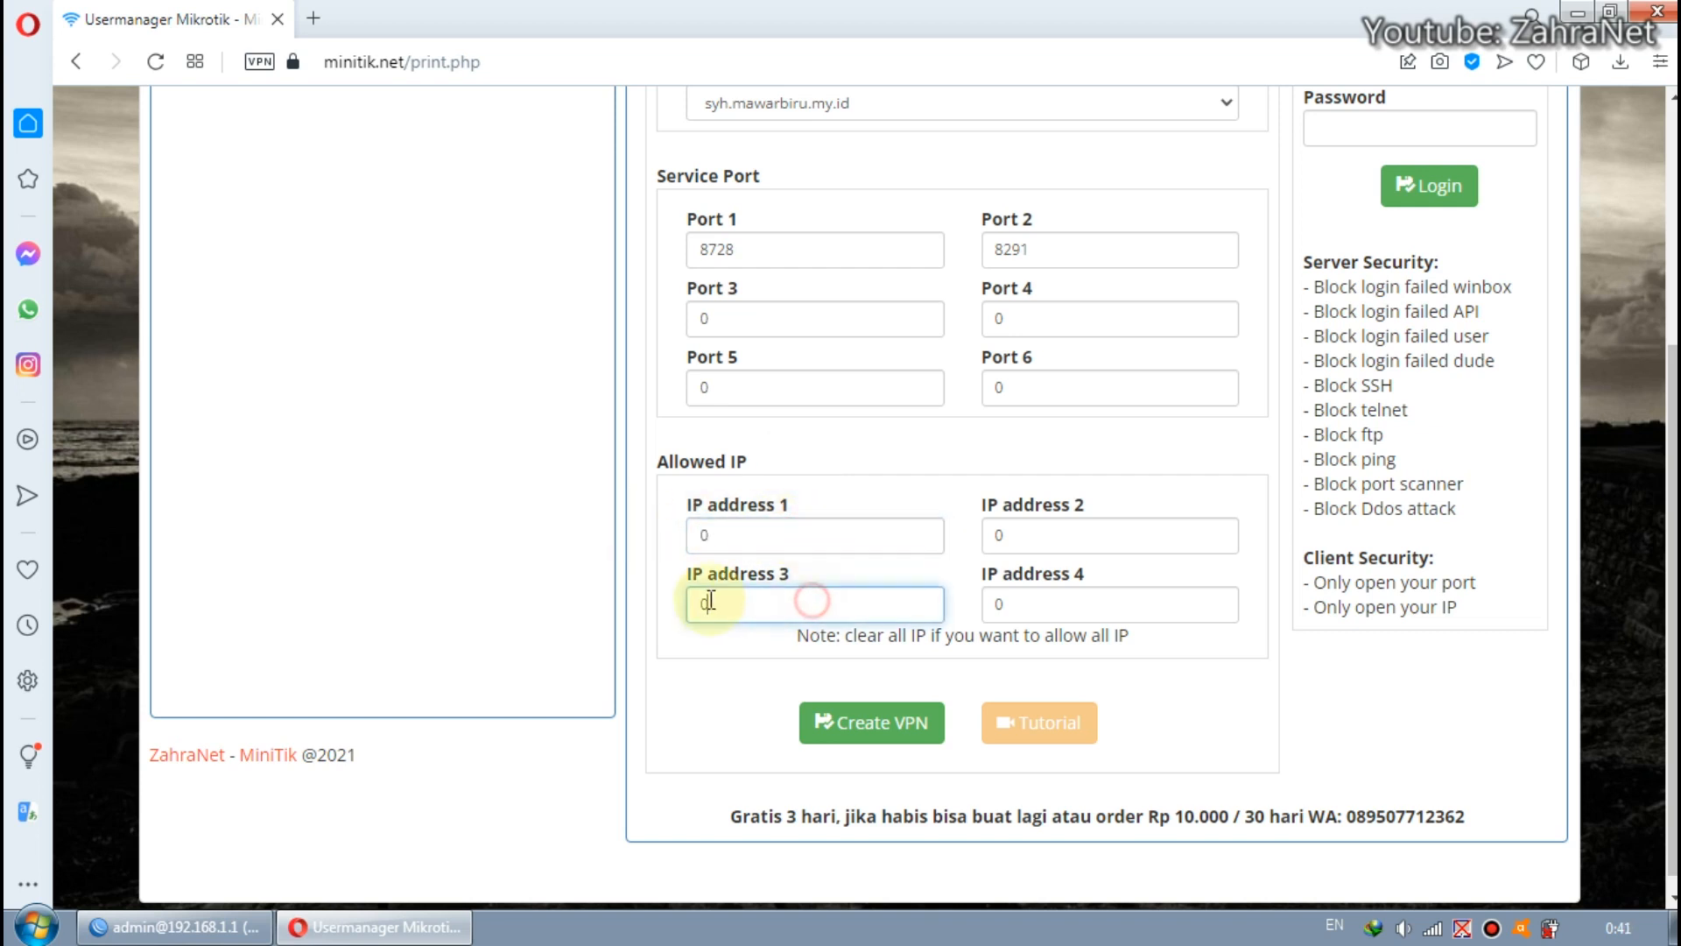
pyautogui.click(1060, 606)
pyautogui.click(1021, 536)
pyautogui.click(932, 515)
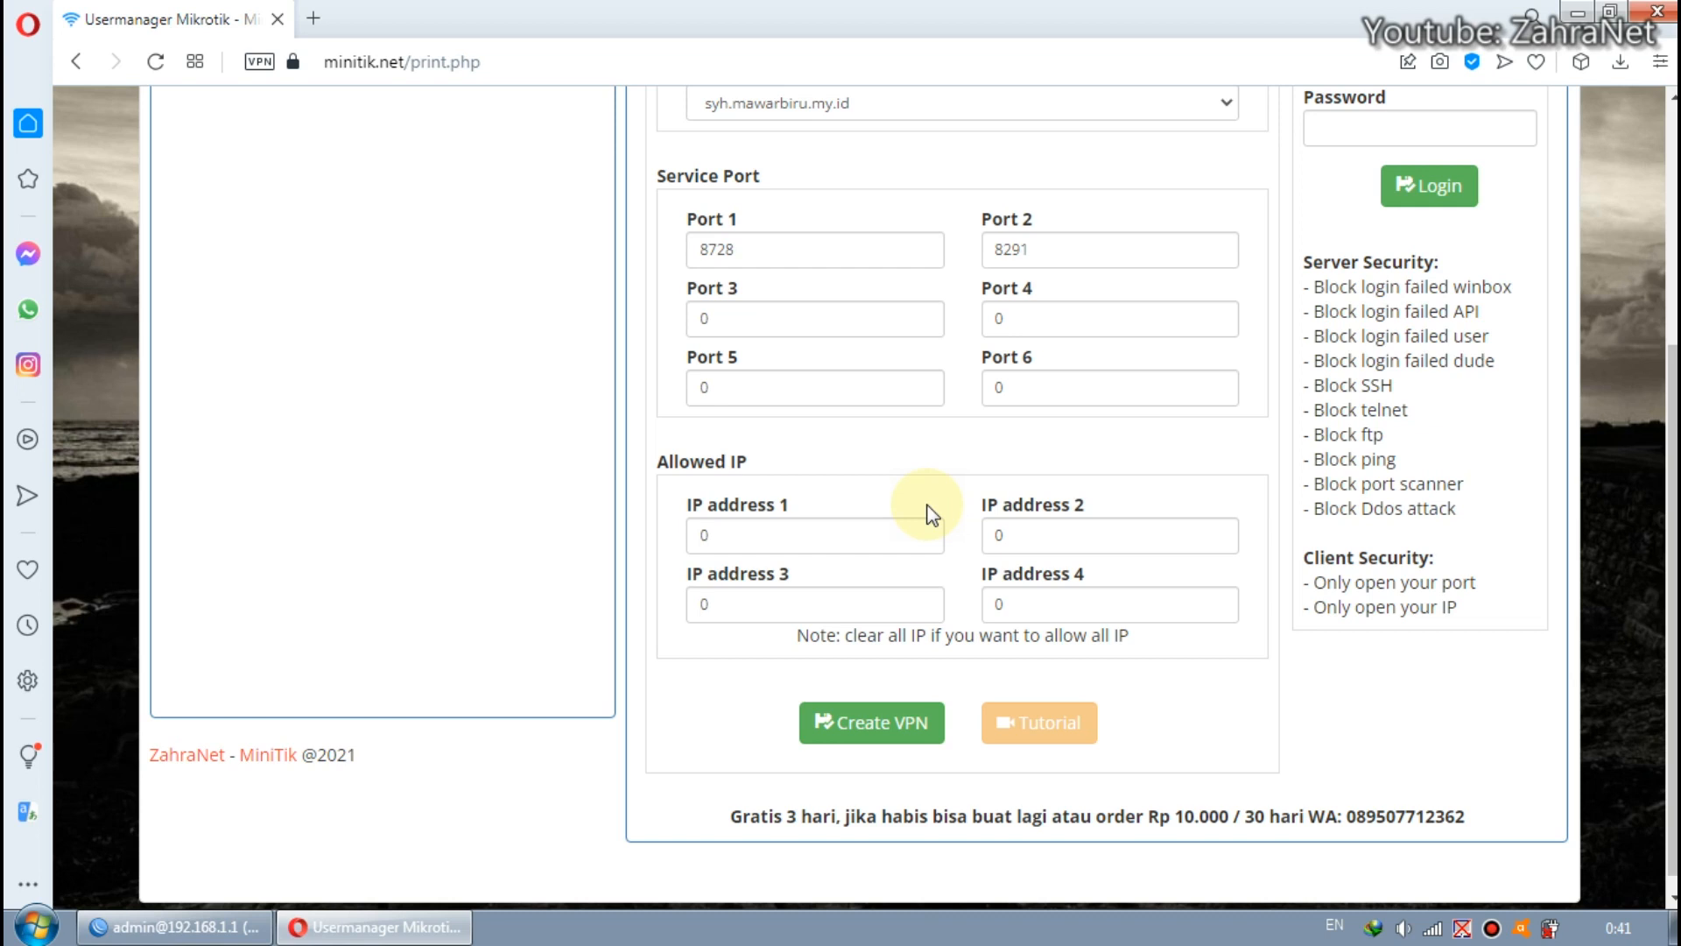
pyautogui.click(800, 534)
pyautogui.click(1053, 544)
pyautogui.click(832, 532)
pyautogui.doubleClick(706, 539)
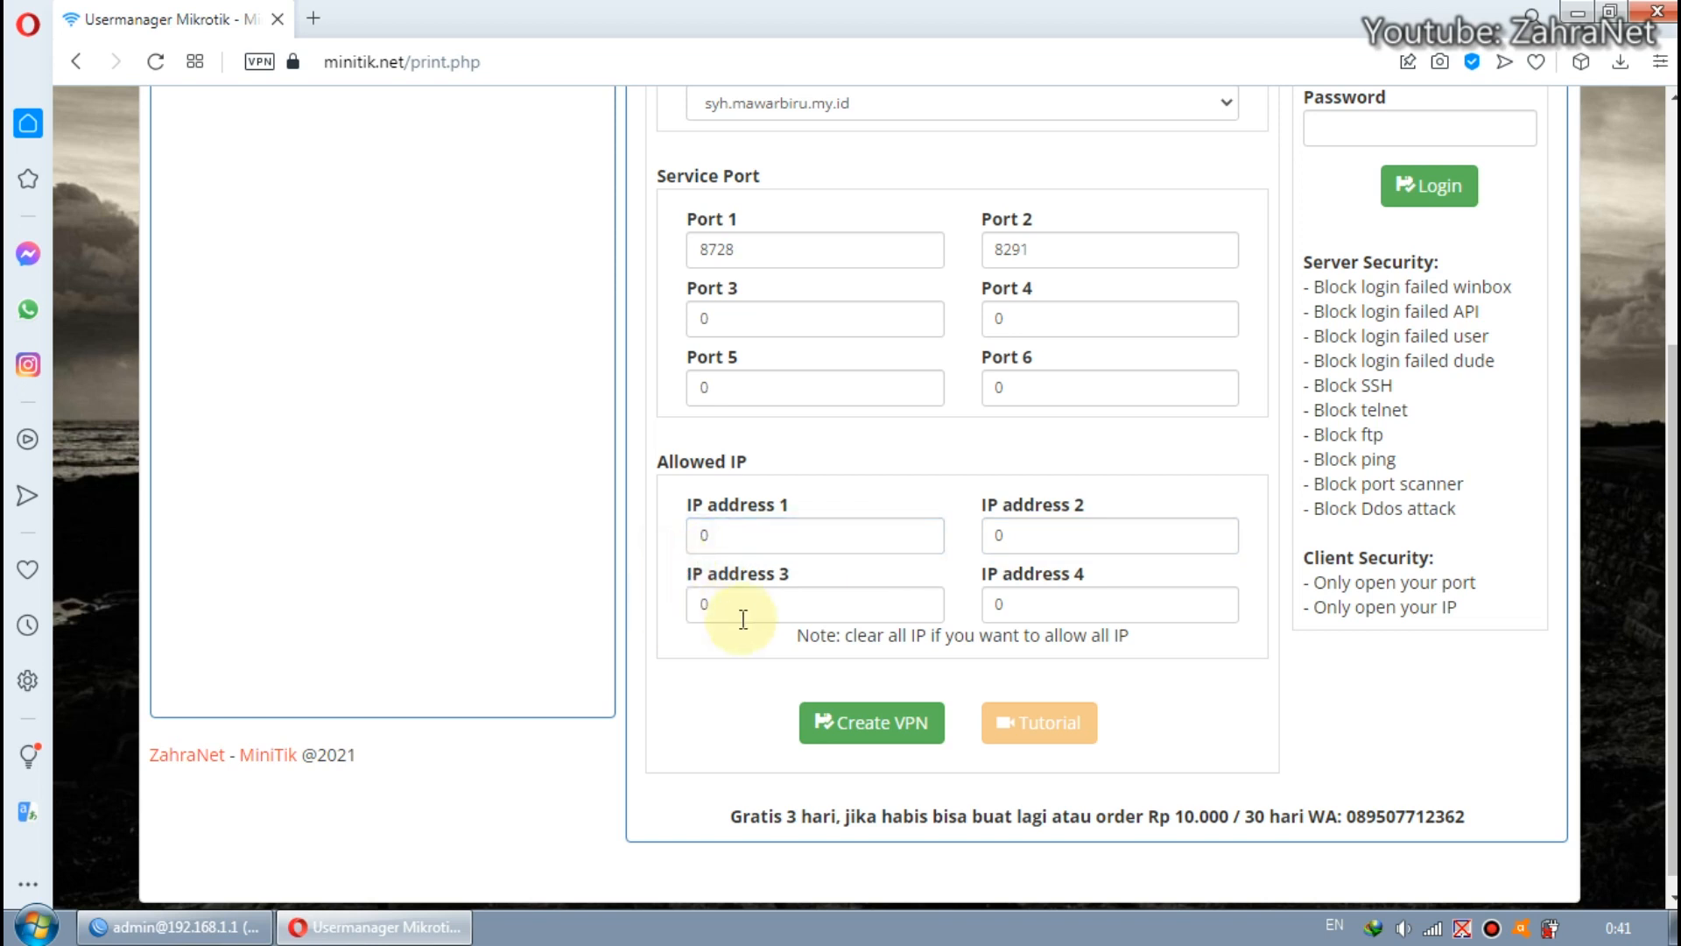
# Switch to WinBox and open the router's IP Cloud settings.
pyautogui.click(180, 928)
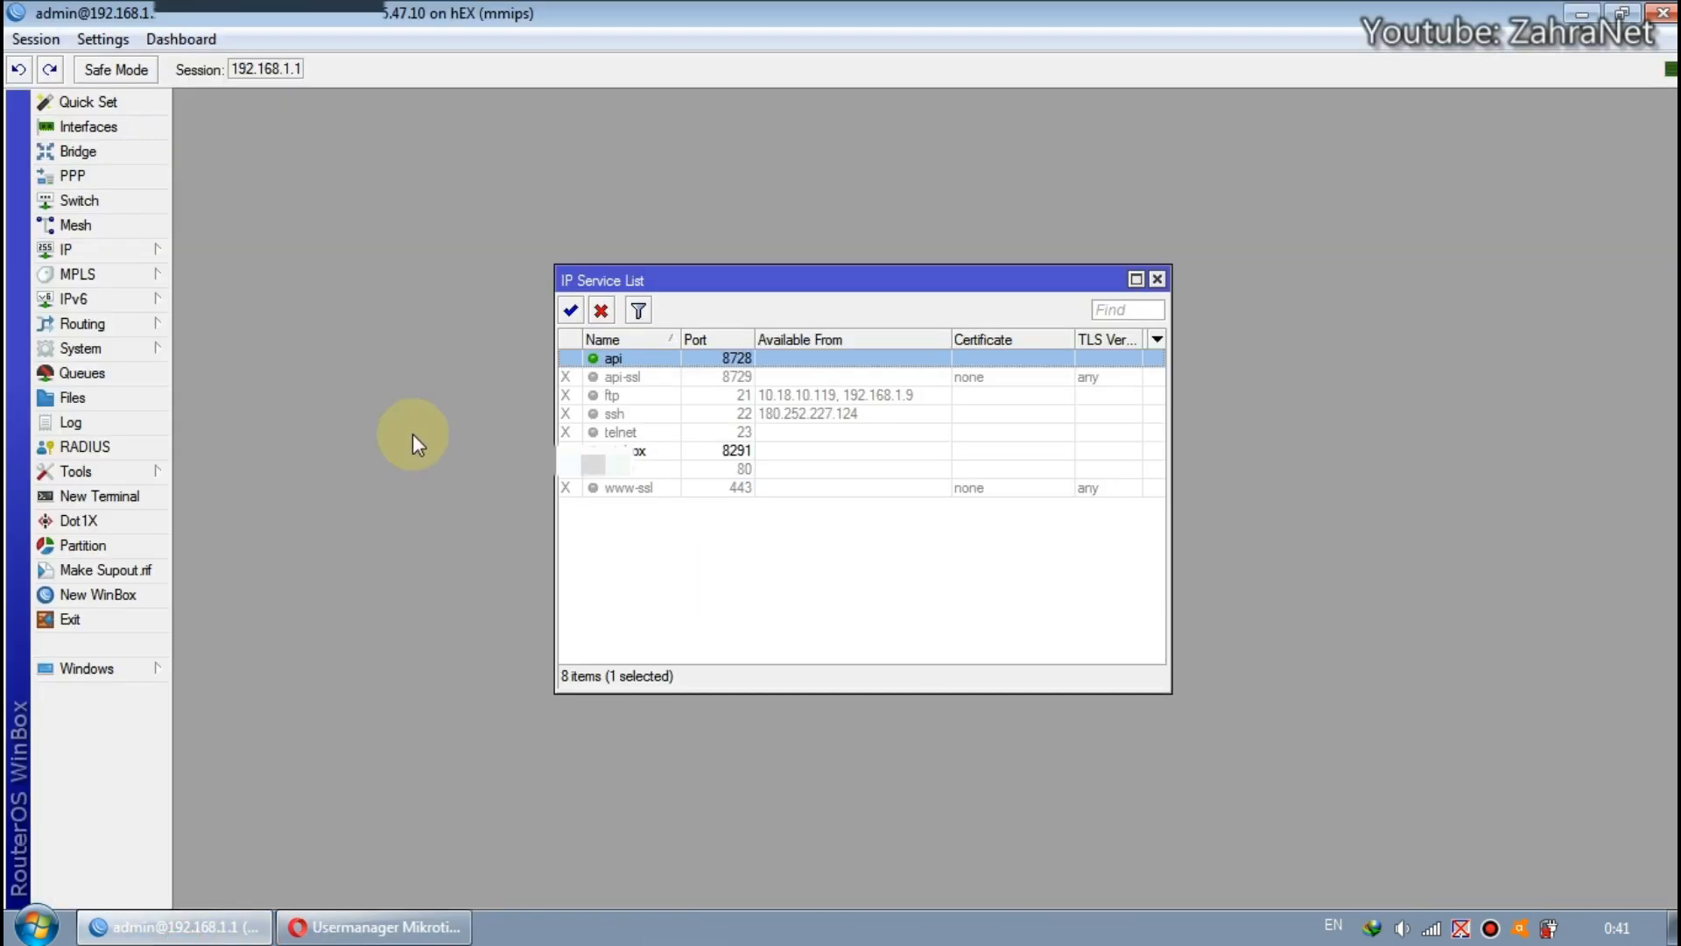
pyautogui.click(124, 249)
pyautogui.click(267, 326)
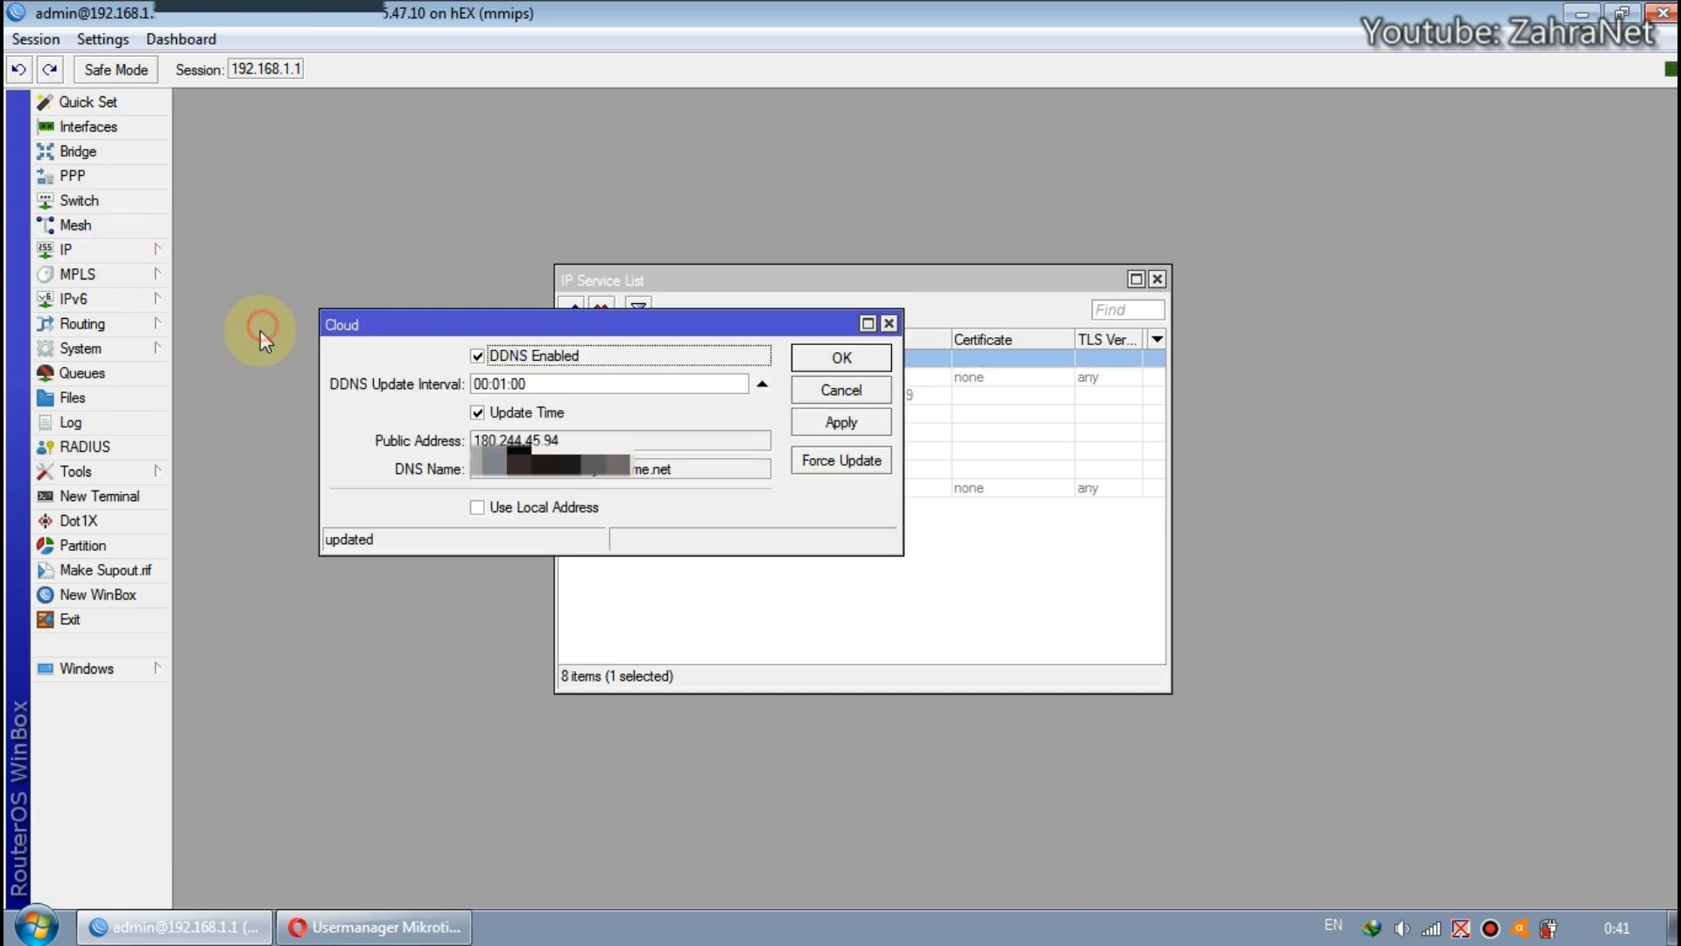
# Copy the router's public address from the Cloud settings.
pyautogui.moveTo(593, 328); pyautogui.dragTo(533, 230)
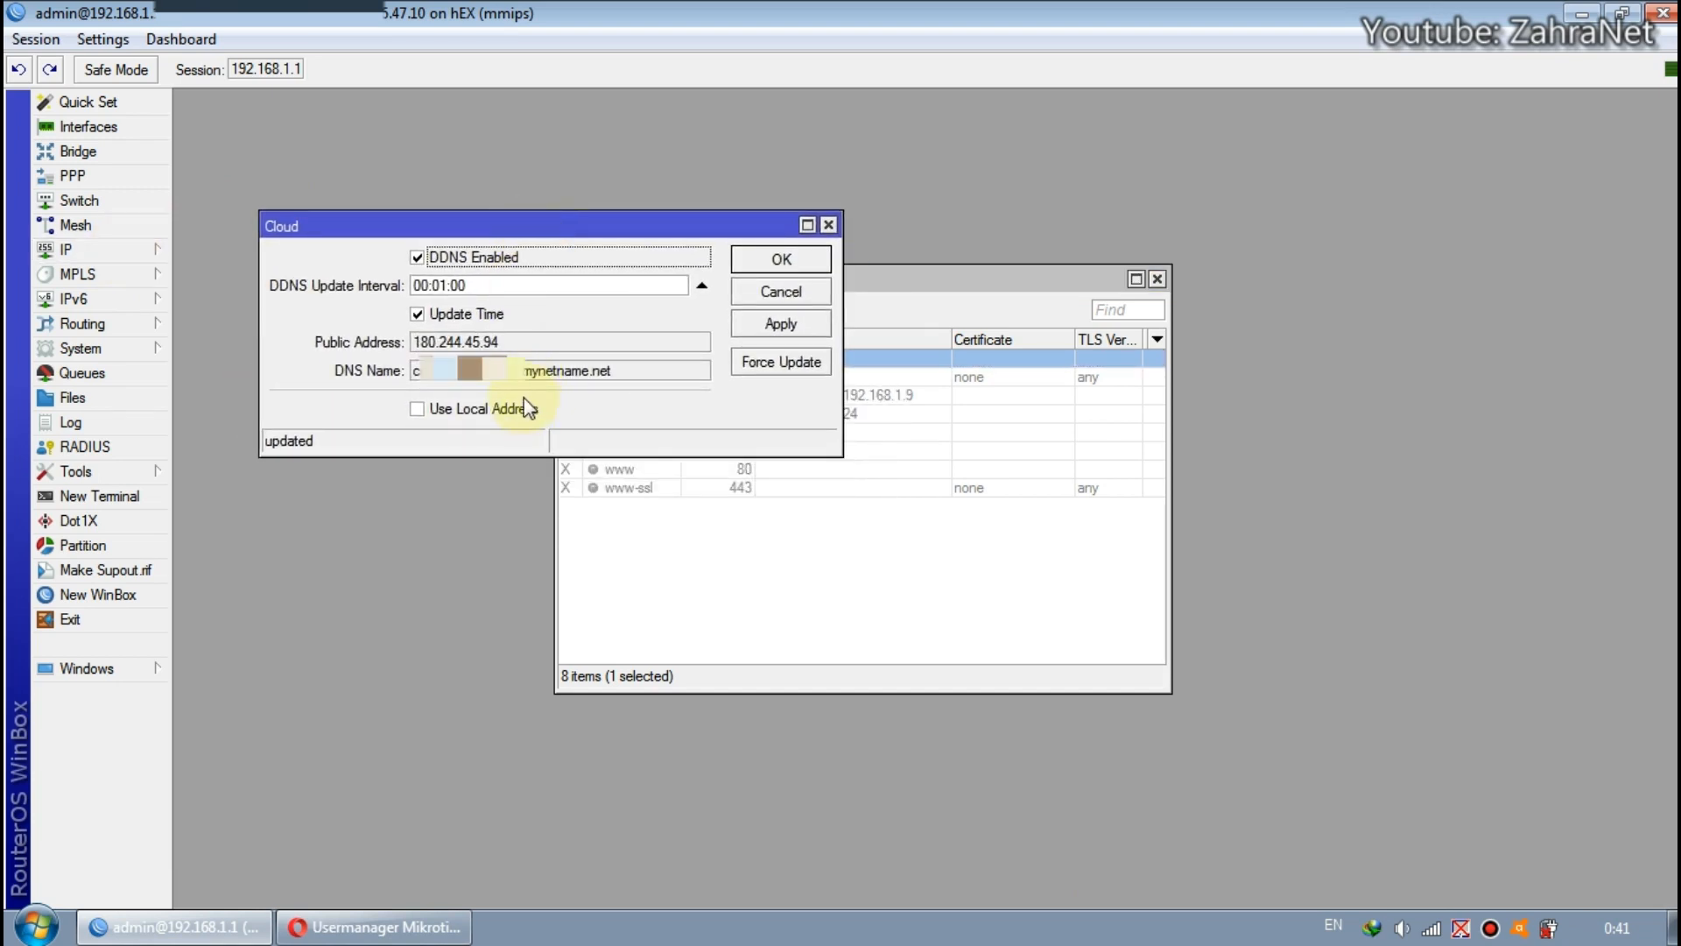
pyautogui.moveTo(512, 350); pyautogui.dragTo(390, 345)
pyautogui.click(424, 345)
pyautogui.doubleClick(429, 345)
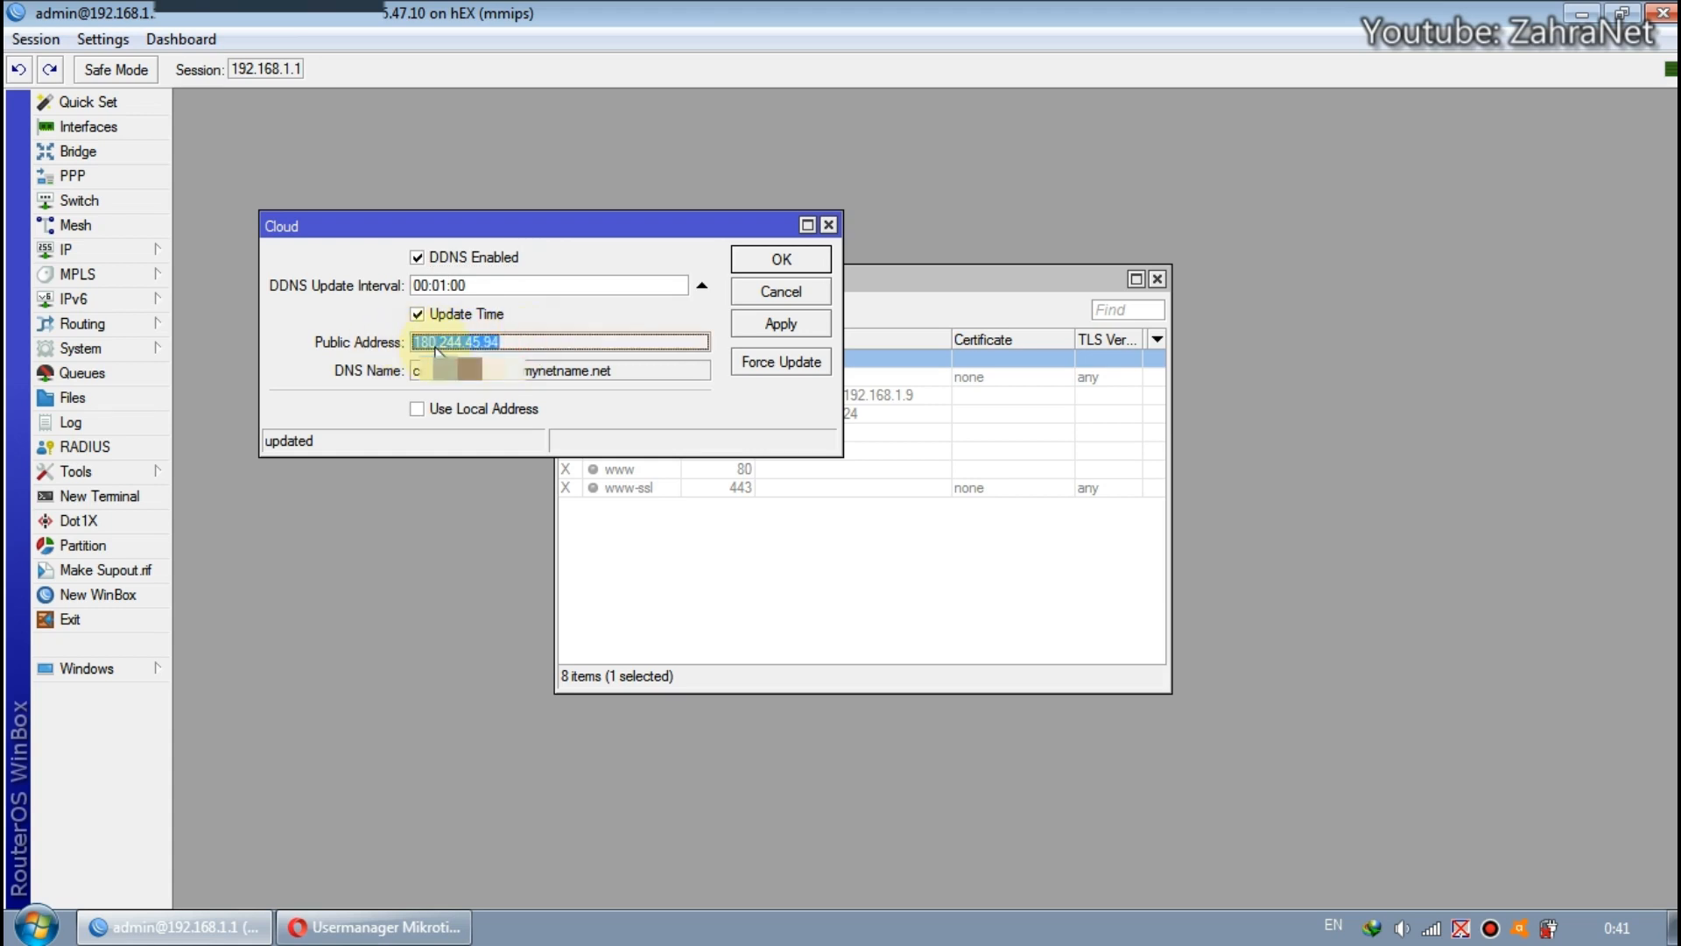
pyautogui.rightClick(435, 342)
pyautogui.click(463, 354)
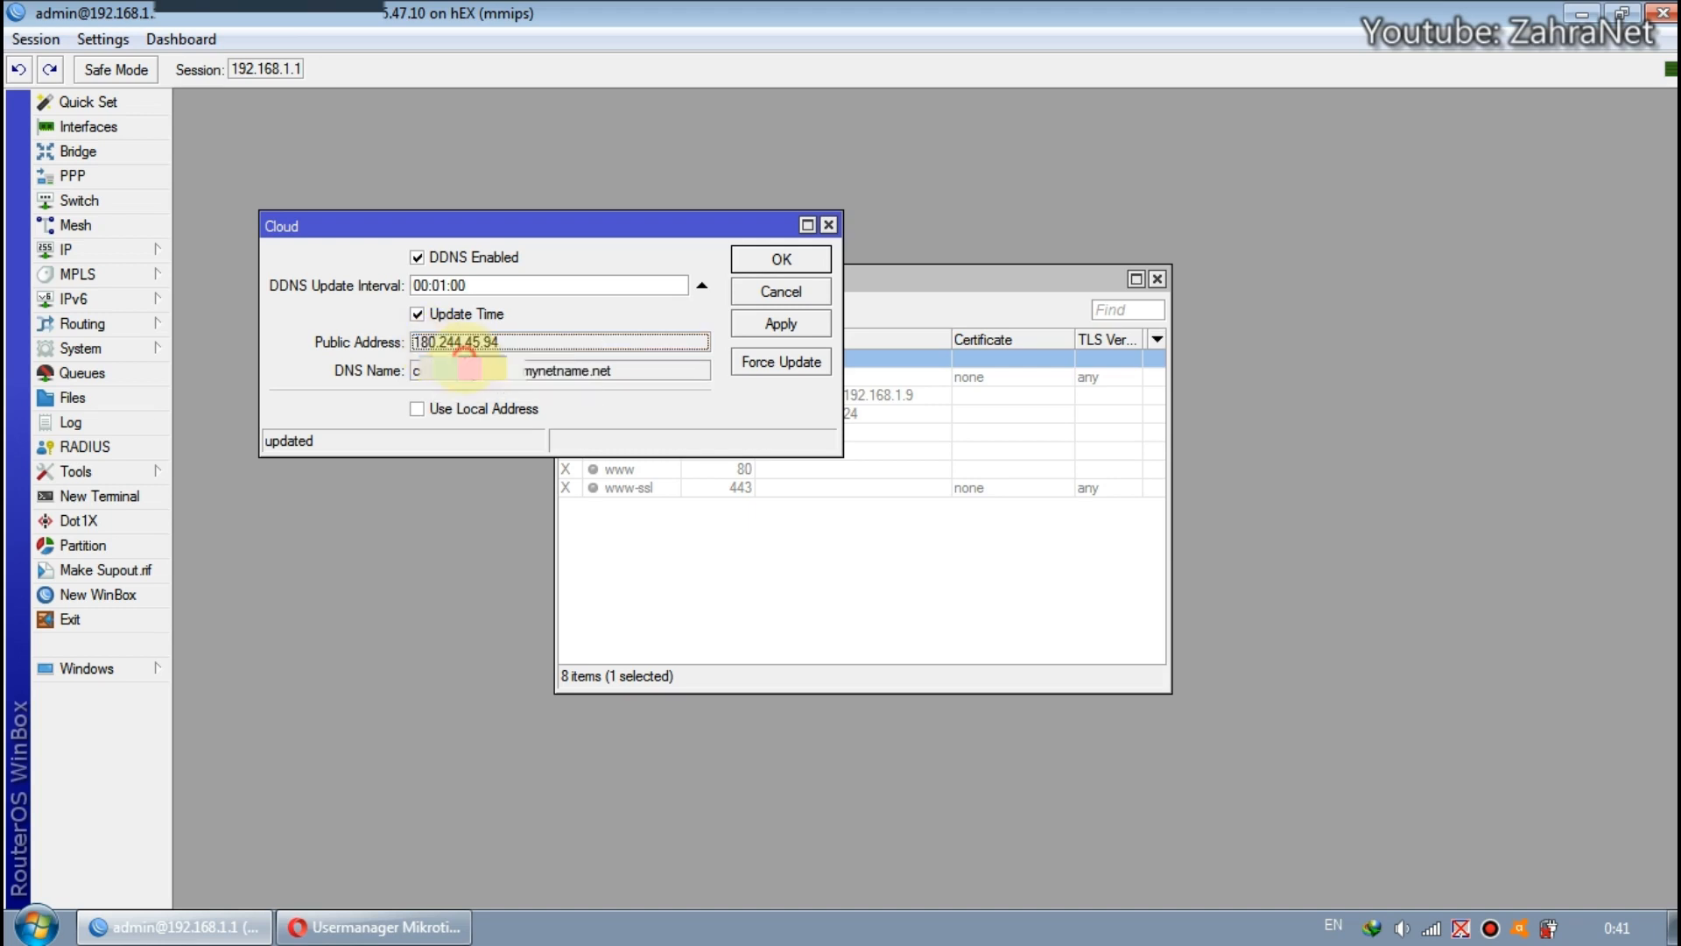
pyautogui.click(377, 927)
pyautogui.doubleClick(758, 534)
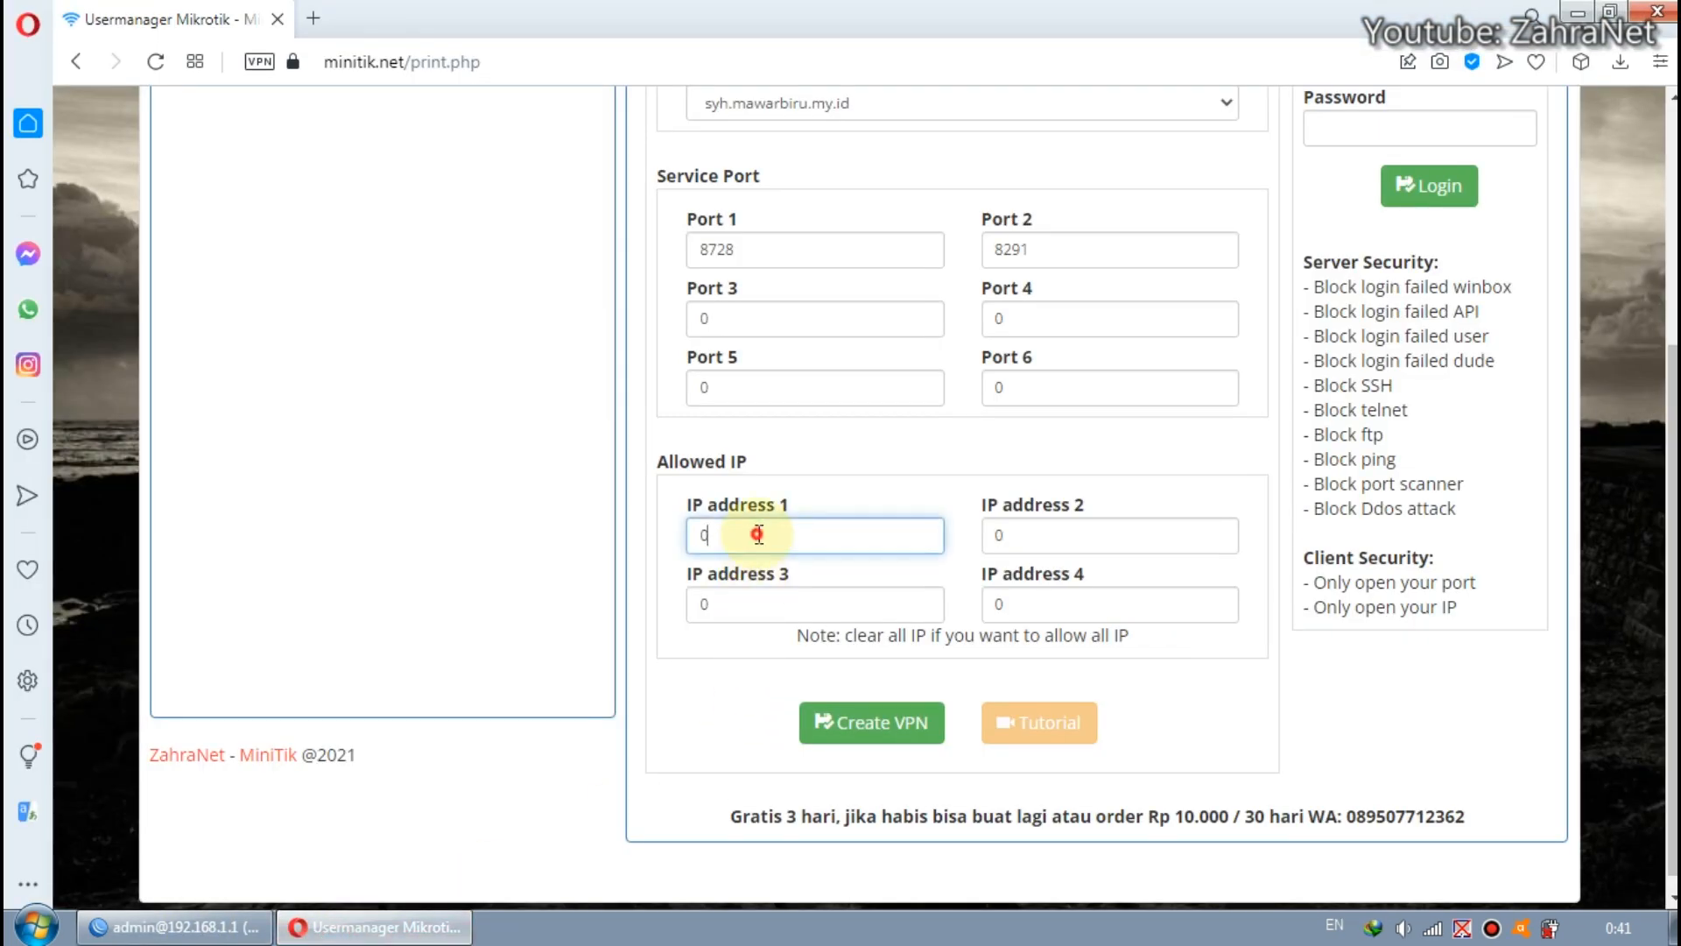
pyautogui.rightClick(758, 534)
pyautogui.click(845, 423)
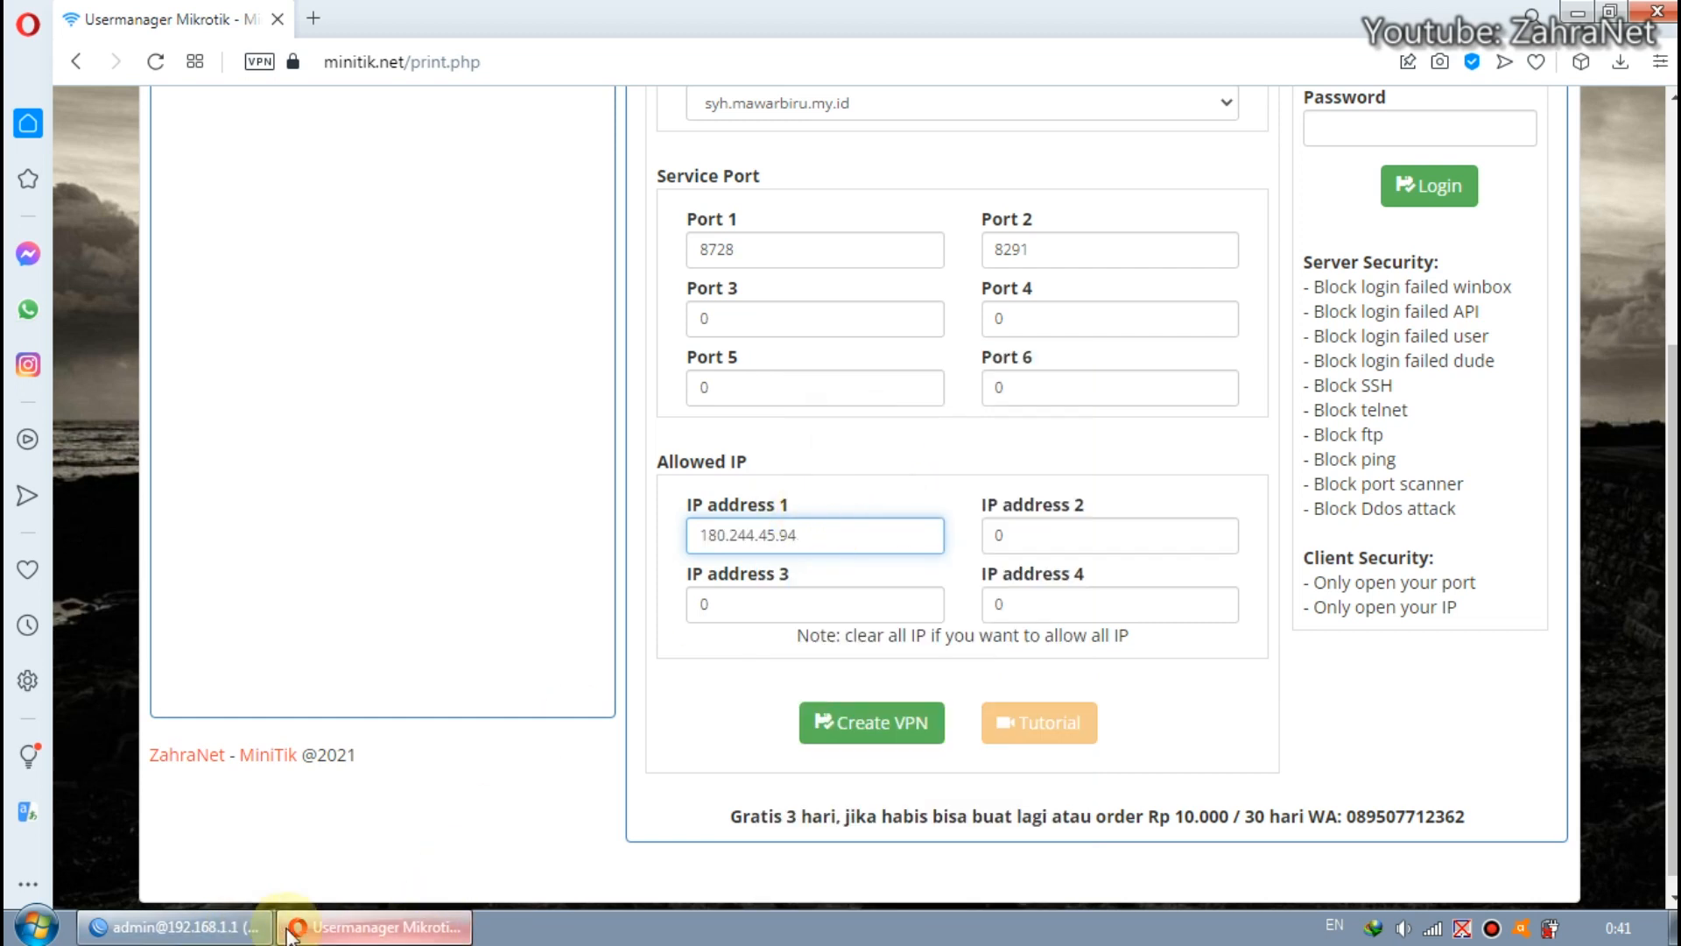
# Switch to WinBox and copy the router's DNS name from the Cloud settings.
pyautogui.click(206, 927)
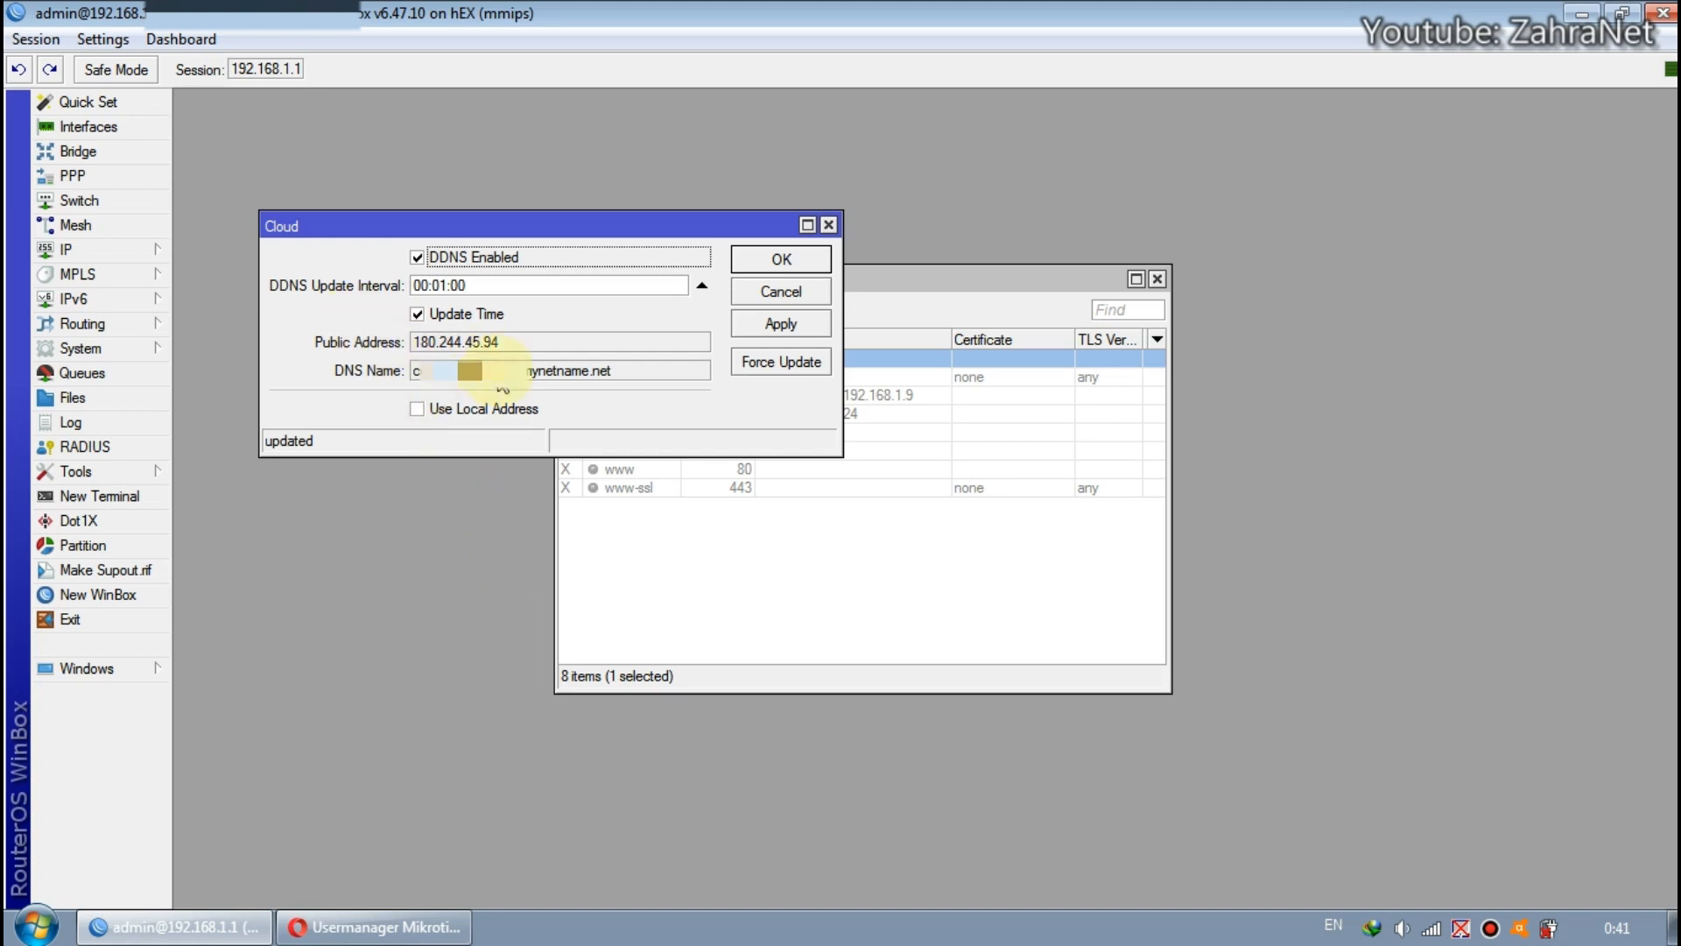
pyautogui.moveTo(622, 372); pyautogui.dragTo(396, 375)
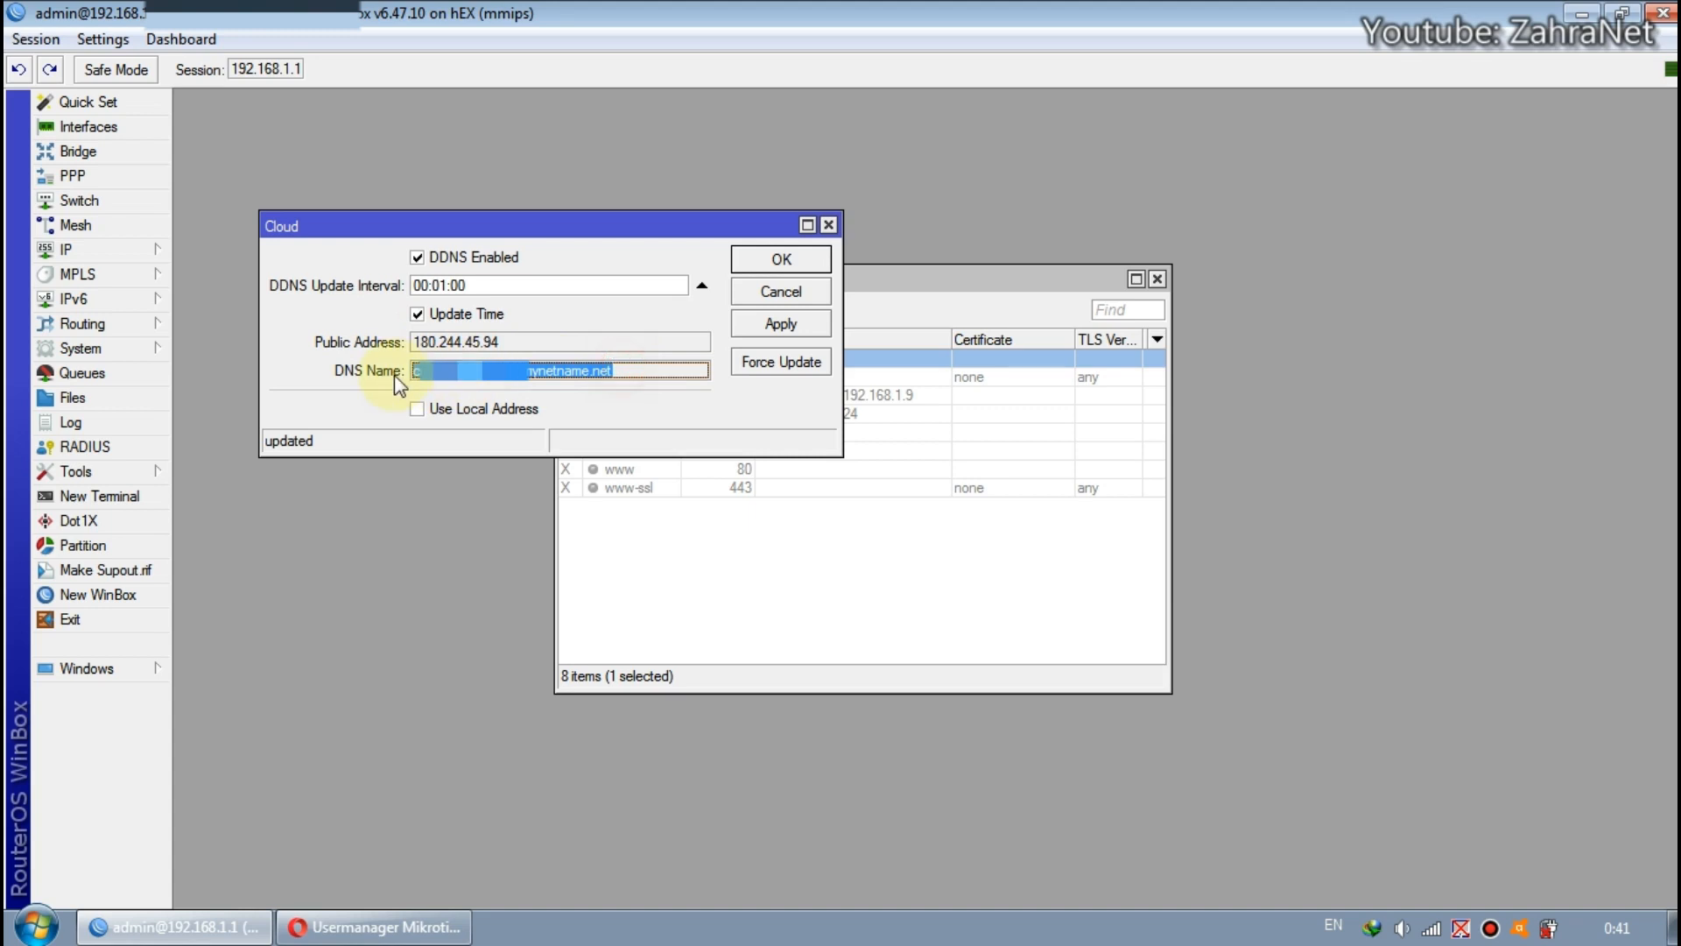
pyautogui.rightClick(429, 383)
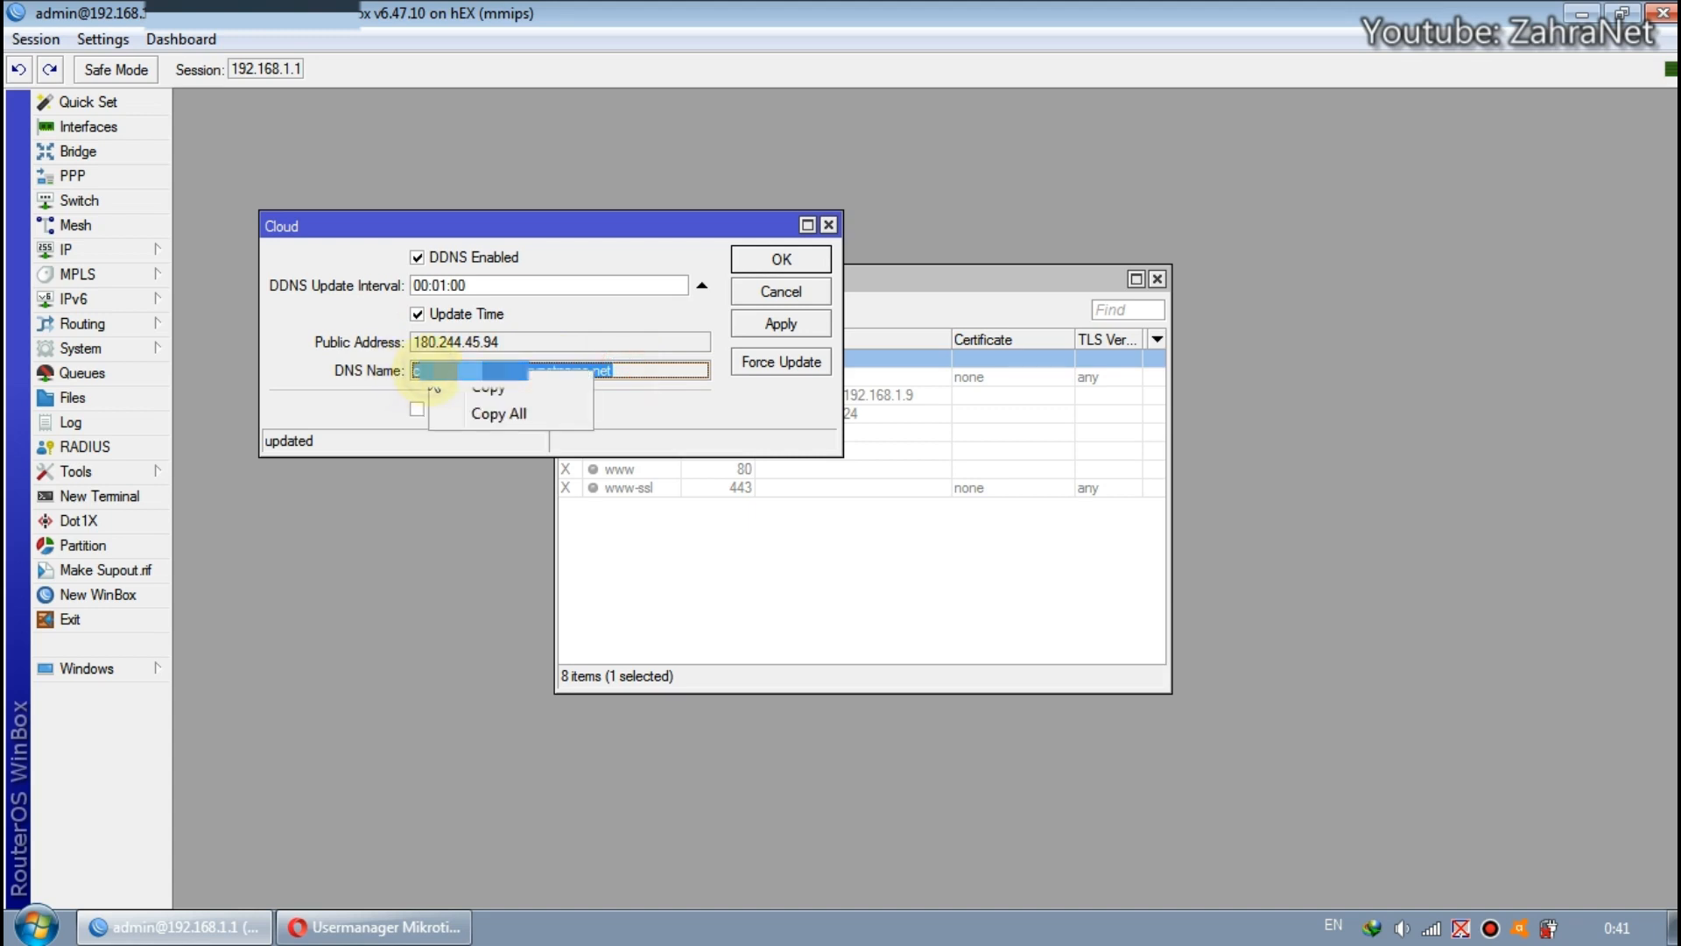
pyautogui.click(486, 396)
# Return to the browser and replace the IP address 1 entry with the copied mynetname.net DNS name.
pyautogui.click(349, 933)
pyautogui.moveTo(829, 535); pyautogui.dragTo(528, 541)
pyautogui.rightClick(747, 540)
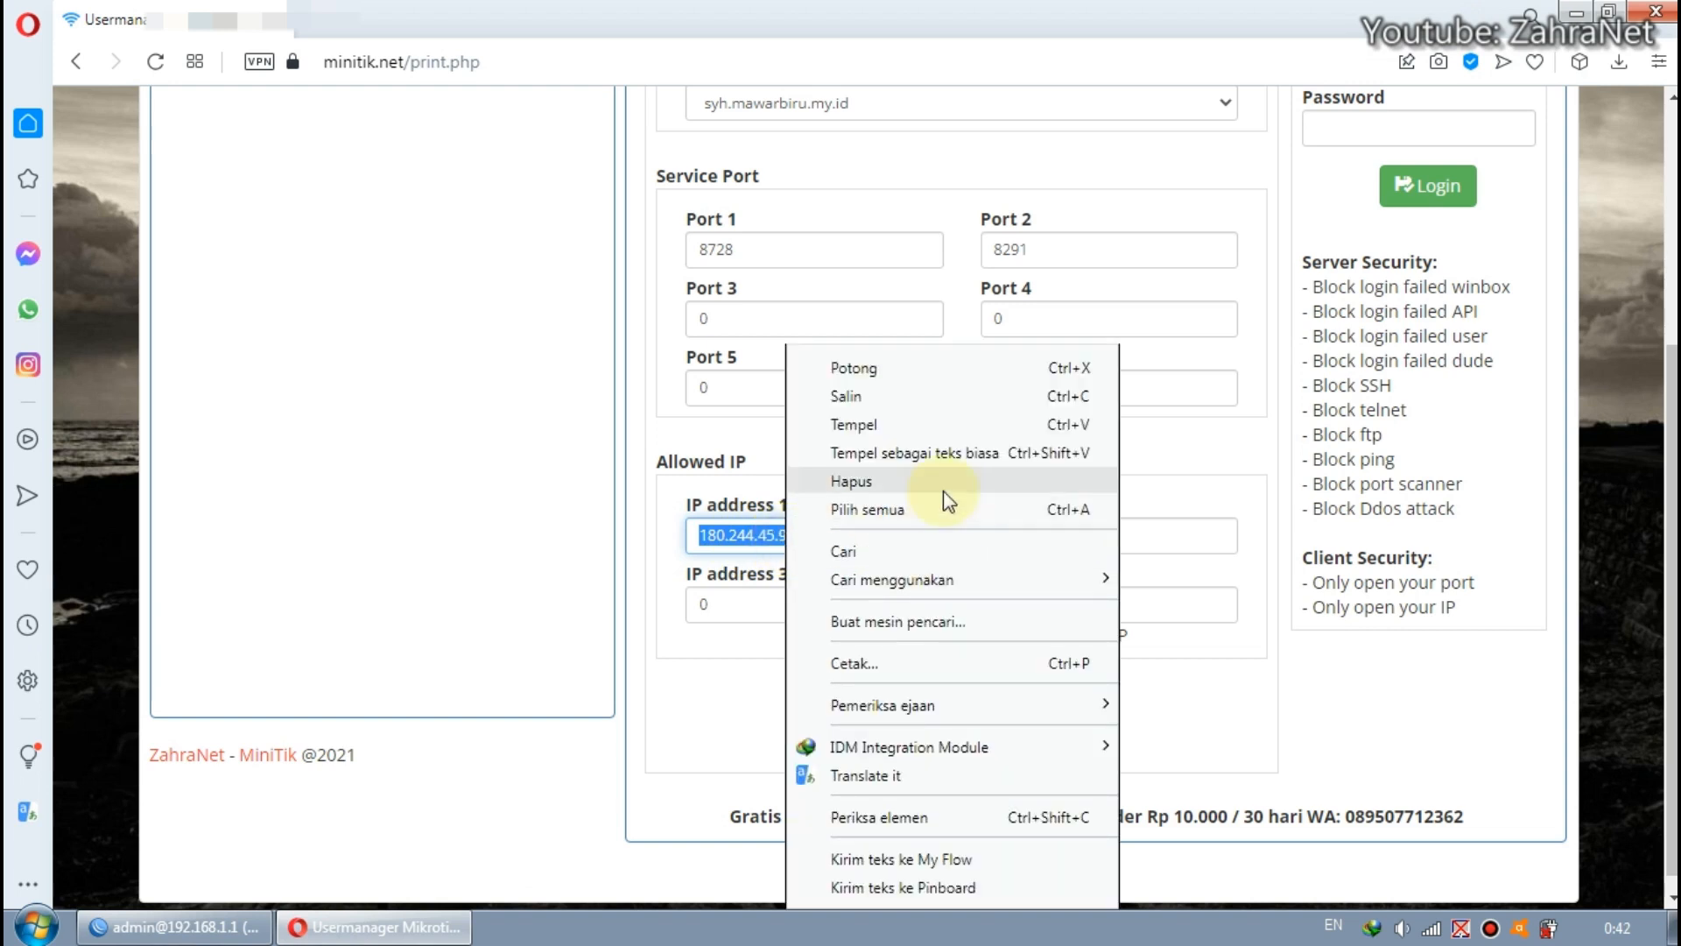
pyautogui.click(908, 424)
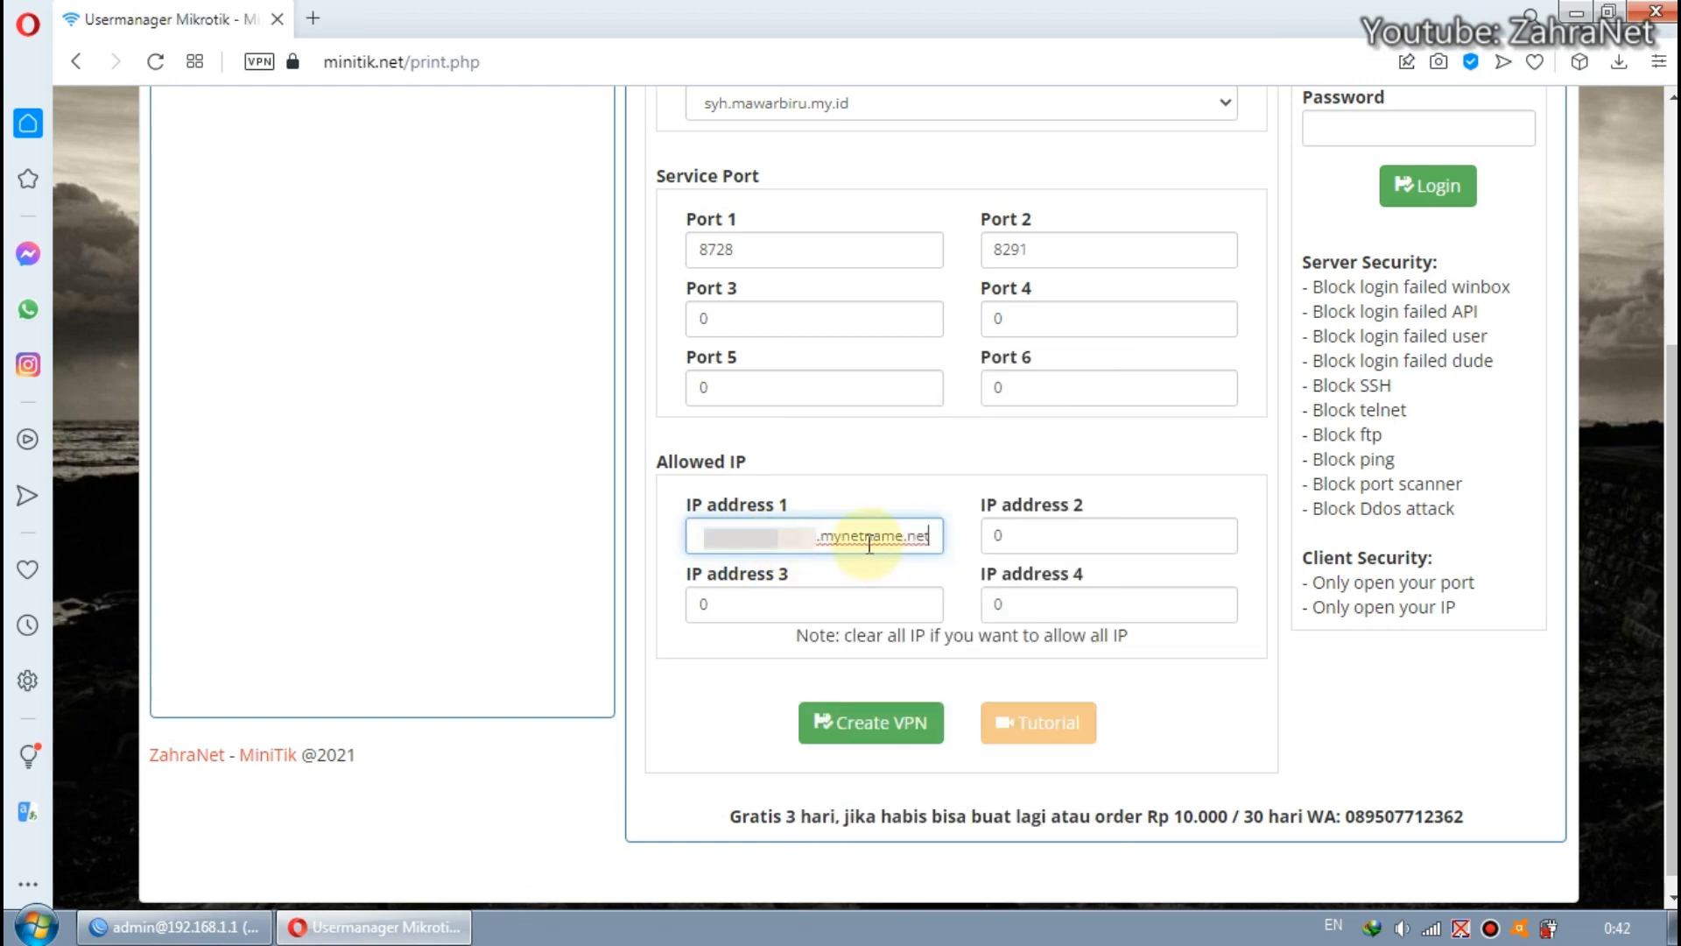
# Set IP address 2 in the Allowed IP section to minitik.net.
pyautogui.click(1023, 543)
pyautogui.moveTo(1026, 546); pyautogui.dragTo(1000, 536)
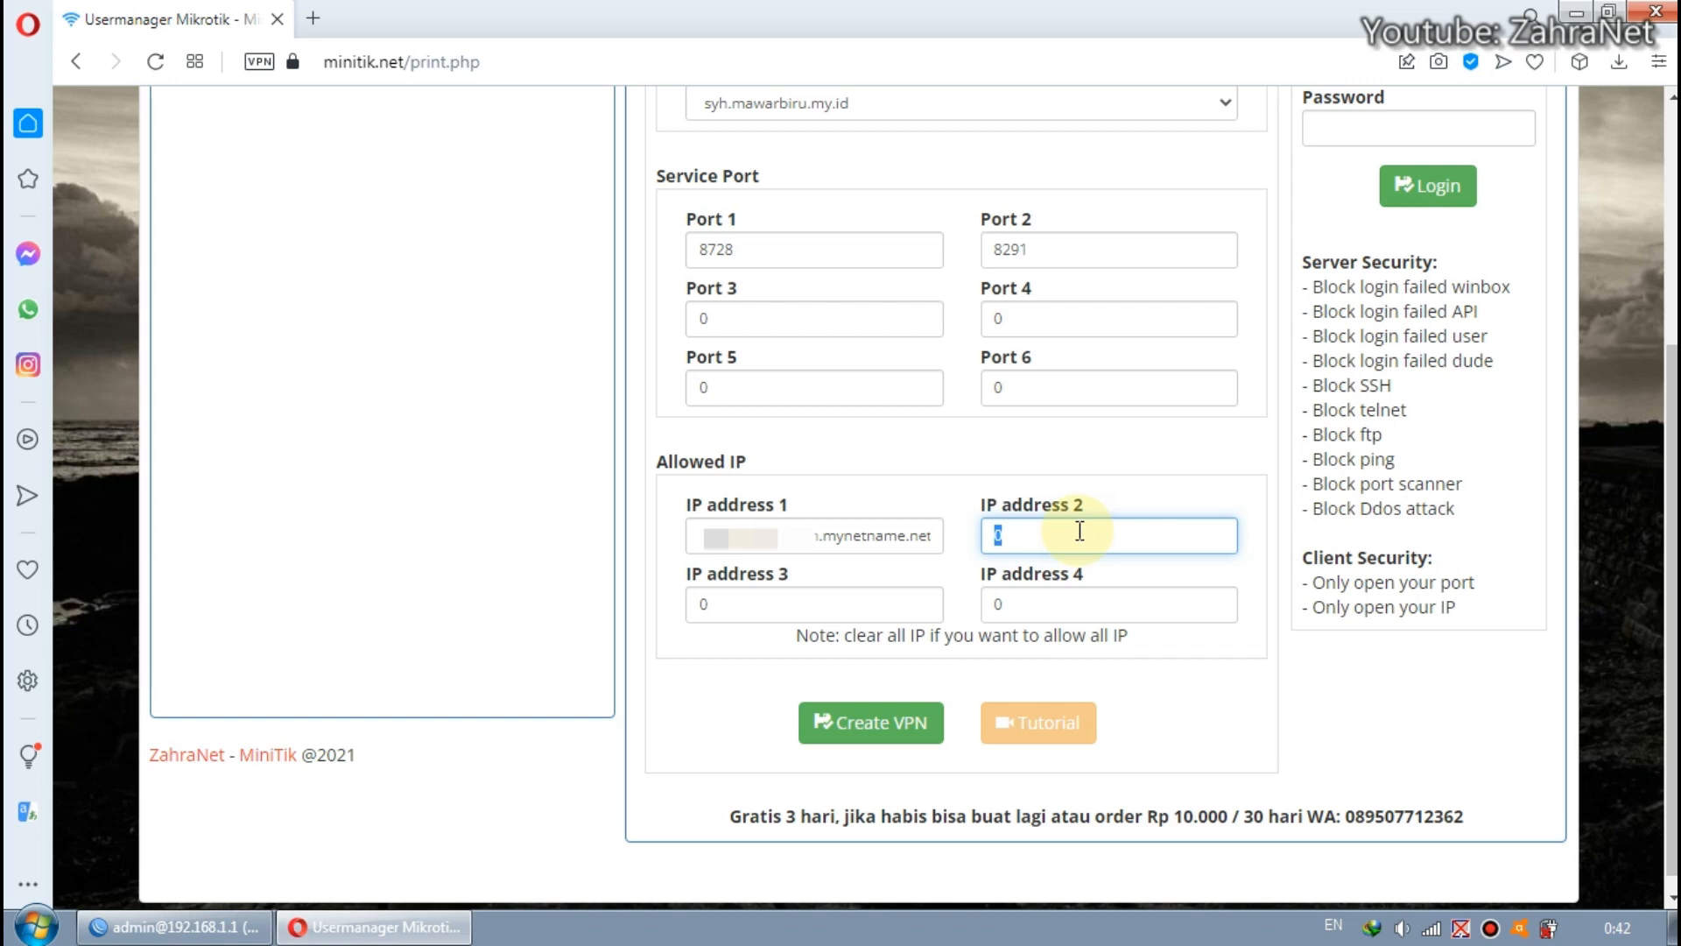
pyautogui.write('minitik.net')
# Review the entries in IP address 1 and IP address 2 of the VPN form.
pyautogui.moveTo(1105, 533); pyautogui.dragTo(982, 532)
pyautogui.click(1090, 536)
pyautogui.click(858, 535)
pyautogui.click(1042, 536)
pyautogui.click(823, 535)
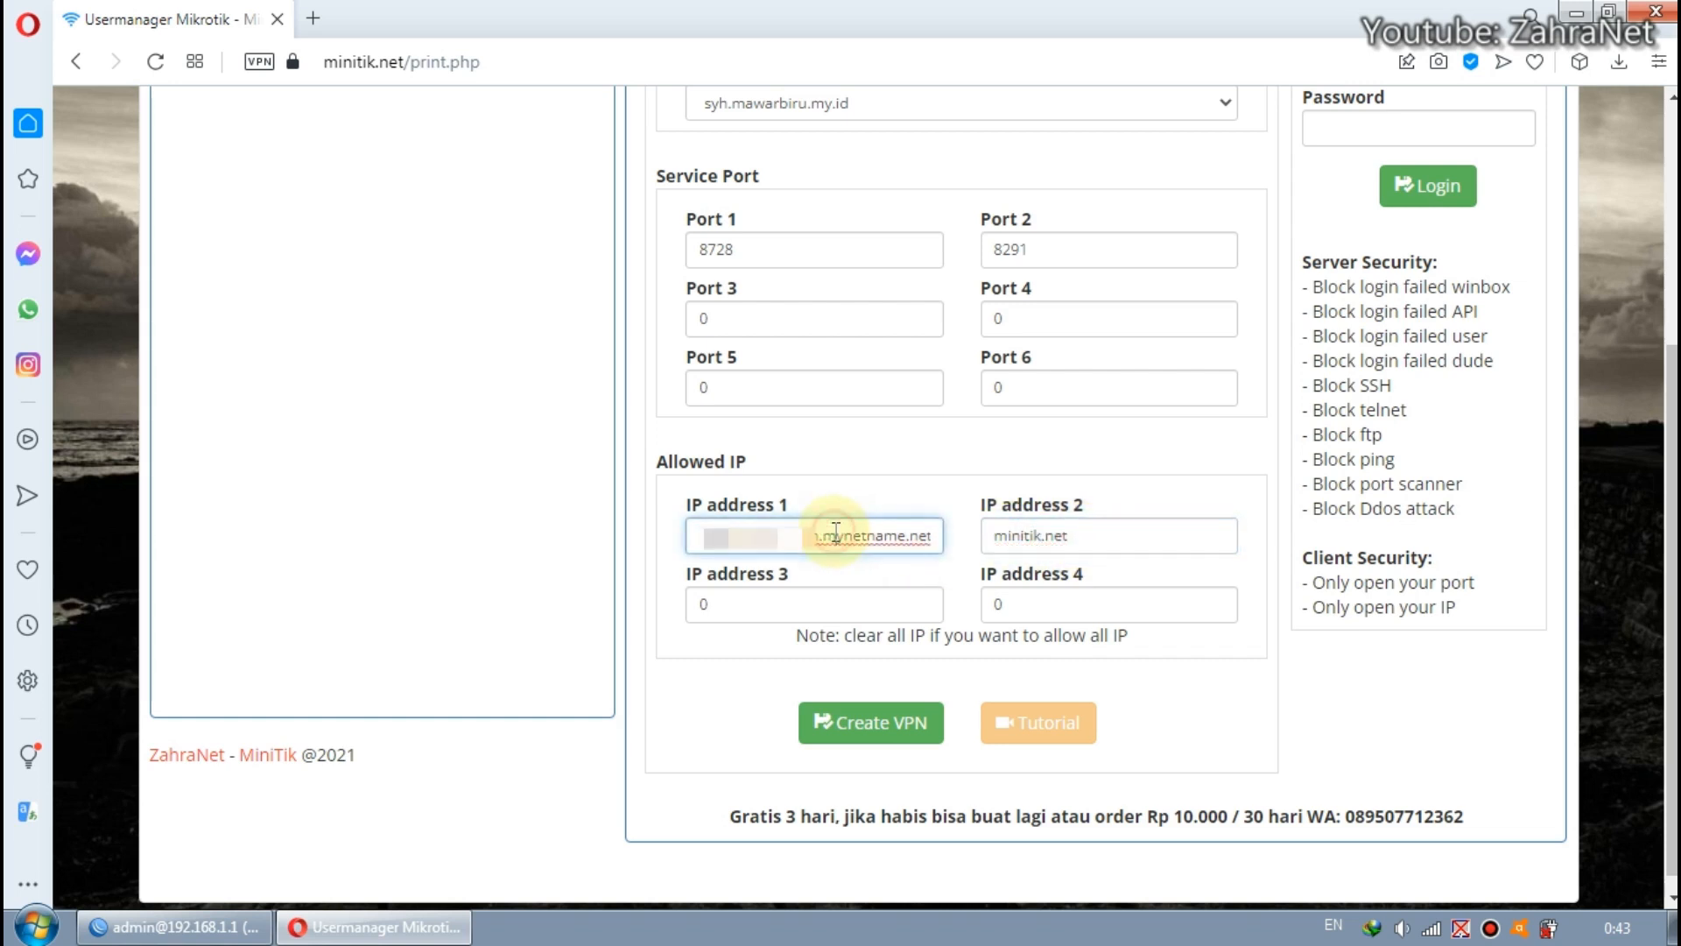
pyautogui.click(1106, 536)
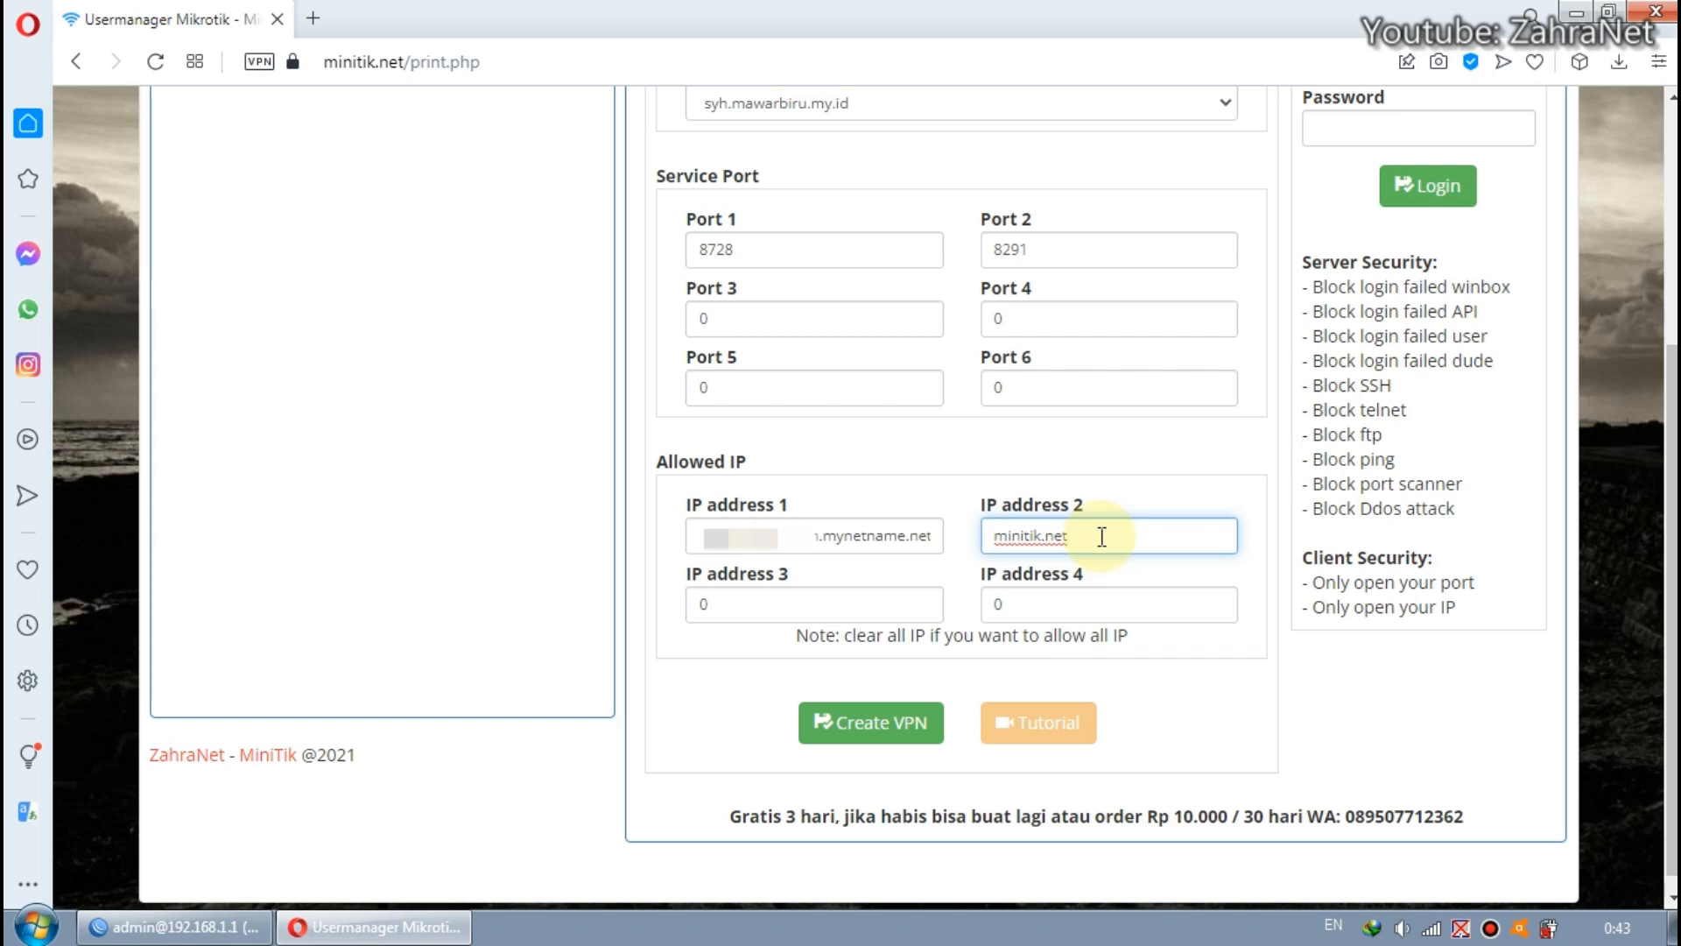
# Create the VPN account from the completed form and bring its status details and connection scripts into view.
pyautogui.click(1148, 654)
pyautogui.click(880, 725)
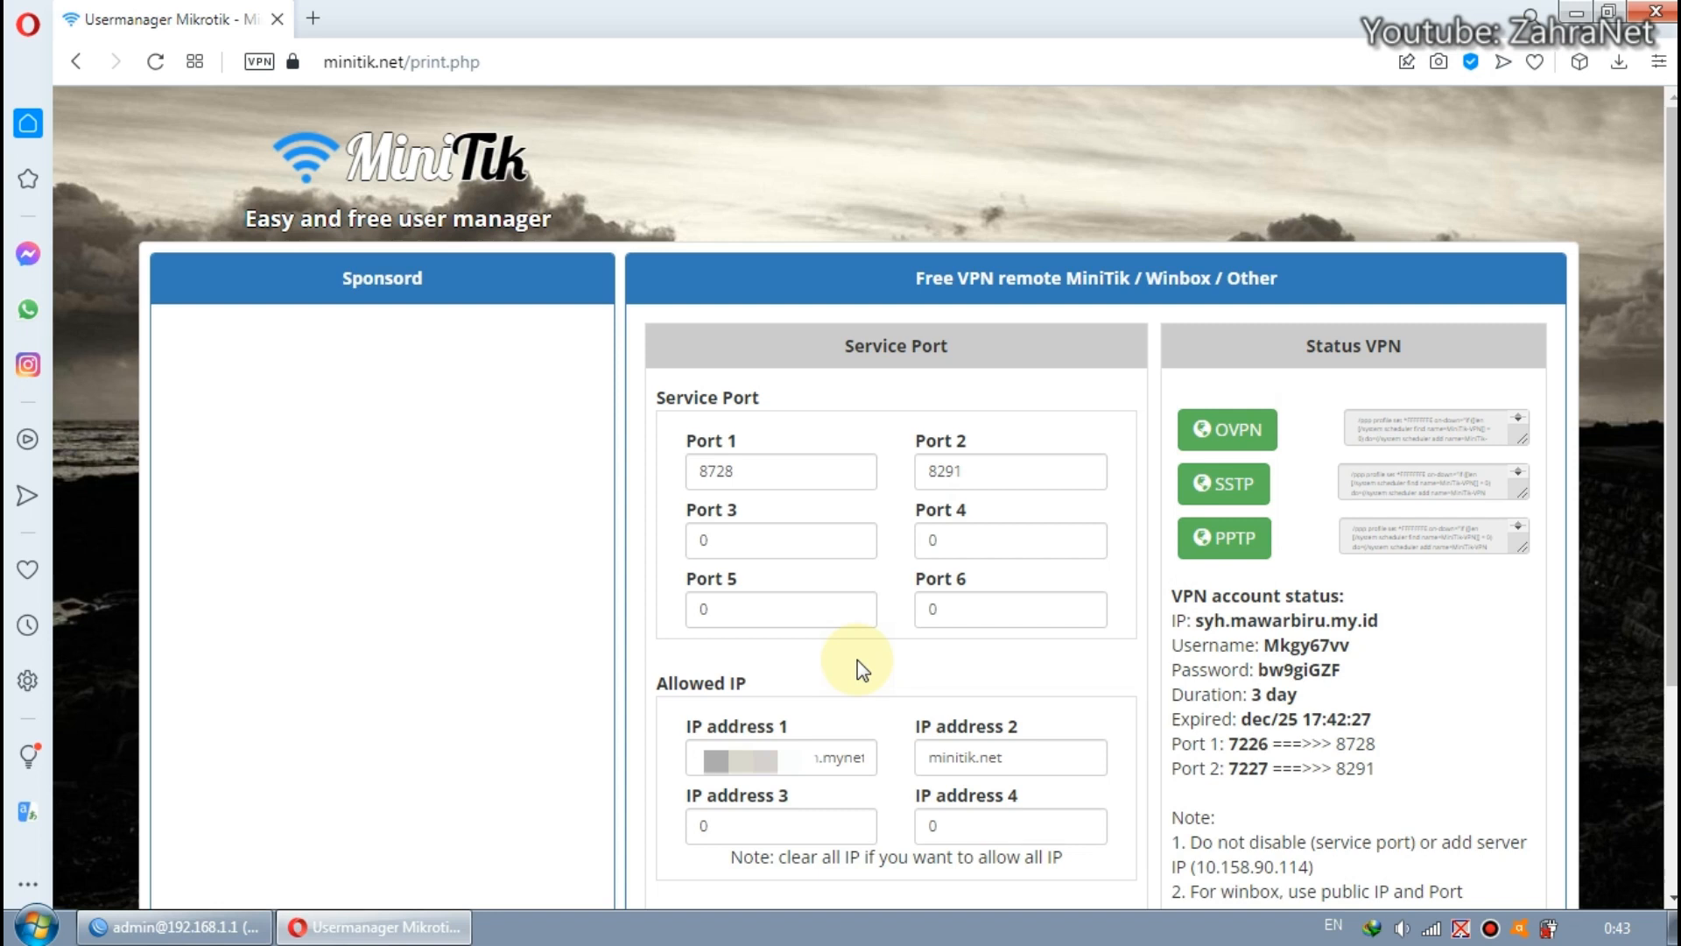
pyautogui.scroll(-1, 858, 659)
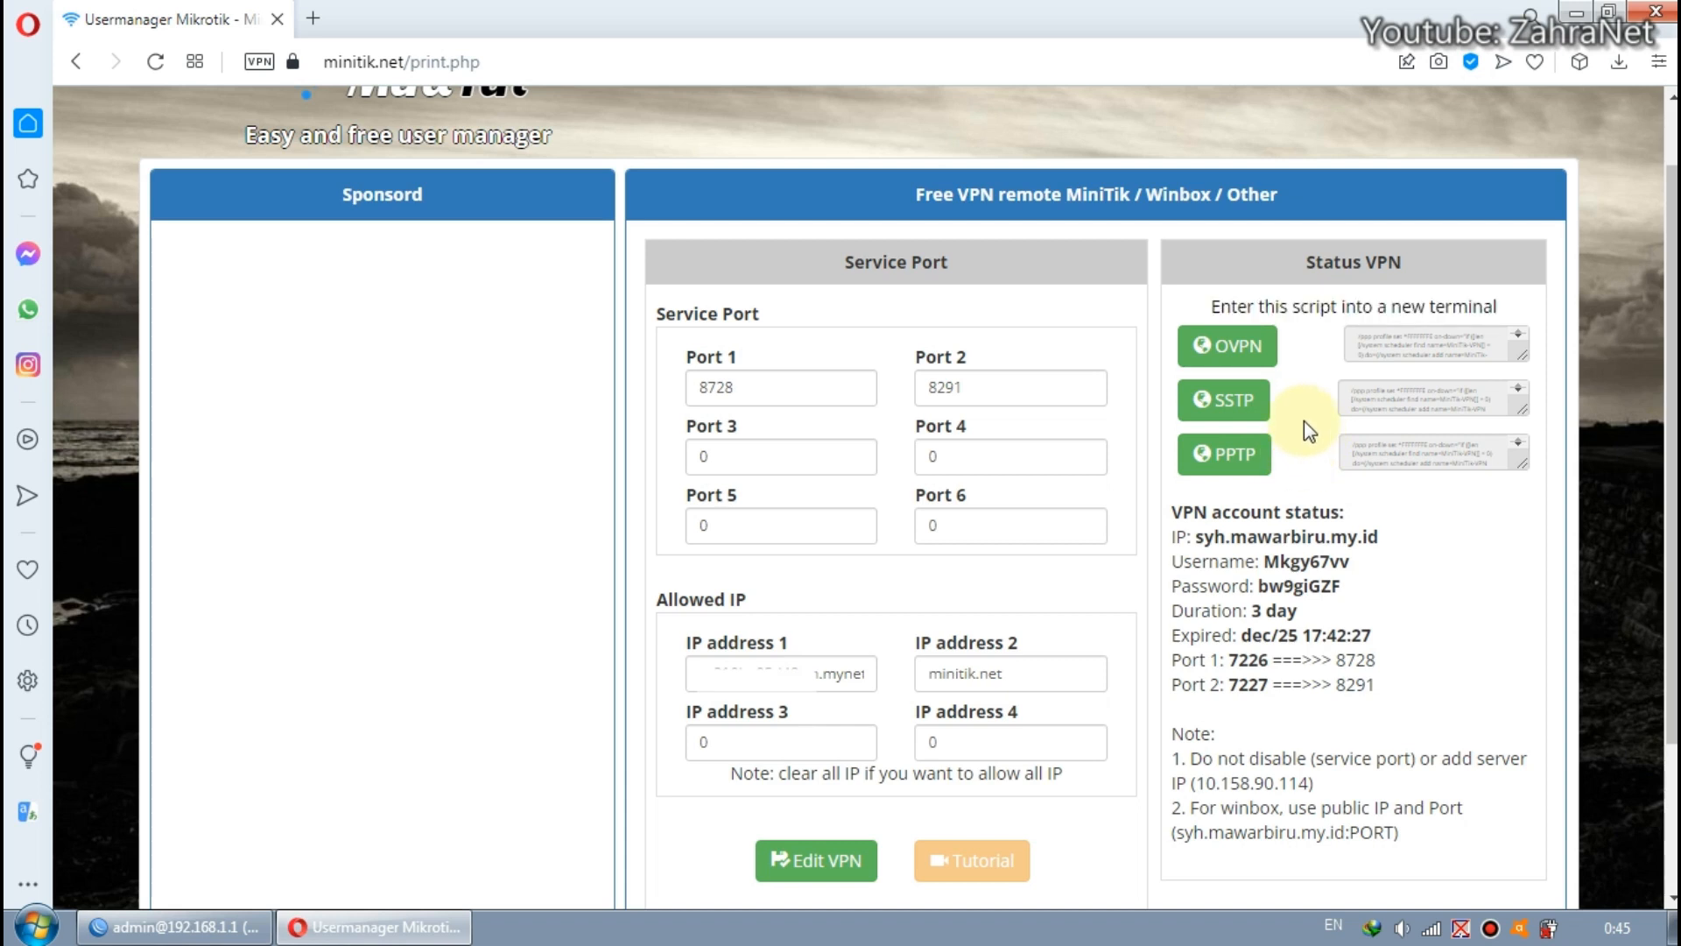
# Copy the OVPN script from the VPN status section and switch to WinBox.
pyautogui.click(1258, 355)
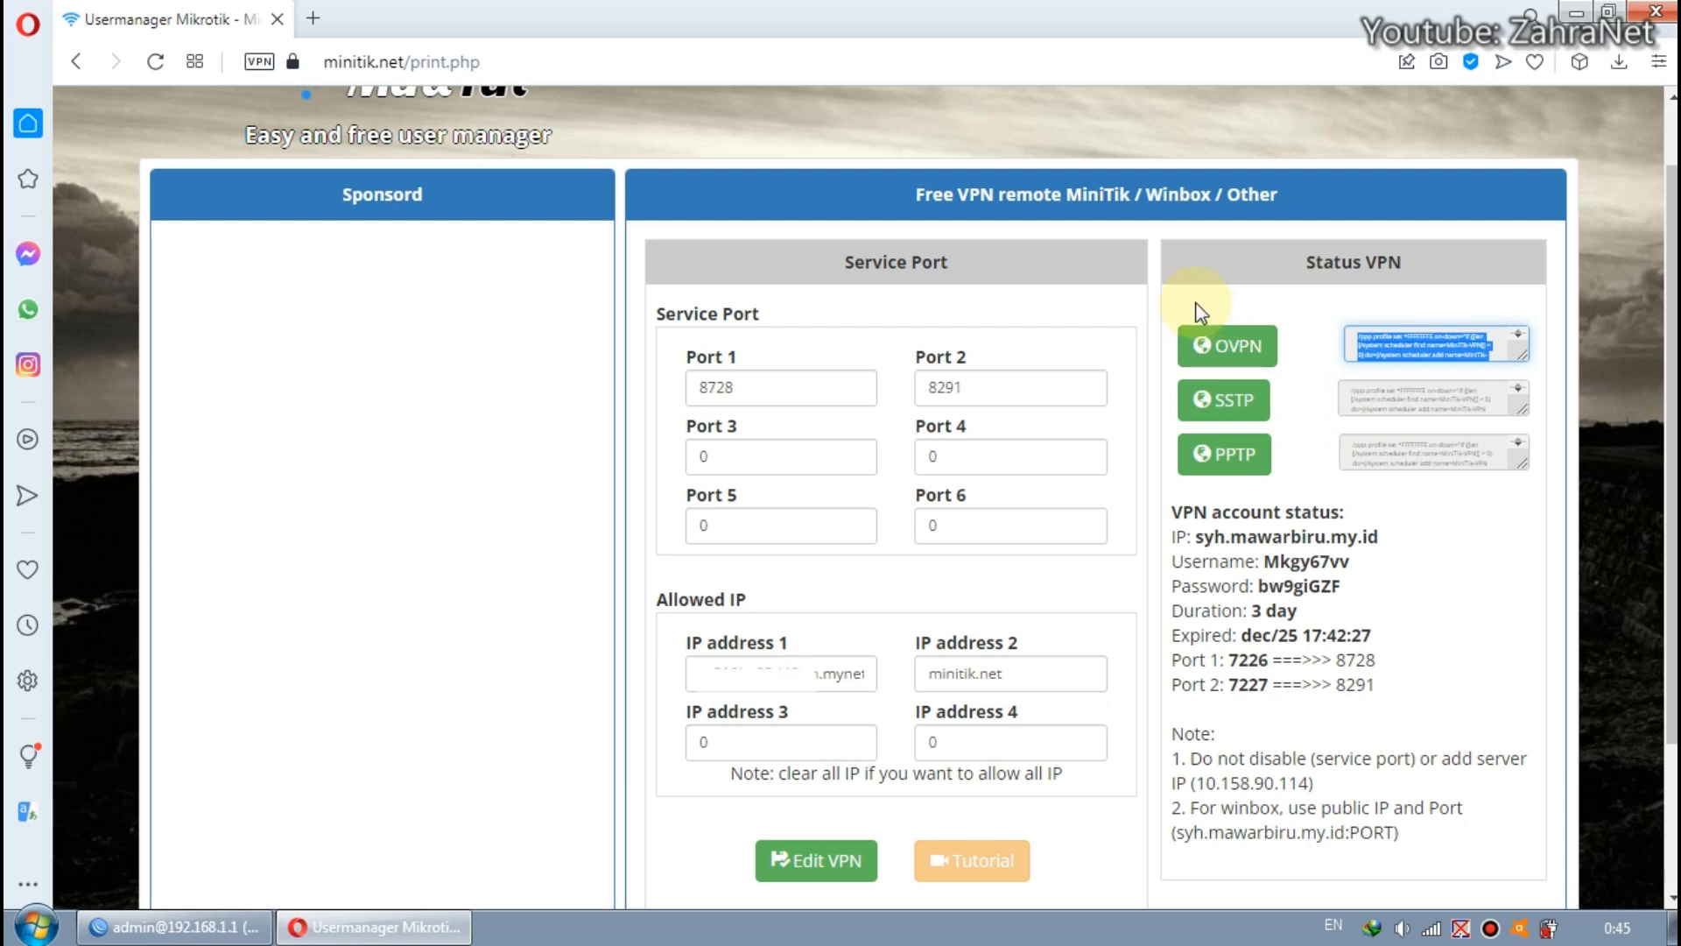
pyautogui.click(206, 925)
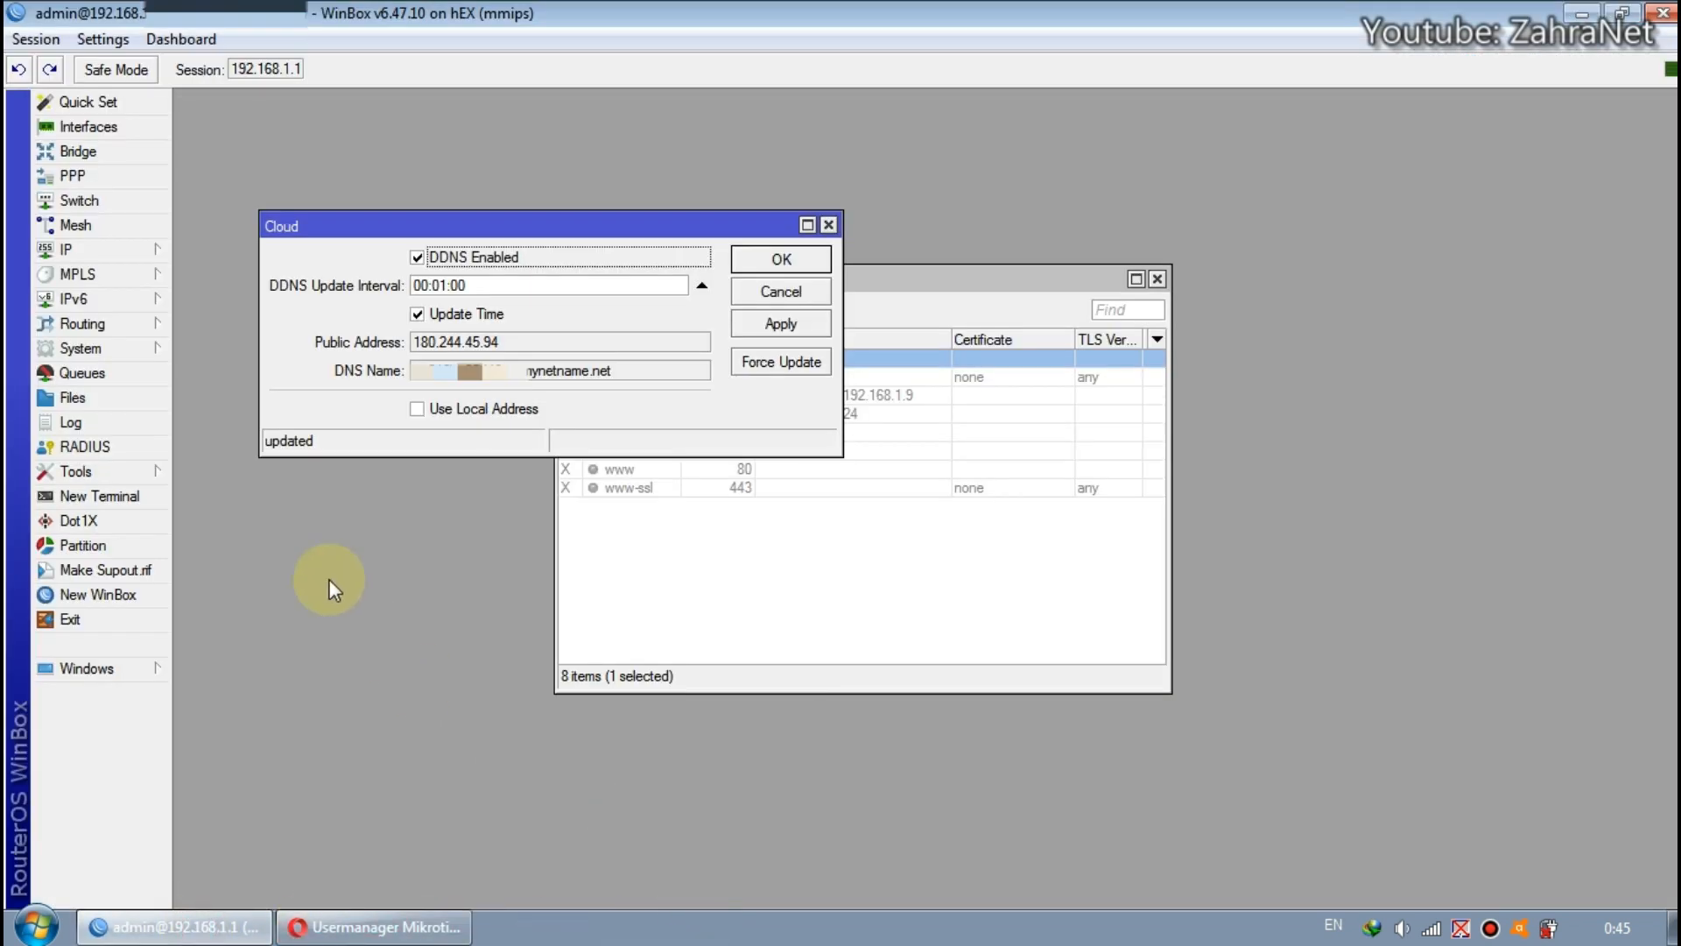
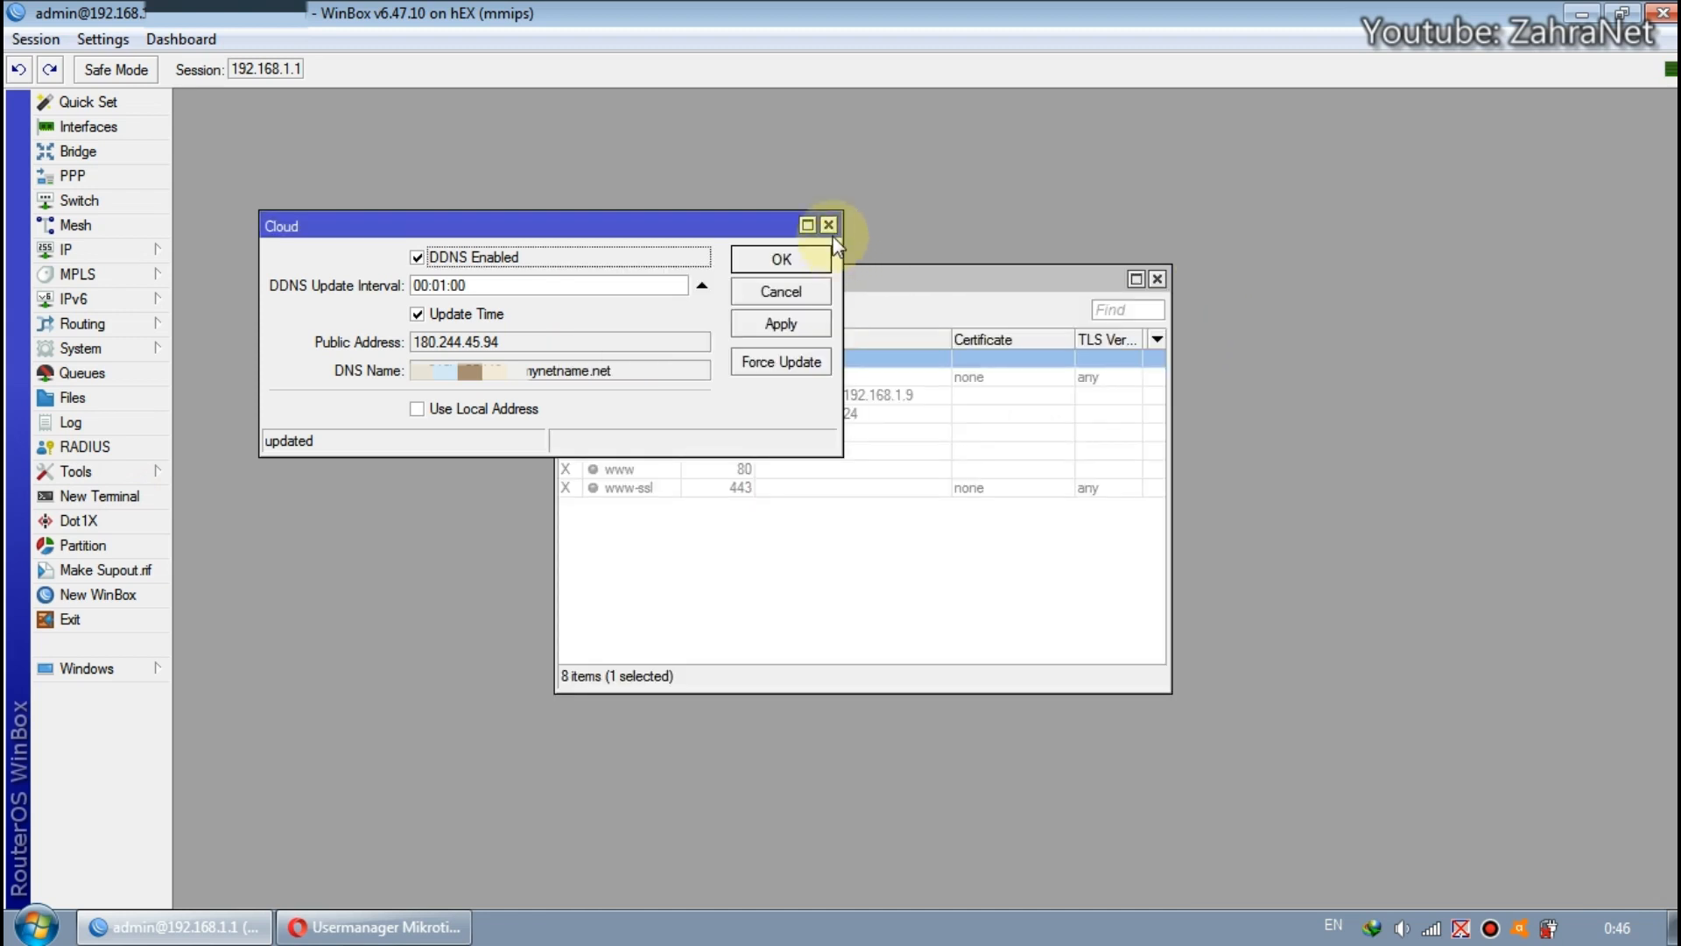
# Close the Cloud window, switch to the MiniTik VPN page in Opera and check the account's IP address in the VPN status.
pyautogui.click(828, 226)
pyautogui.click(390, 925)
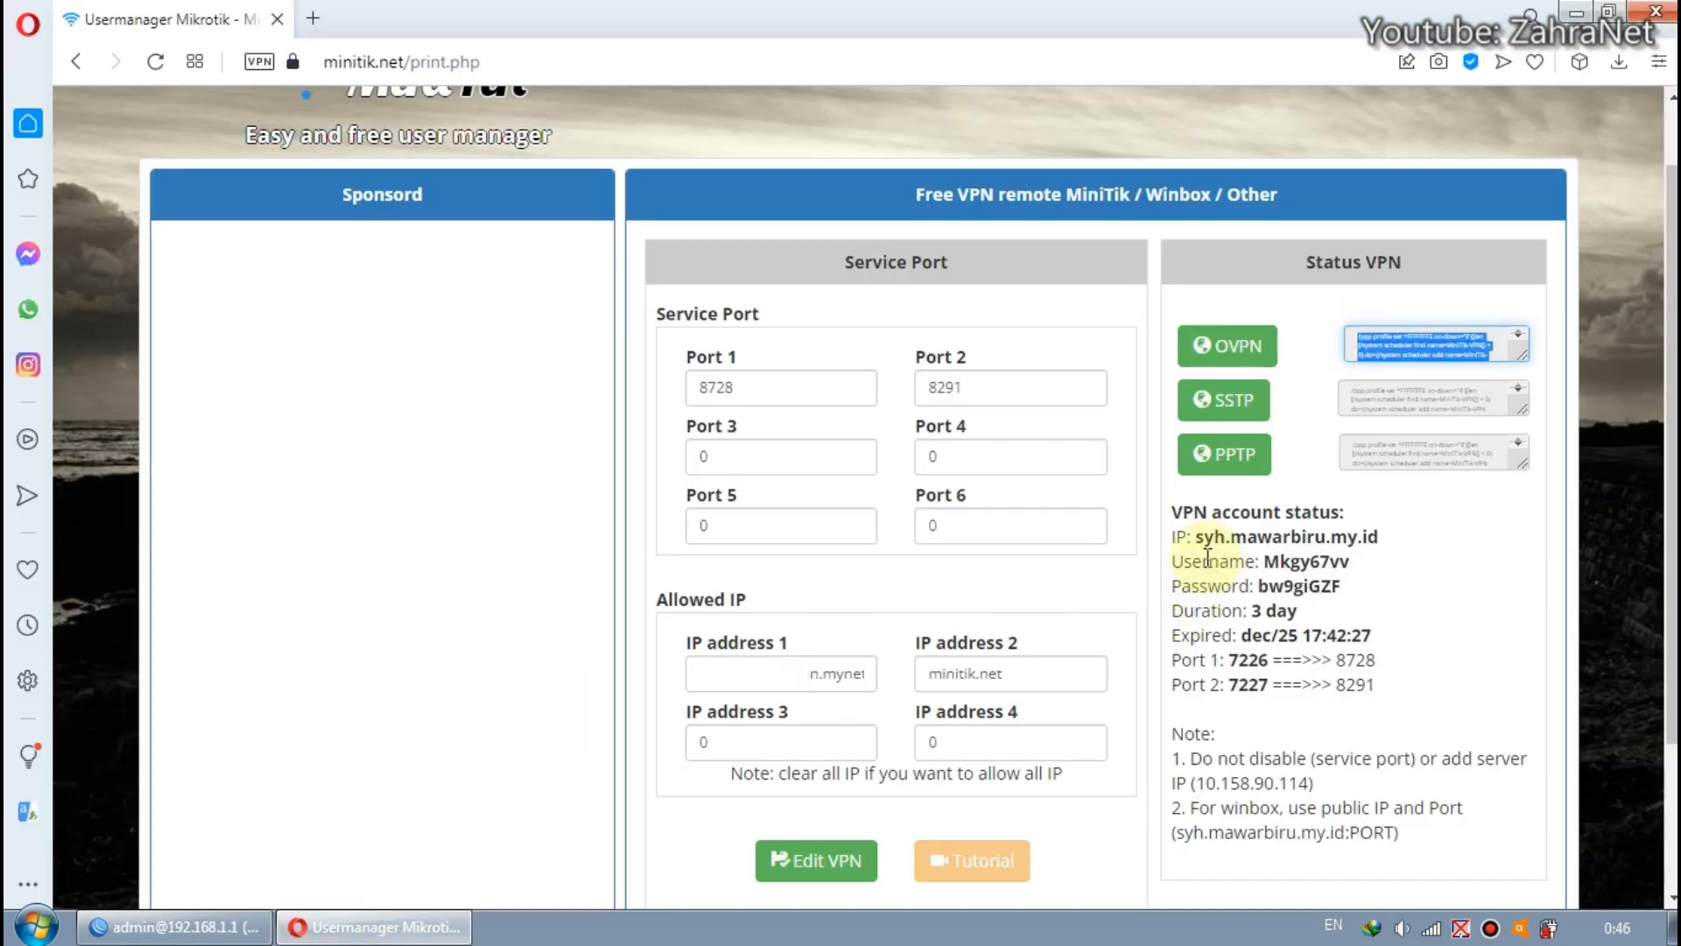
pyautogui.scroll(-1, 1210, 565)
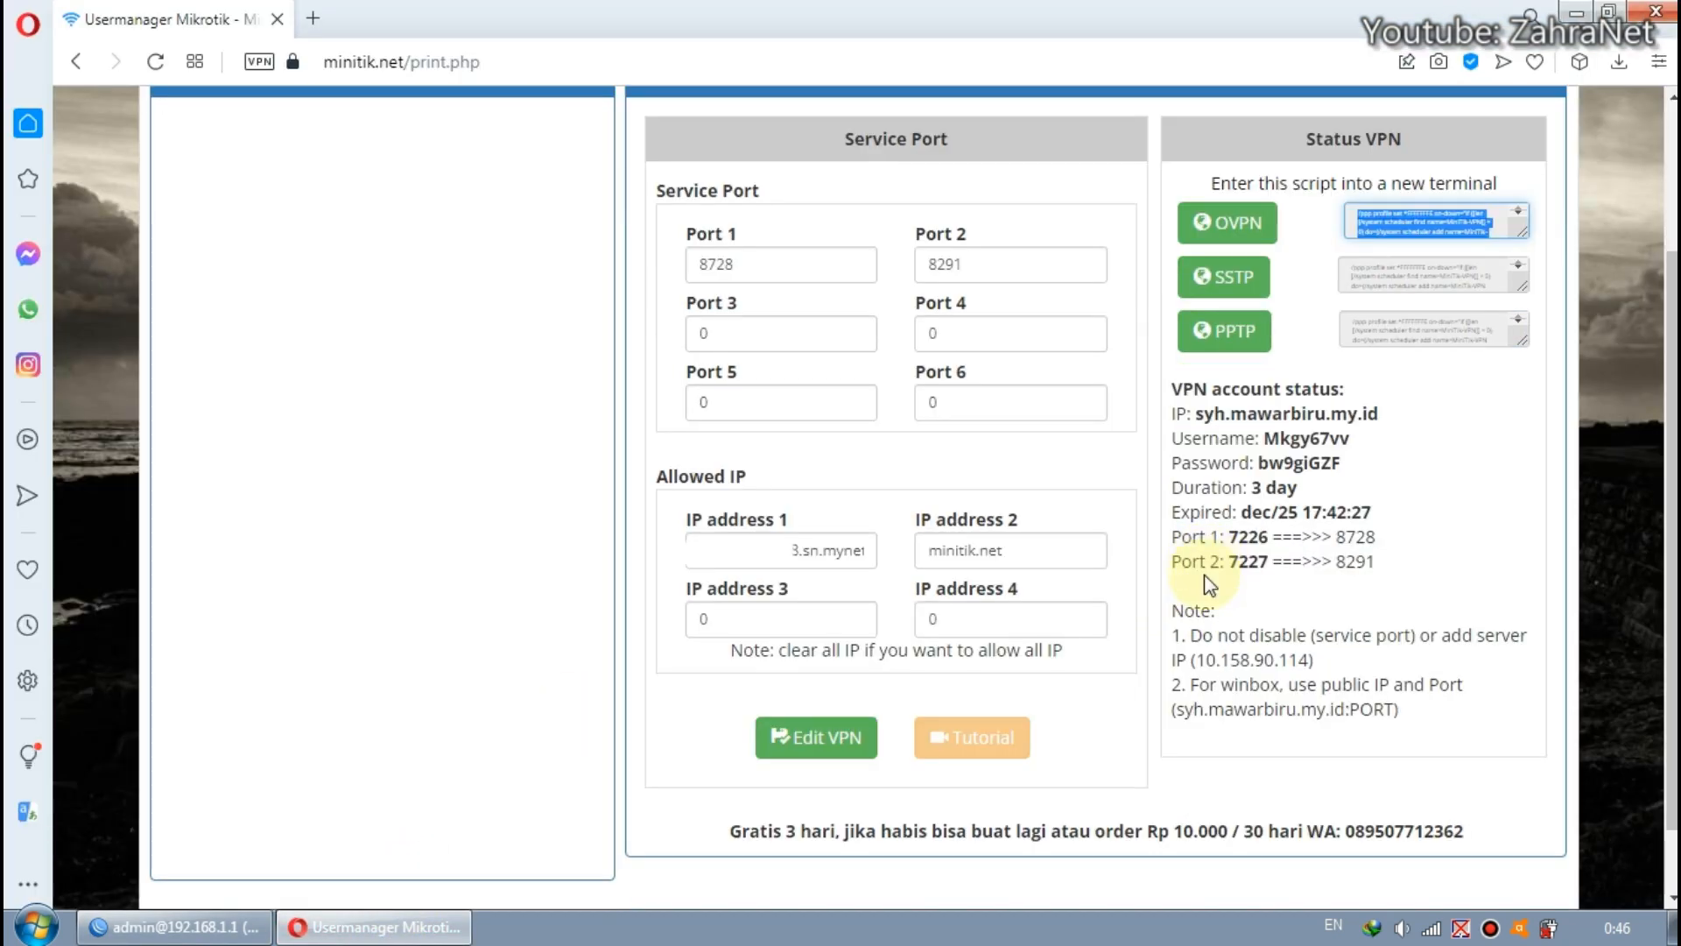
pyautogui.scroll(1, 1207, 569)
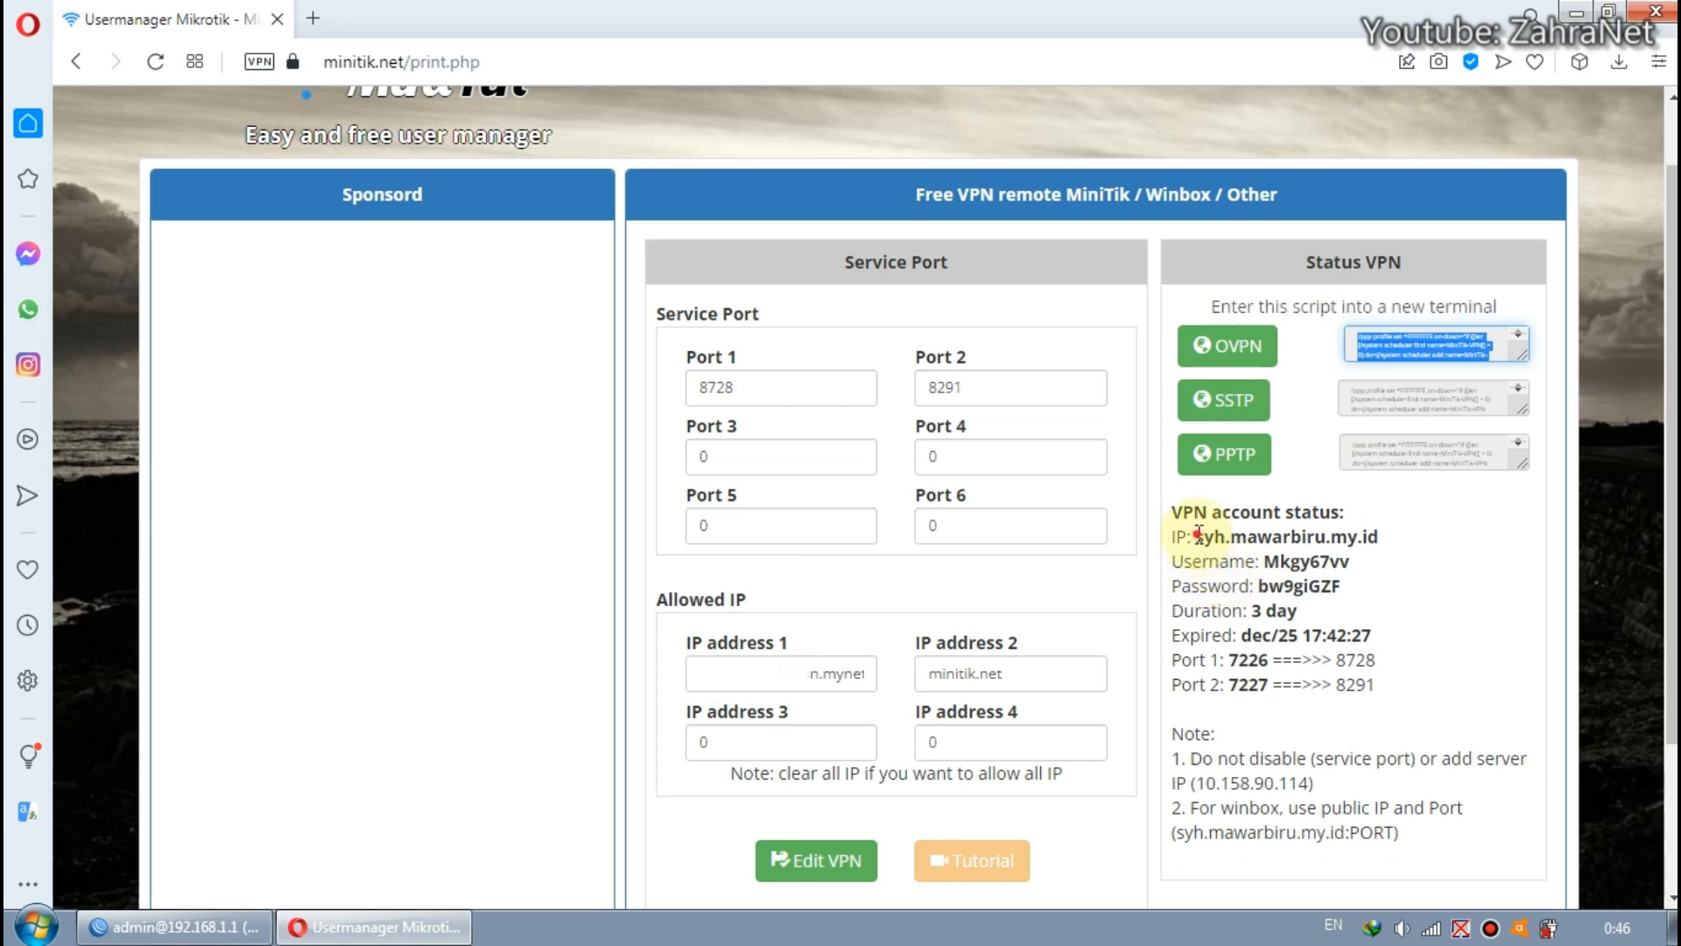
pyautogui.moveTo(1199, 534); pyautogui.dragTo(1382, 538)
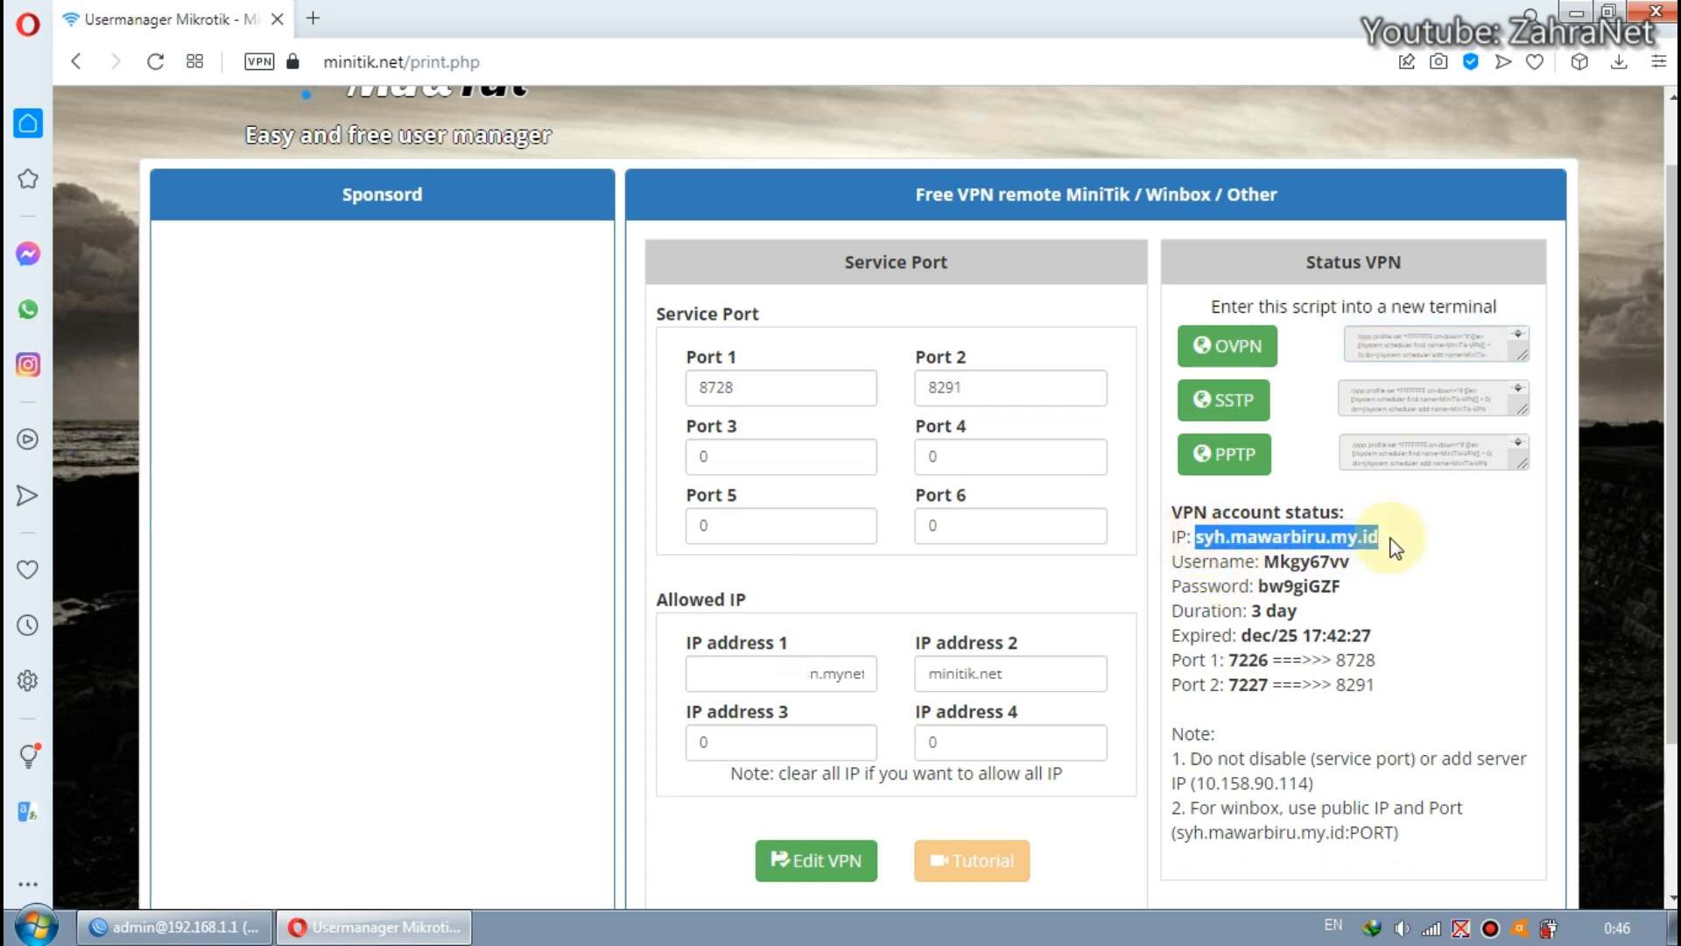
# Examine how Port 1 and Port 2 in the VPN account status map public ports to the router's API and WinBox ports.
pyautogui.moveTo(1270, 657); pyautogui.dragTo(1244, 656)
pyautogui.click(1258, 662)
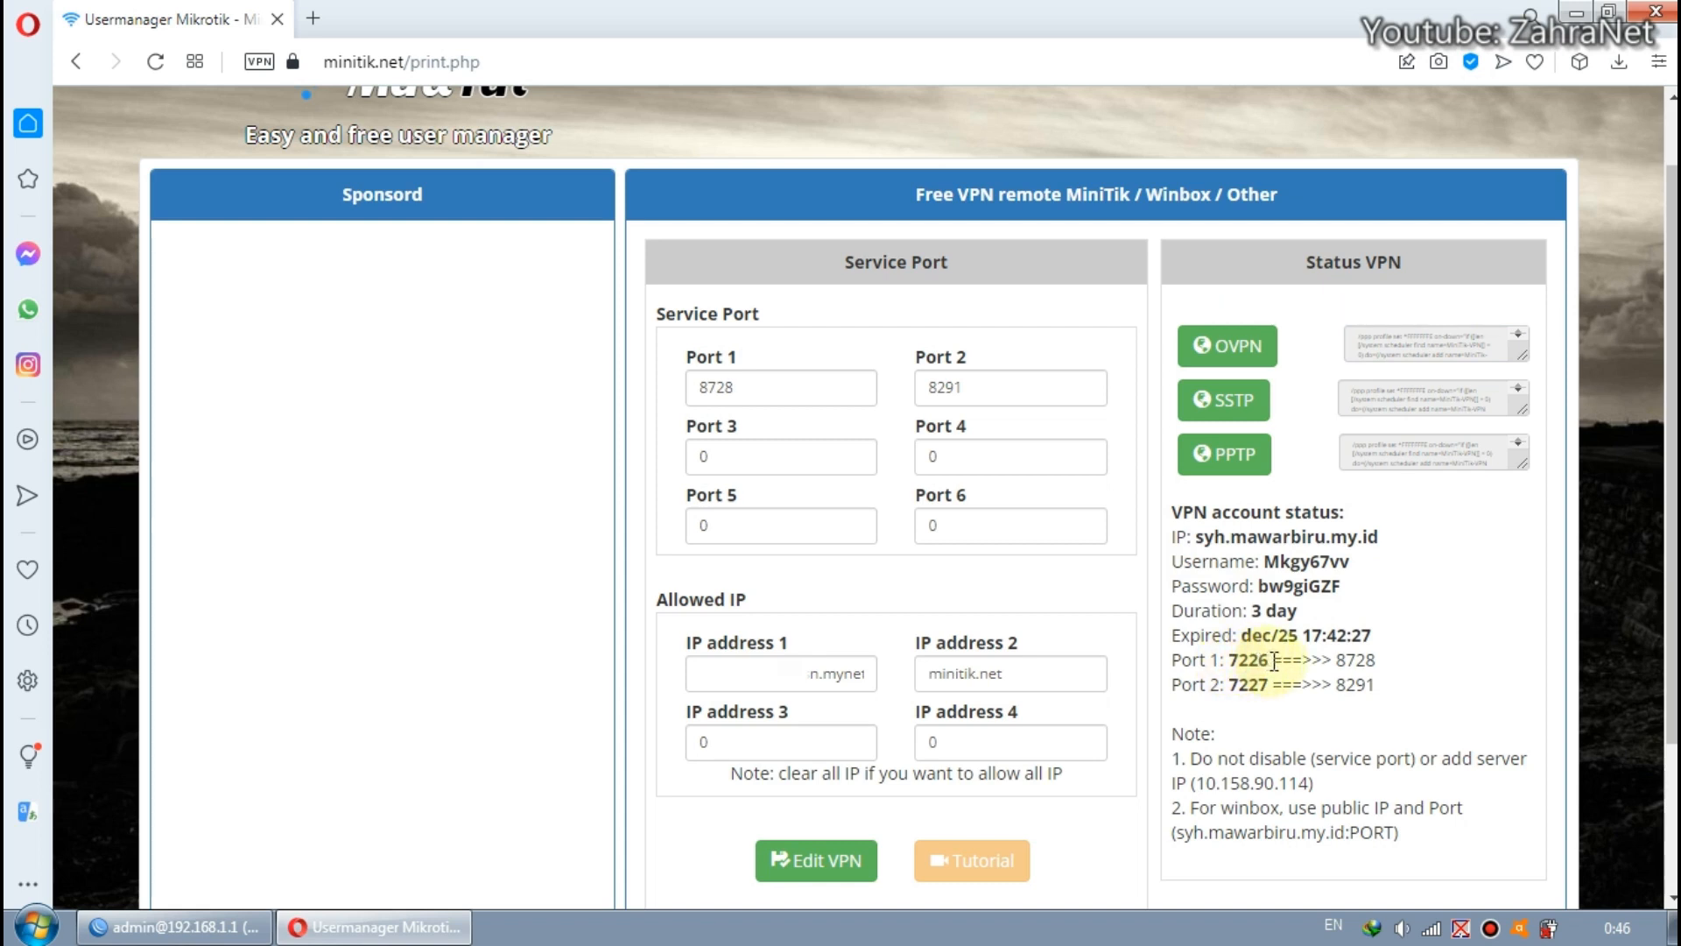
pyautogui.doubleClick(1337, 661)
pyautogui.doubleClick(1337, 661)
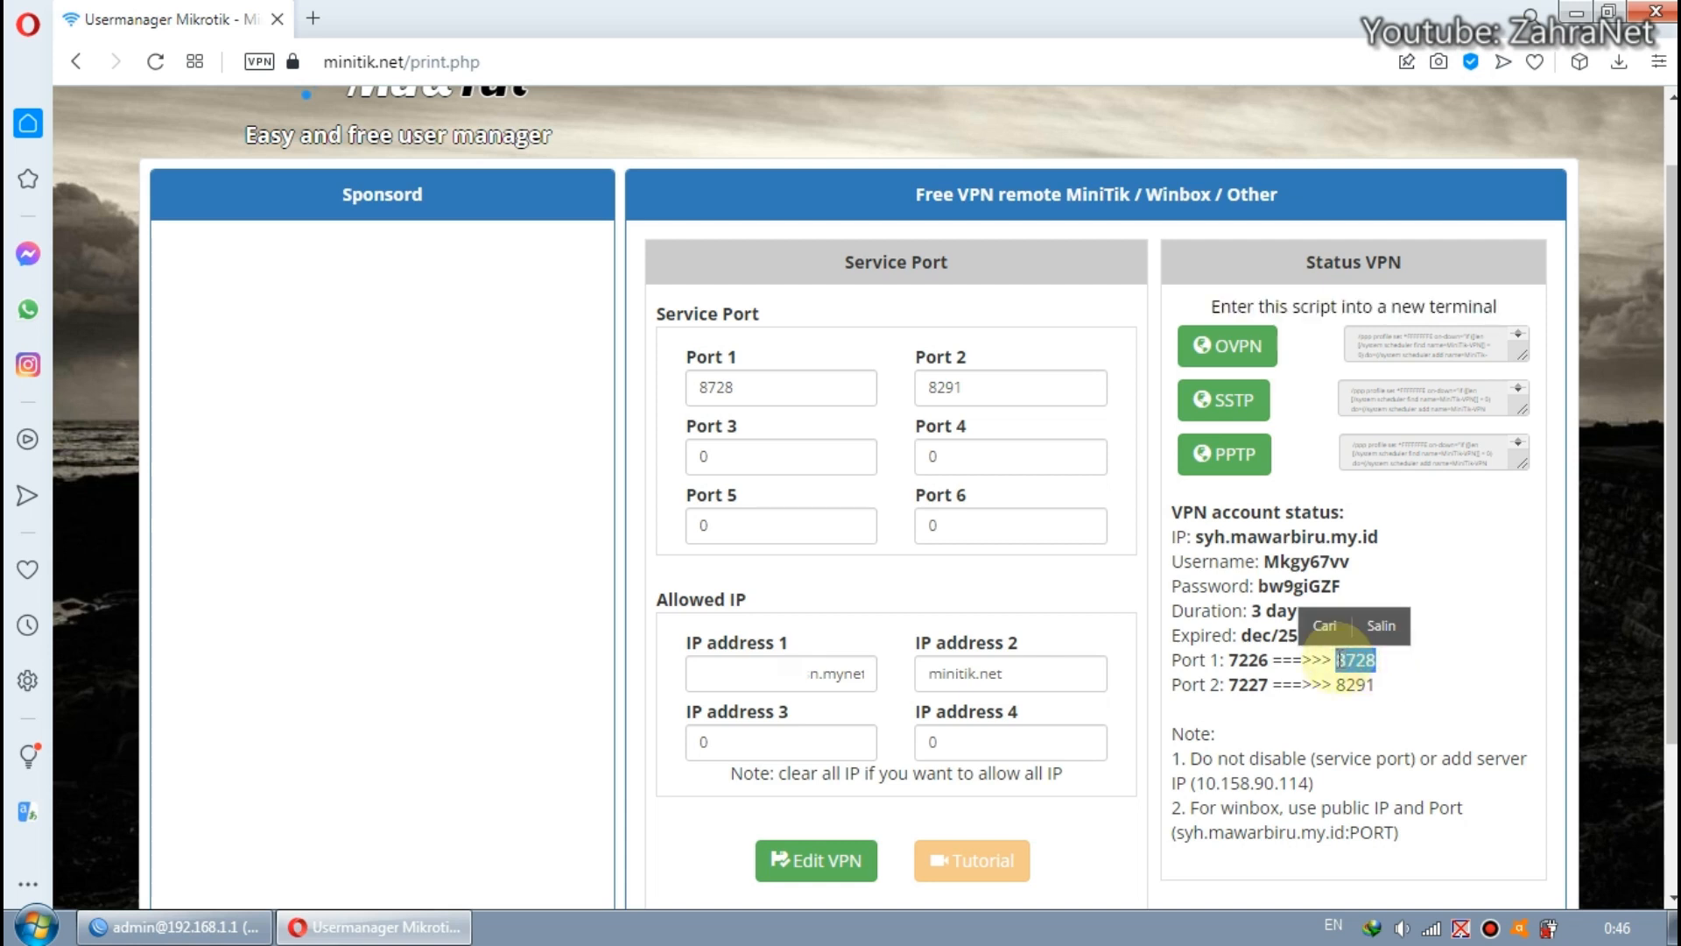
pyautogui.click(1342, 670)
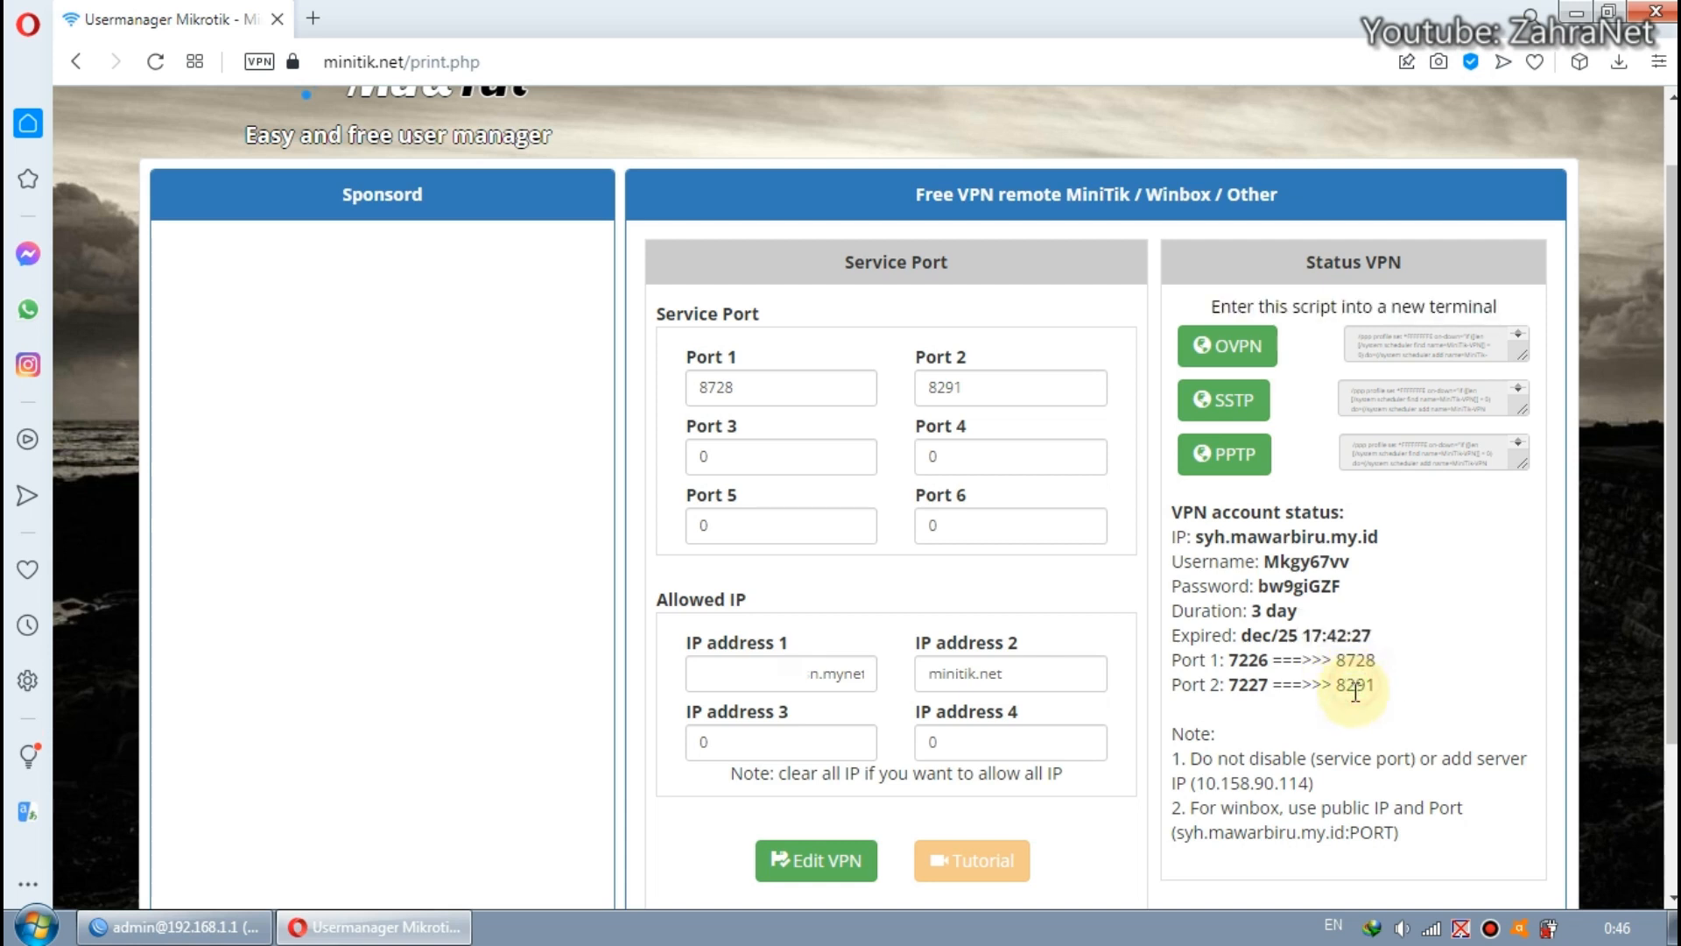
pyautogui.doubleClick(1271, 684)
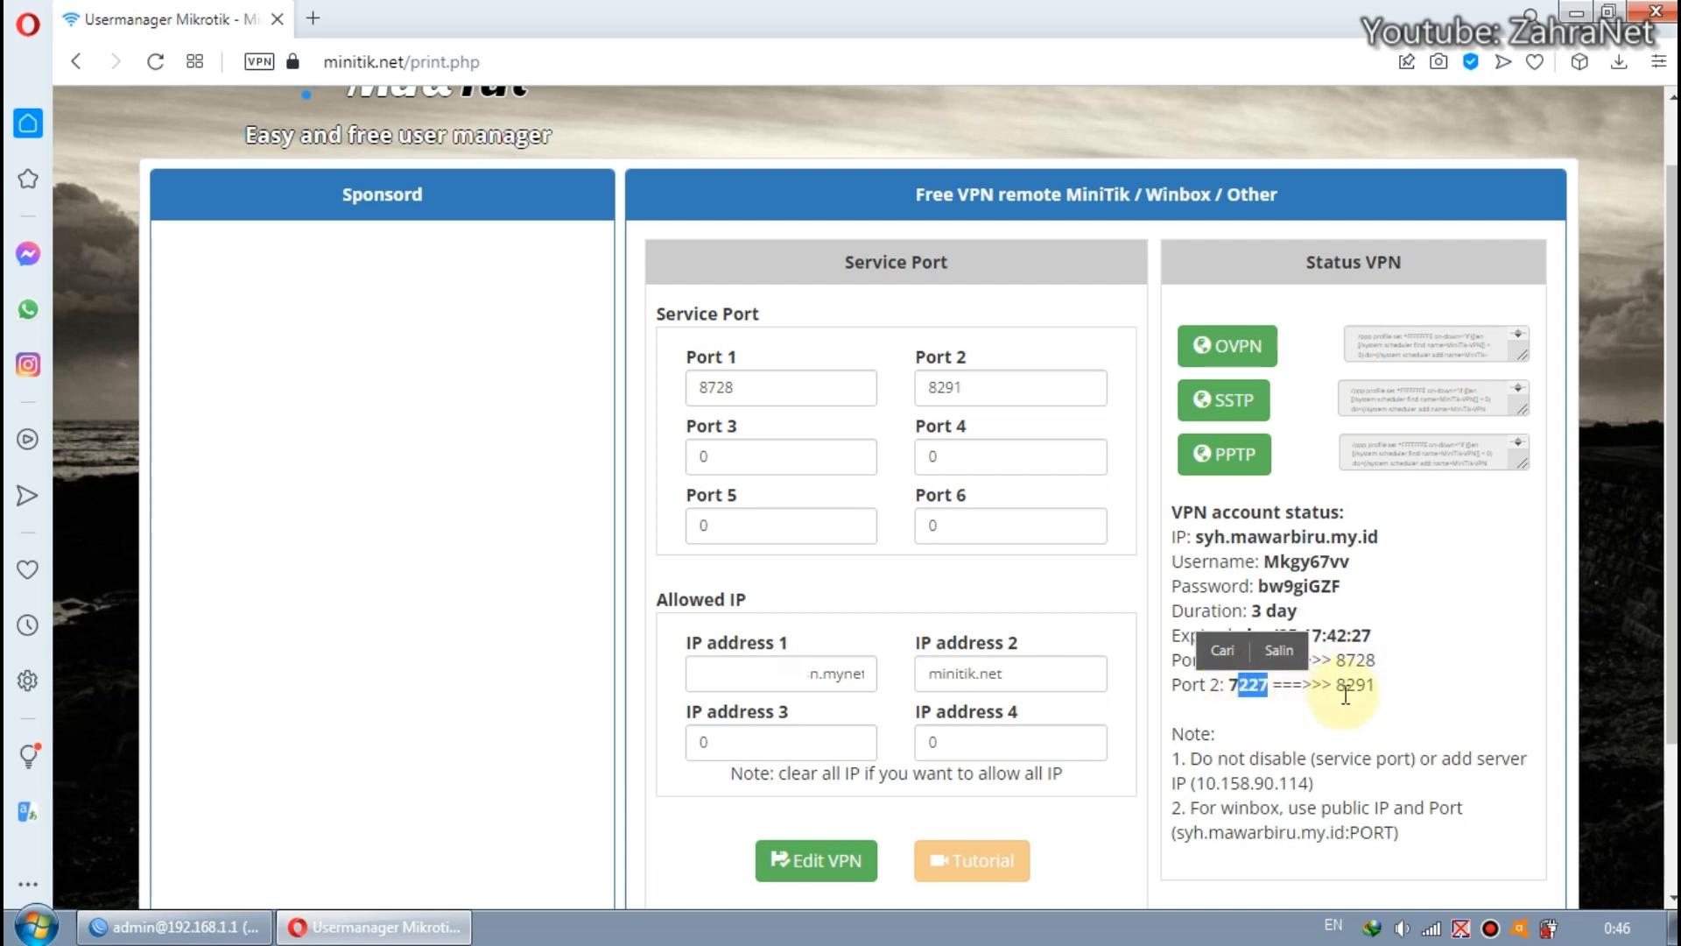
pyautogui.click(1283, 691)
pyautogui.doubleClick(1249, 685)
pyautogui.click(1251, 693)
pyautogui.moveTo(1335, 684); pyautogui.dragTo(1363, 682)
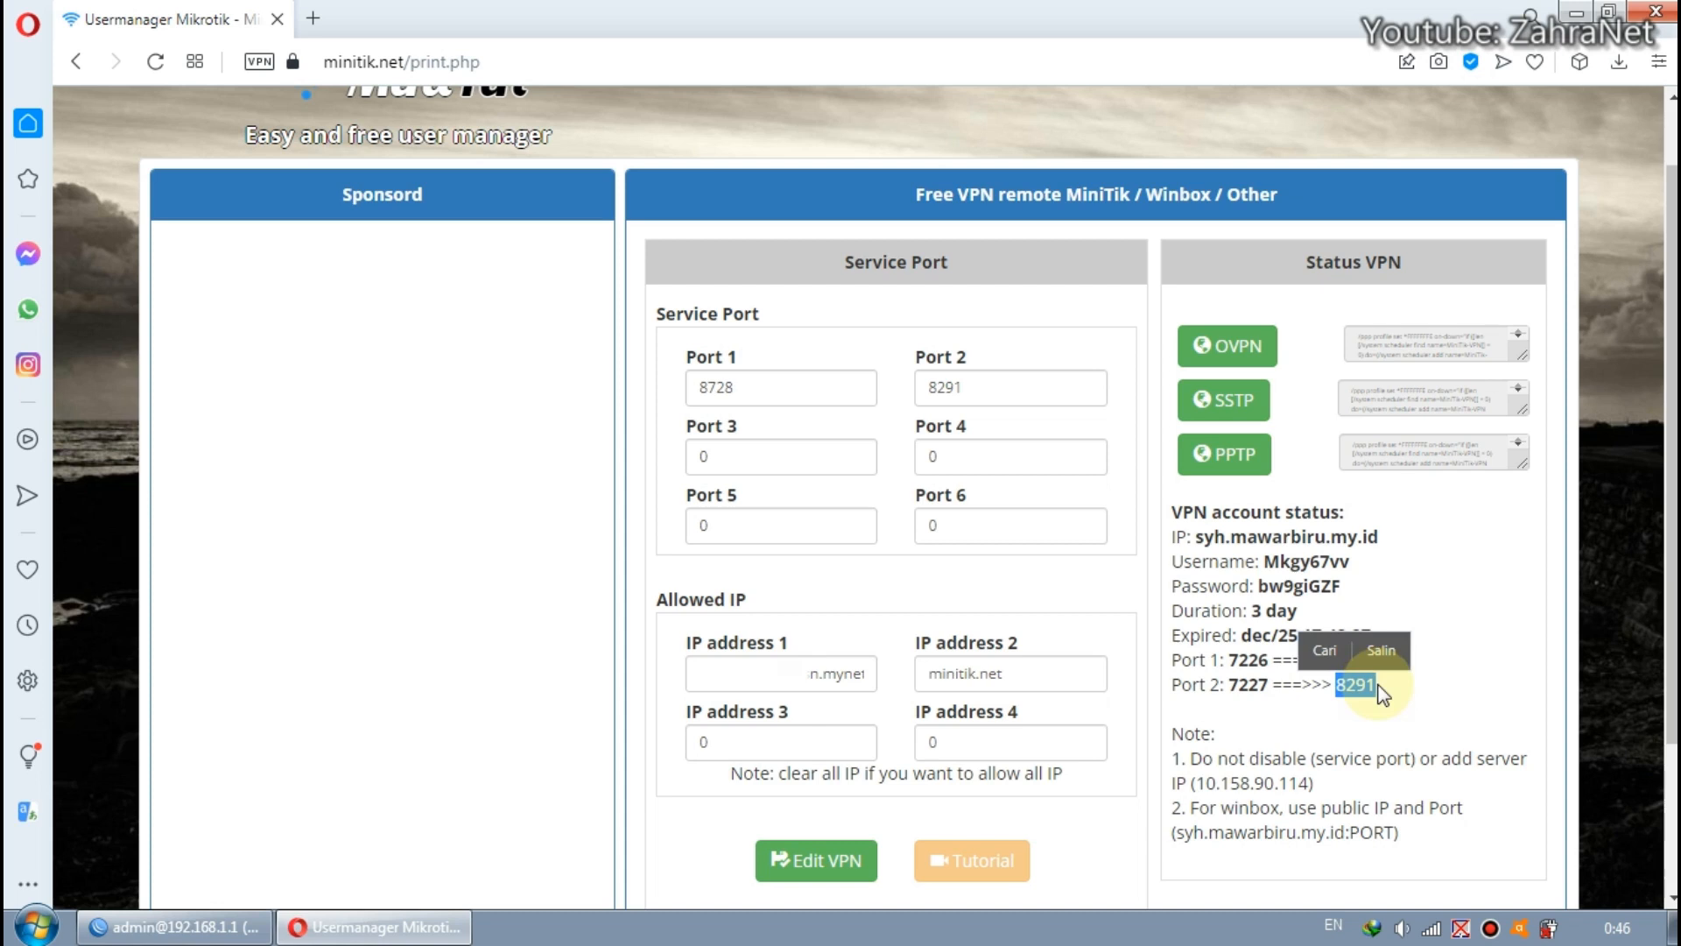
pyautogui.click(1382, 692)
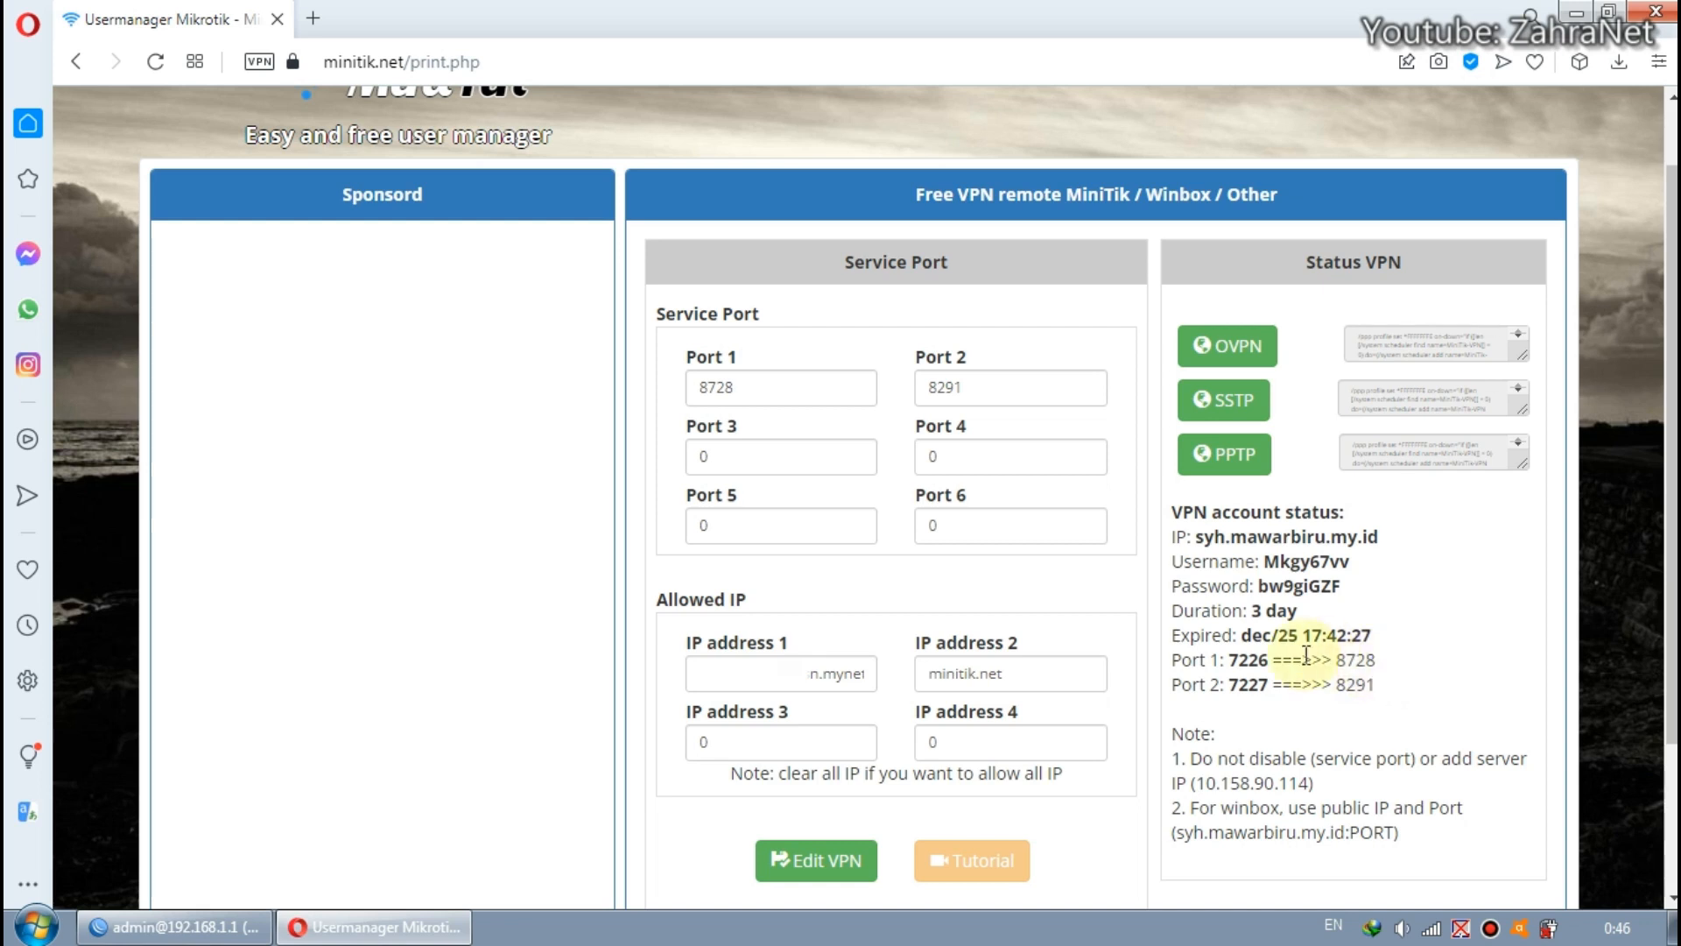
# Open minitik.net in a new browser tab.
pyautogui.click(322, 25)
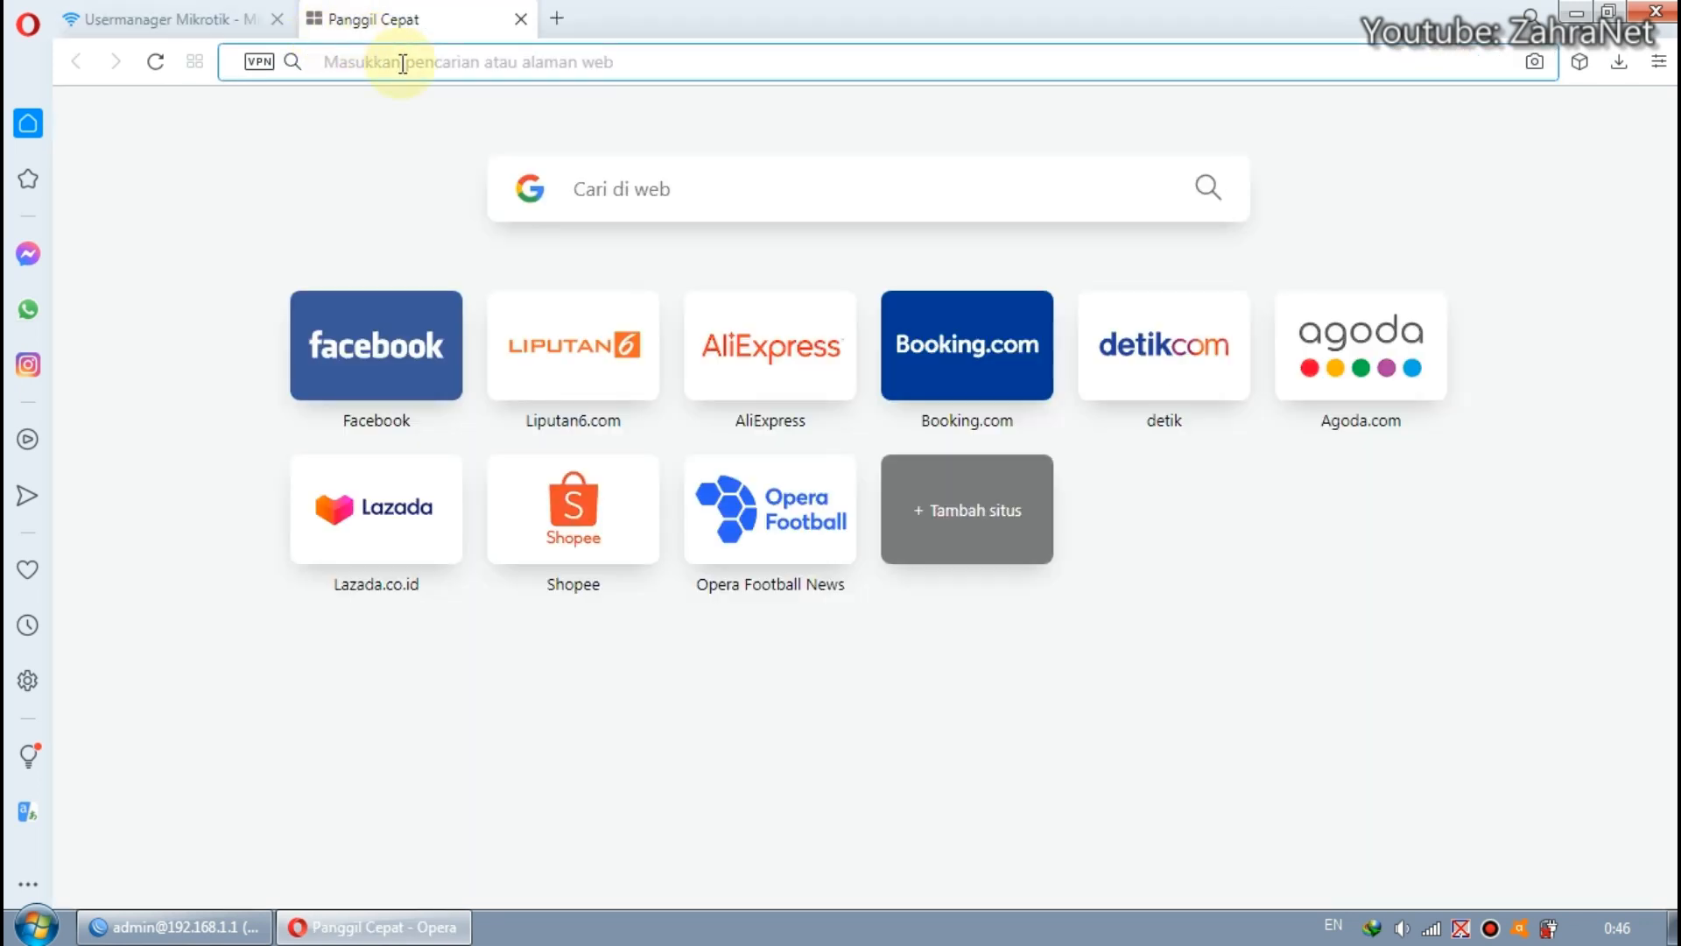
pyautogui.write('minitik.net')
pyautogui.press('Return')
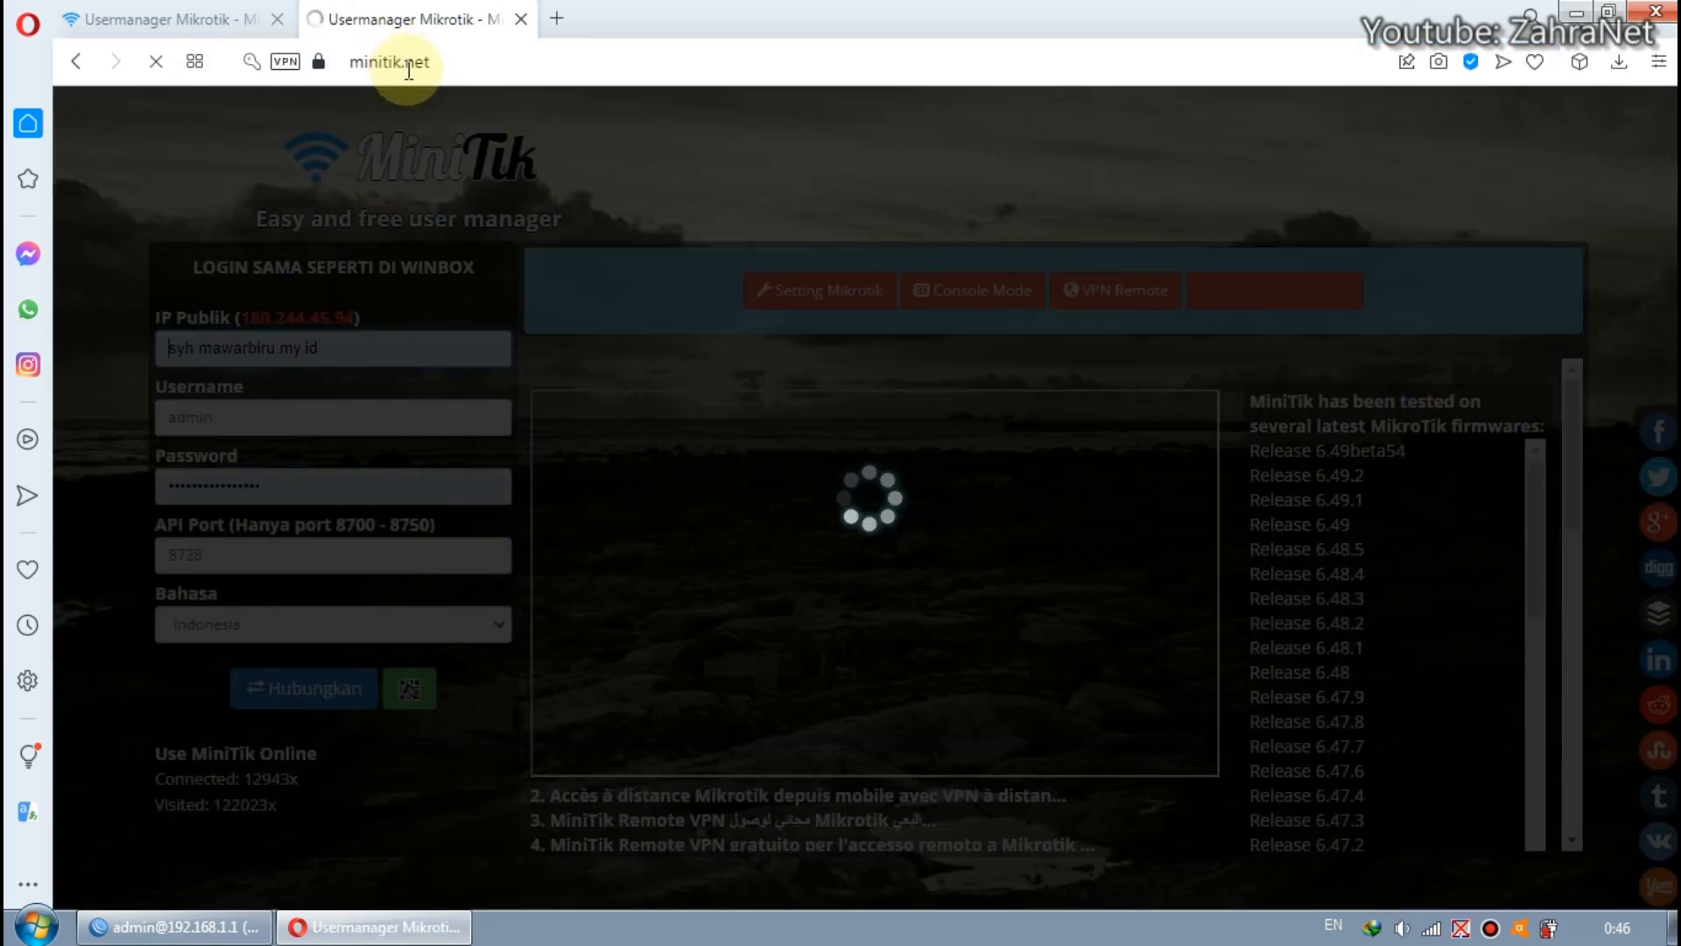
# Copy the IP address syh.mawarbiru.my.id from the VPN account status.
pyautogui.click(225, 35)
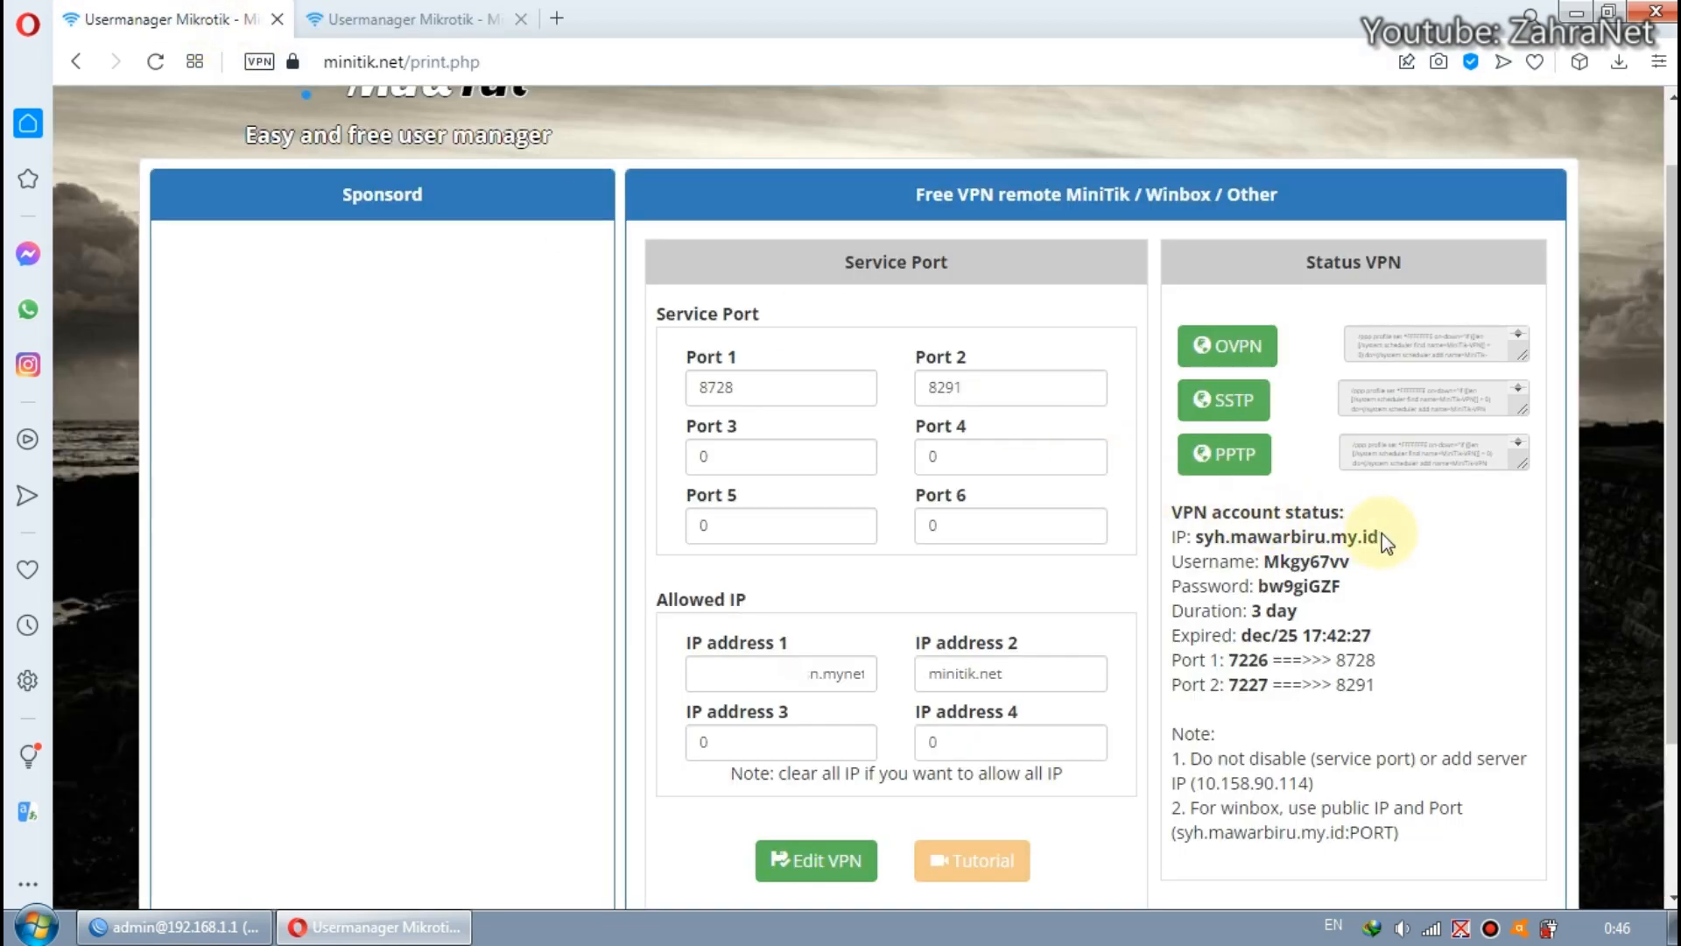
pyautogui.moveTo(1381, 536); pyautogui.dragTo(1209, 535)
pyautogui.rightClick(1215, 536)
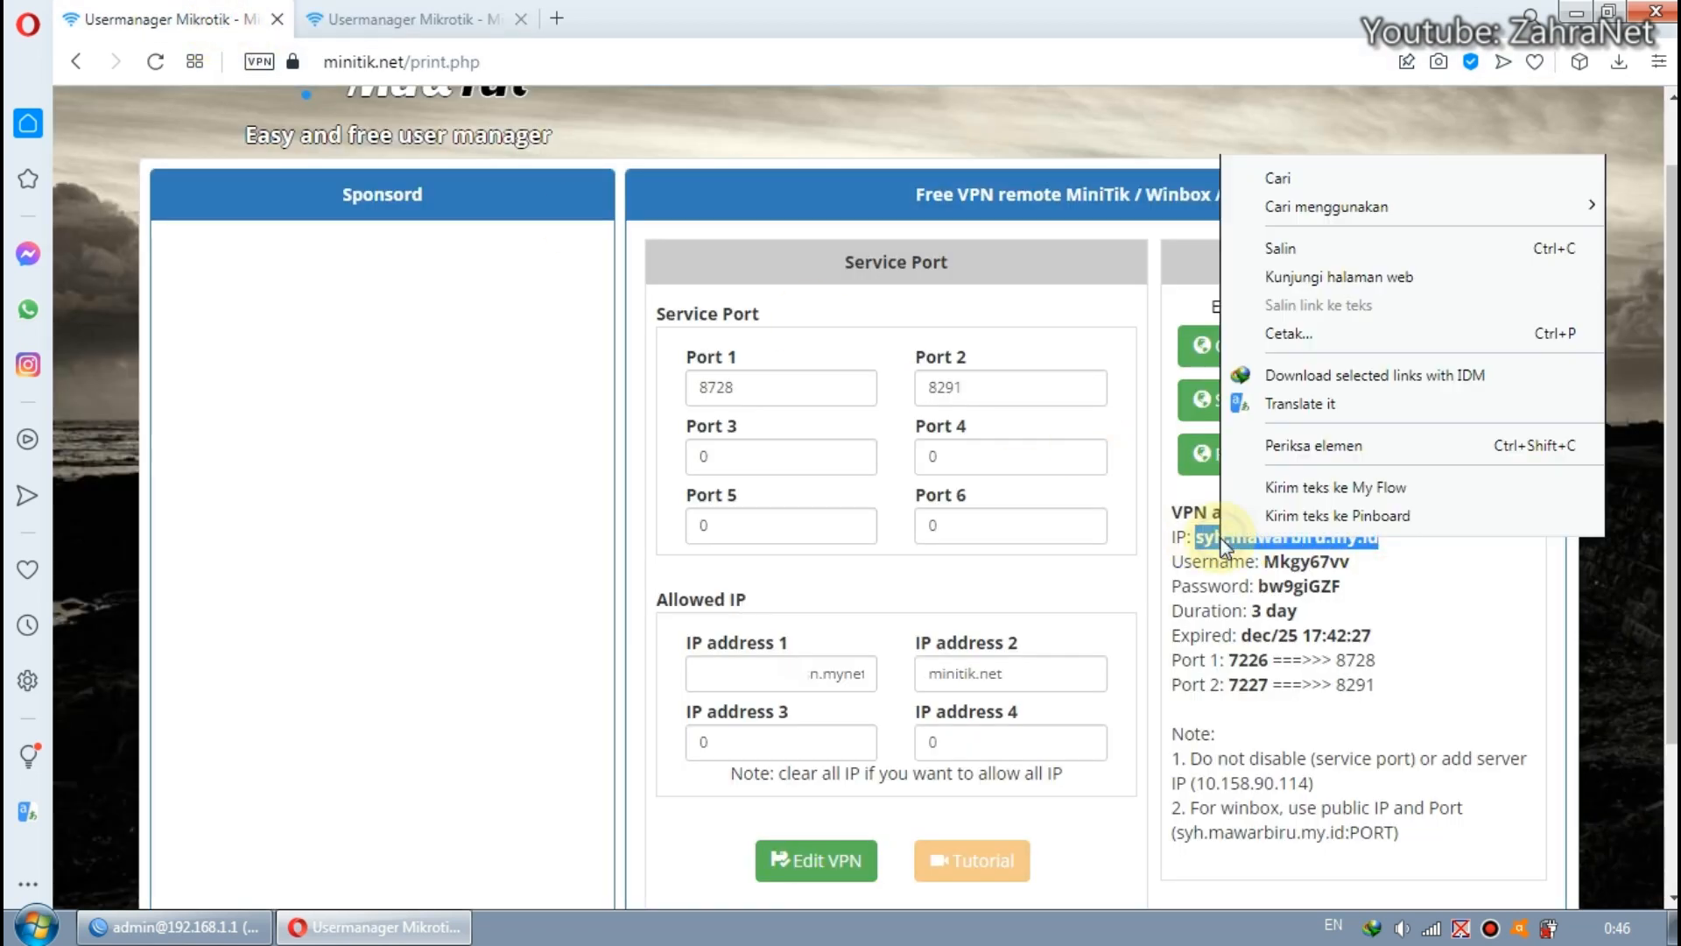
pyautogui.click(1294, 251)
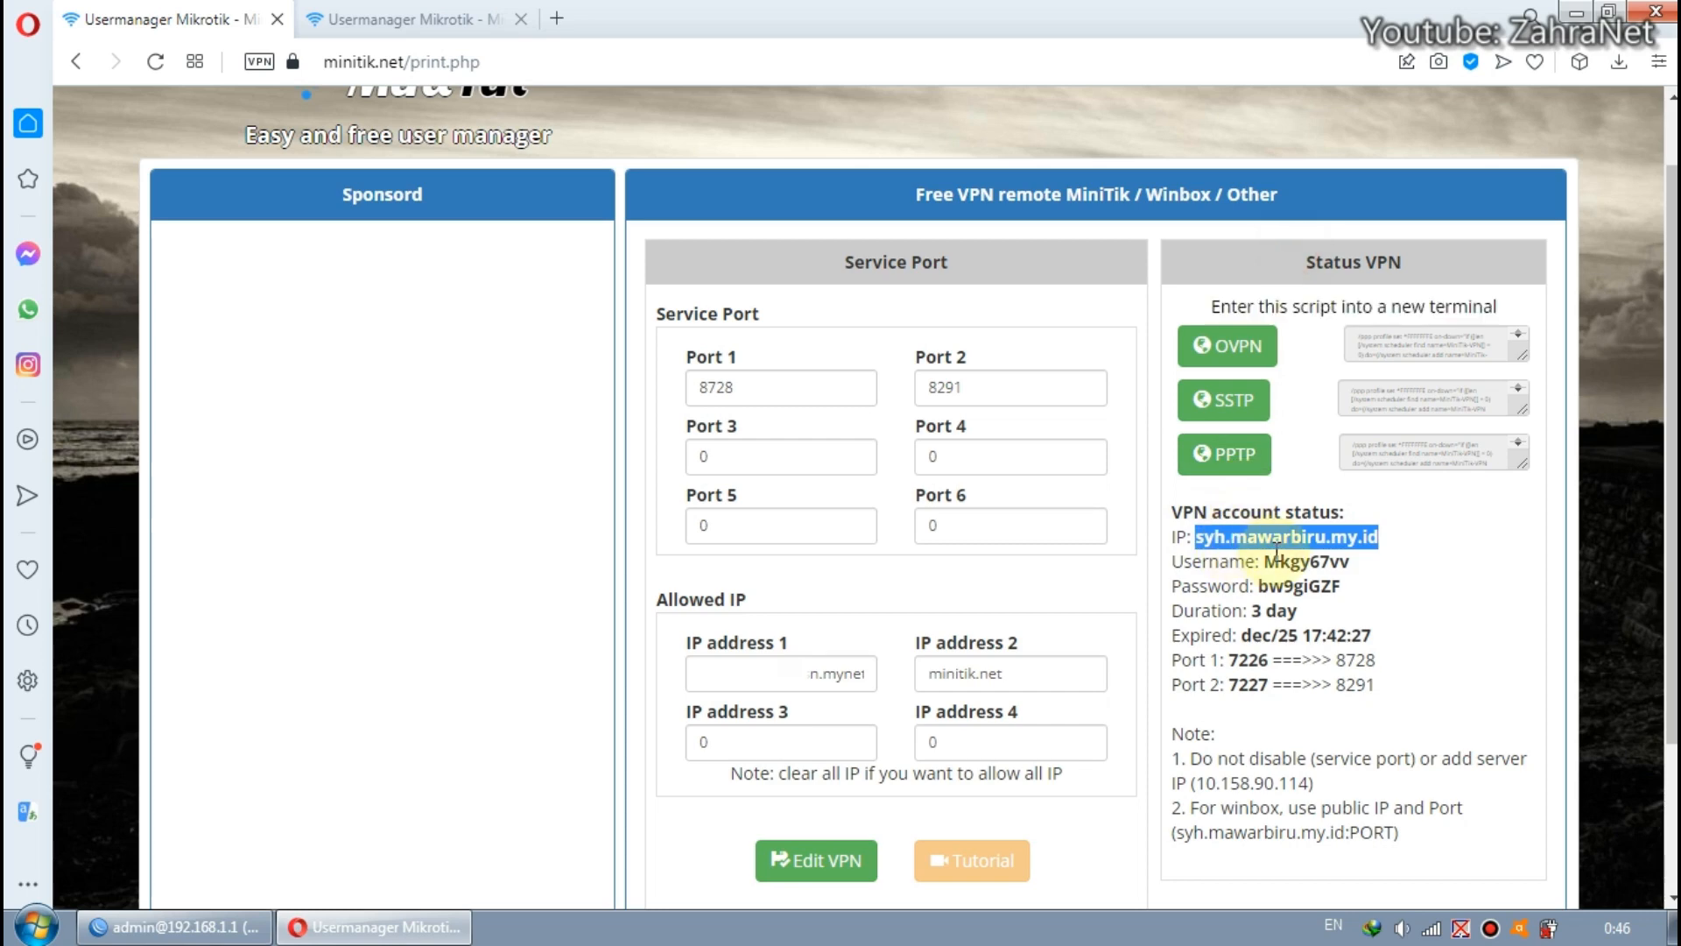
# Review the public IP, username, password and API port entries of the MiniTik login form against the VPN account and router login.
pyautogui.click(418, 21)
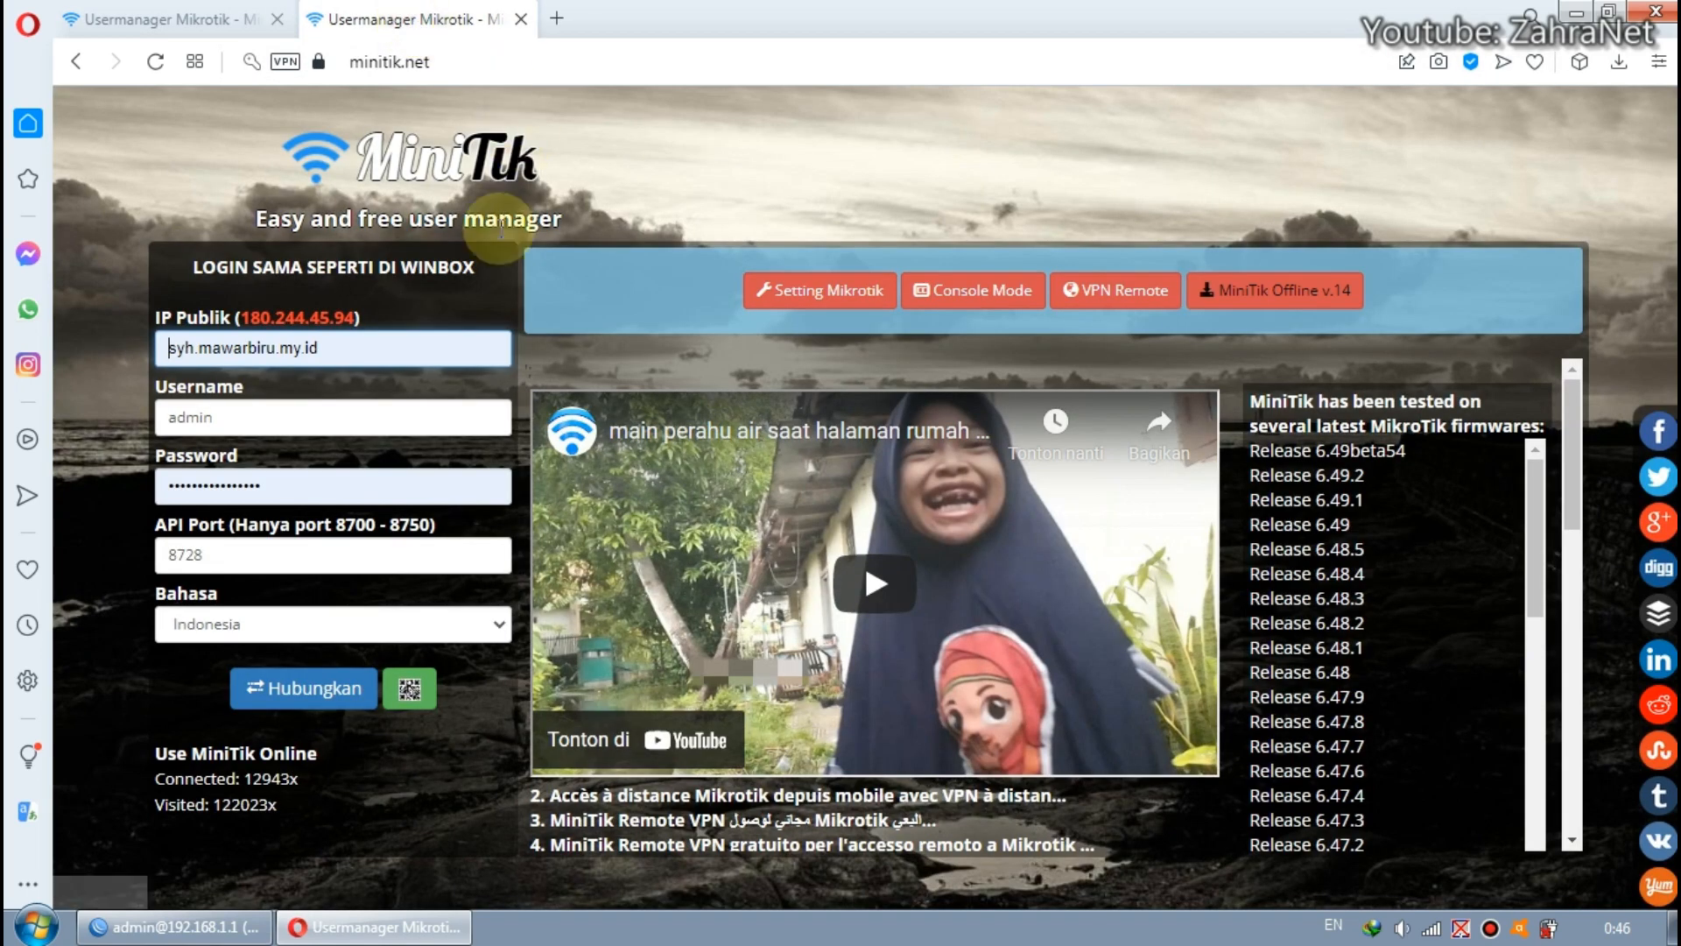
pyautogui.click(379, 348)
pyautogui.moveTo(379, 347); pyautogui.dragTo(169, 348)
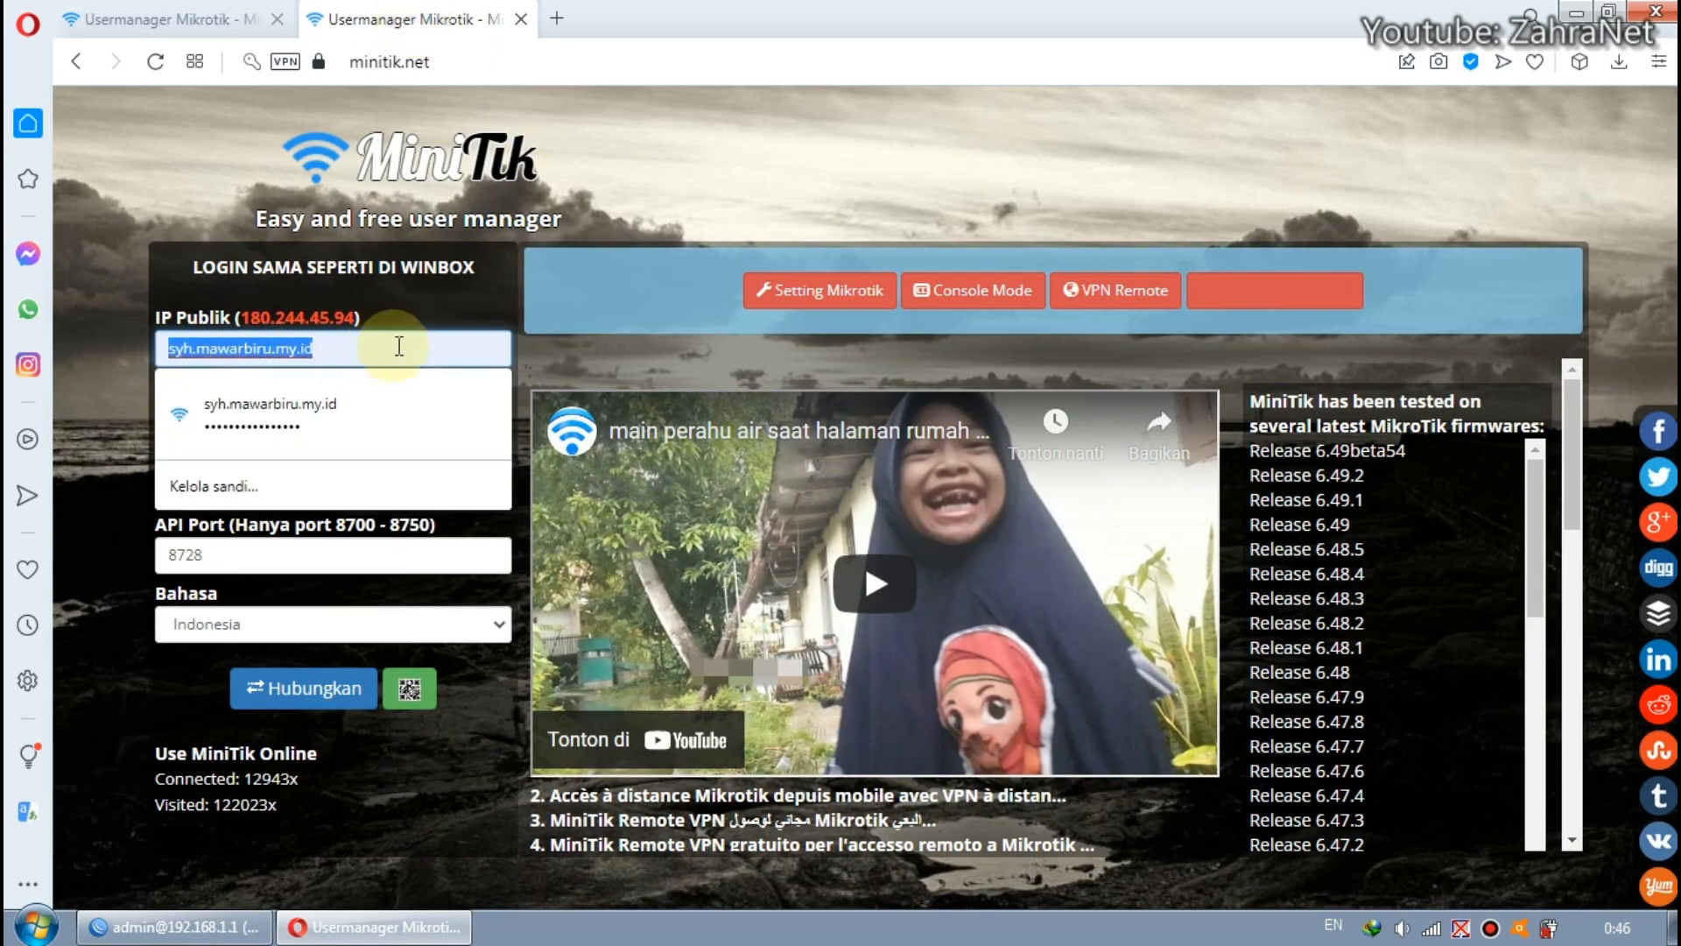
pyautogui.click(187, 288)
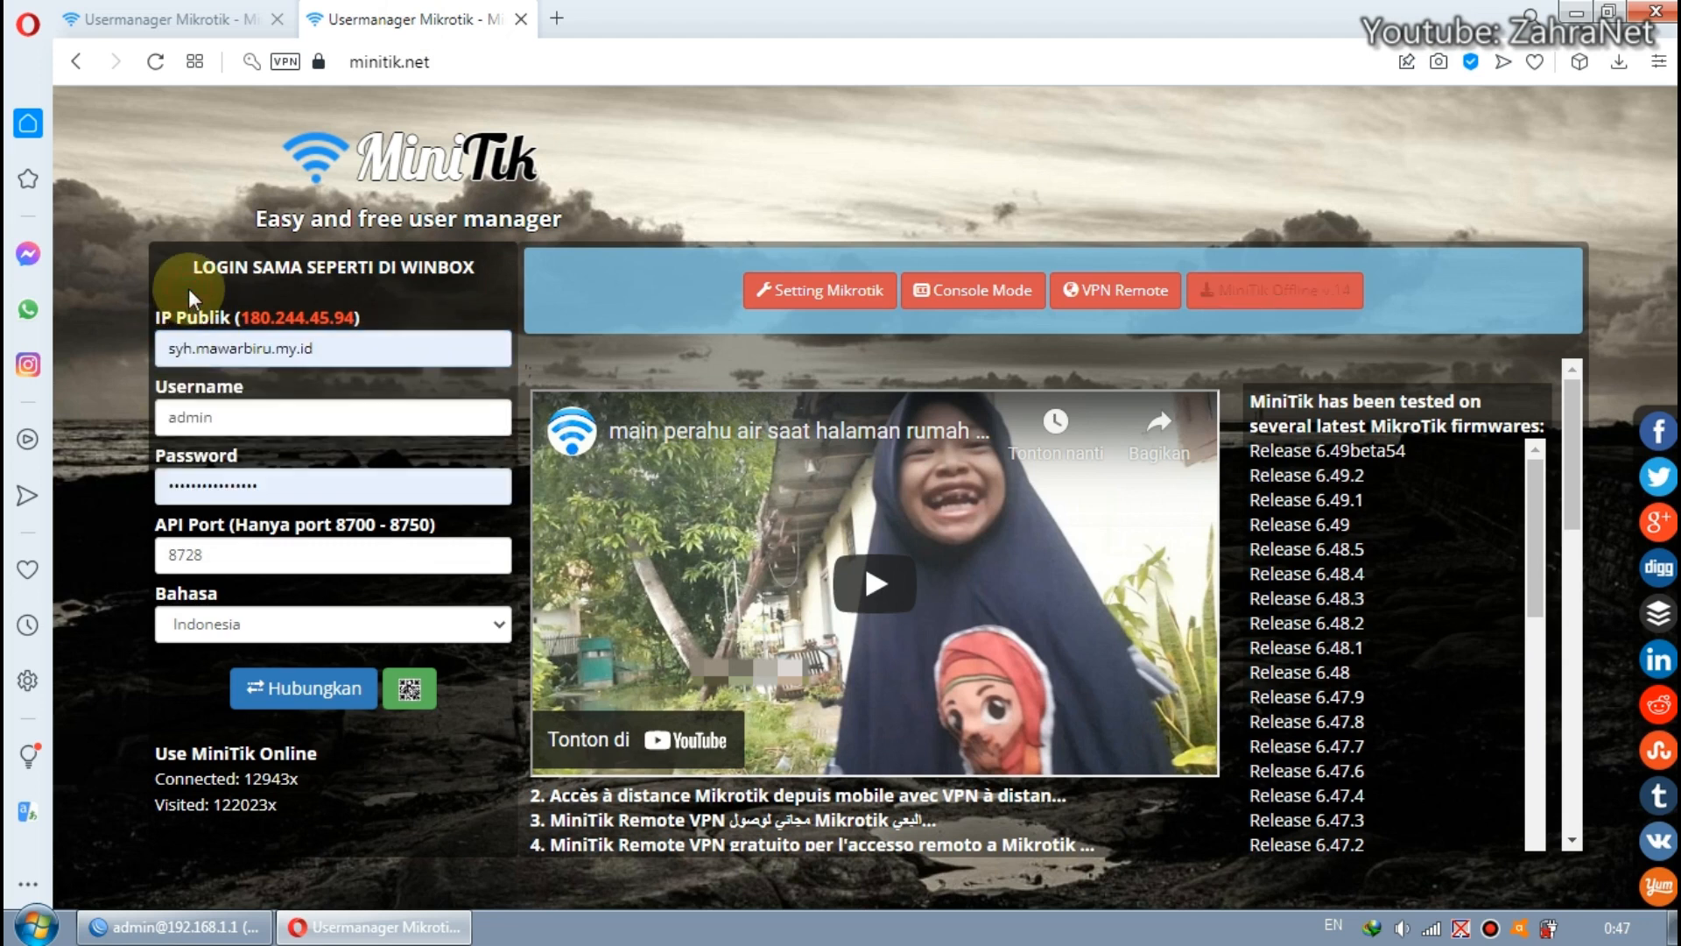
pyautogui.click(277, 419)
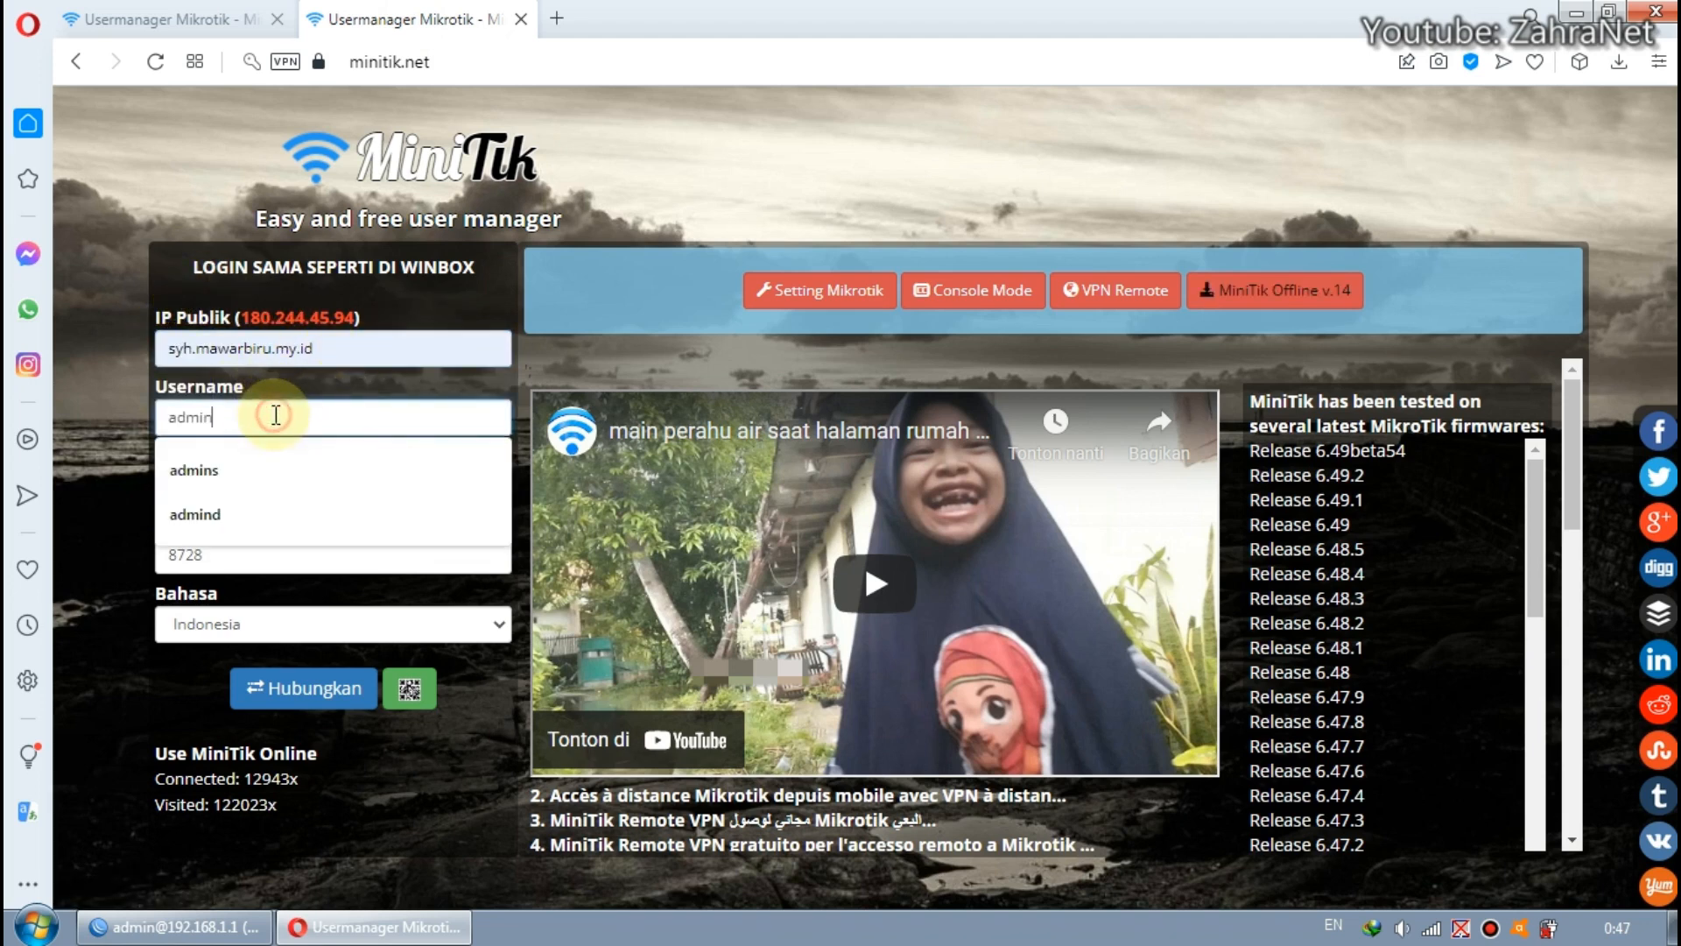
pyautogui.click(315, 379)
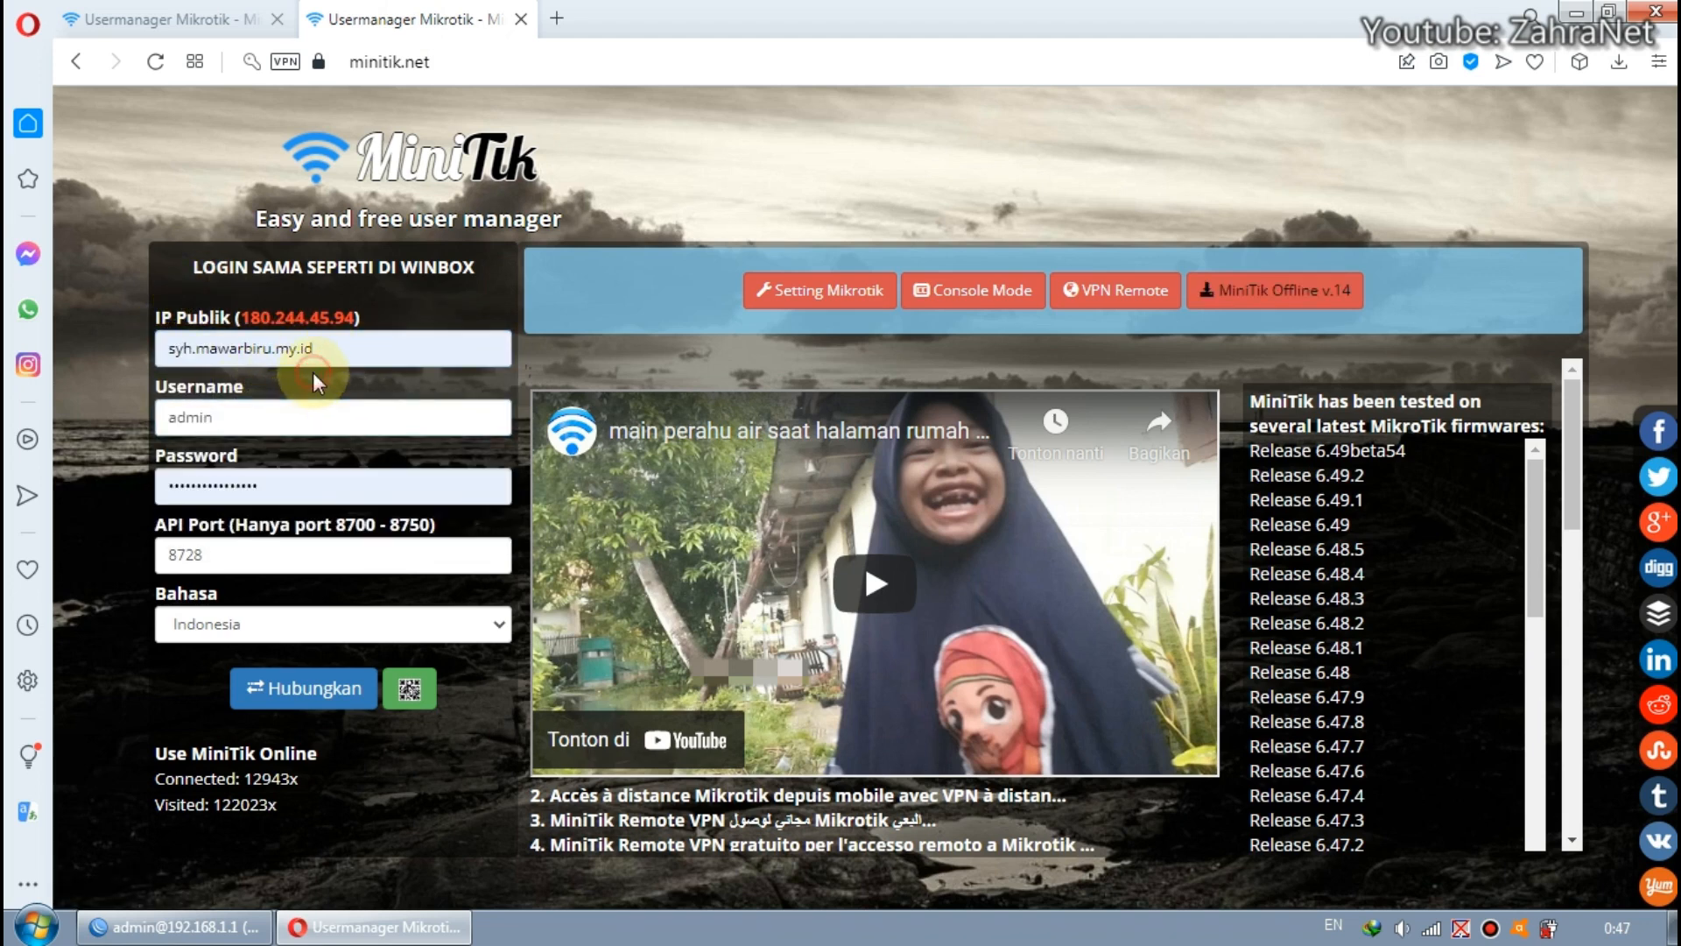
pyautogui.click(306, 486)
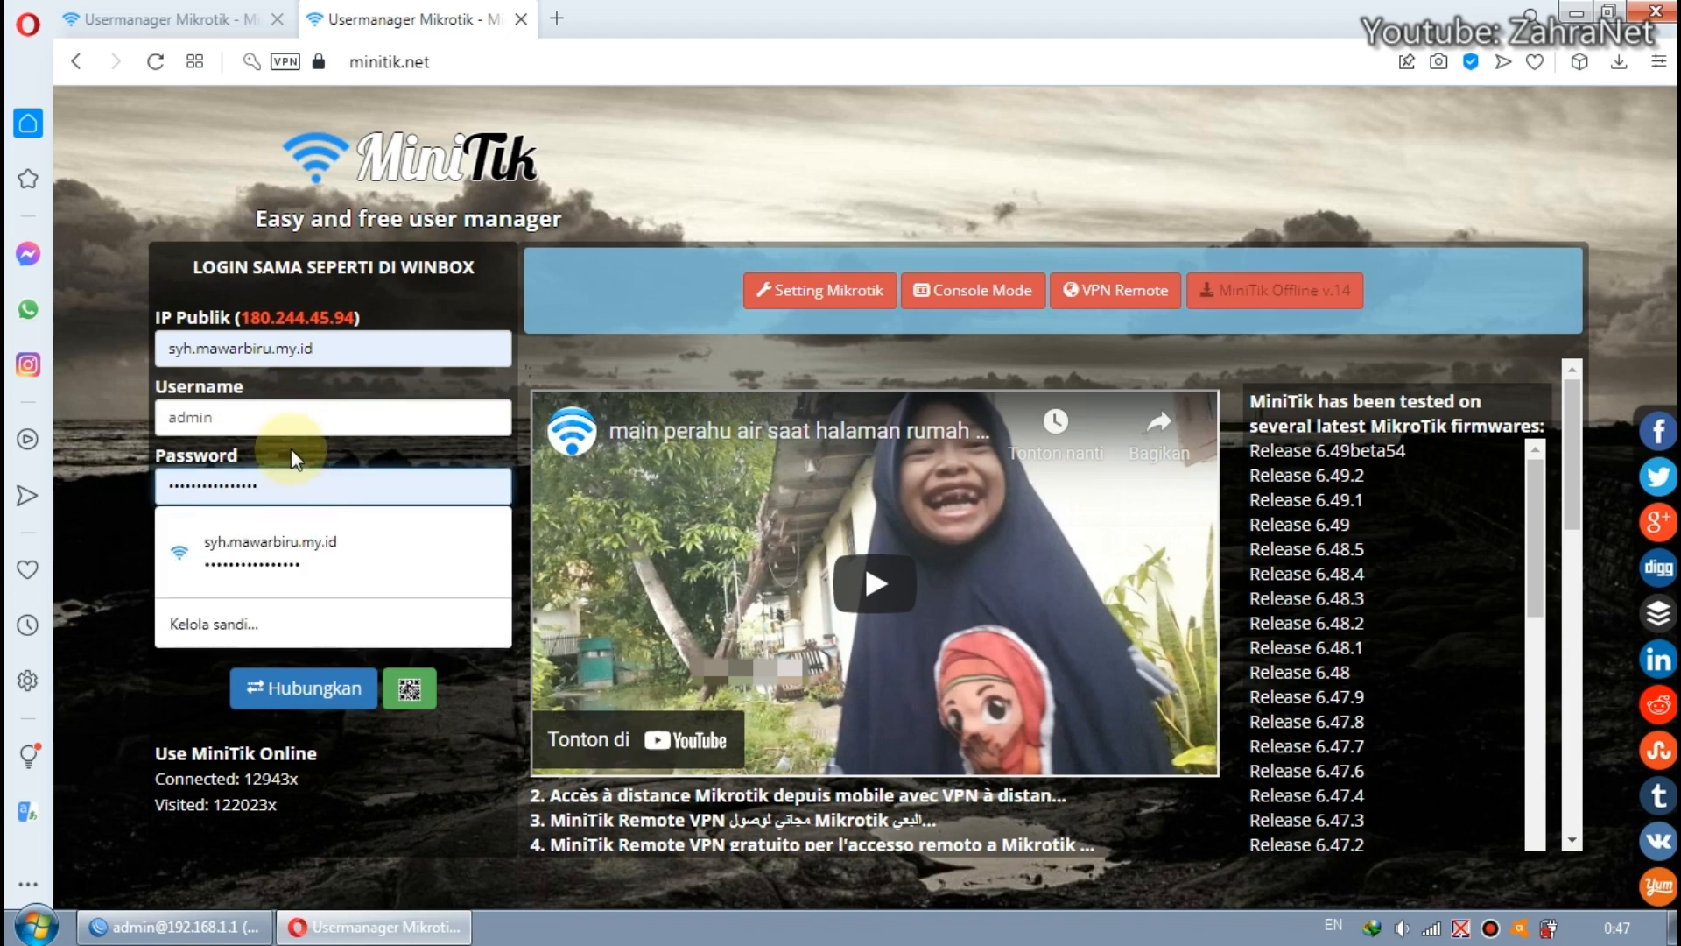
pyautogui.click(291, 447)
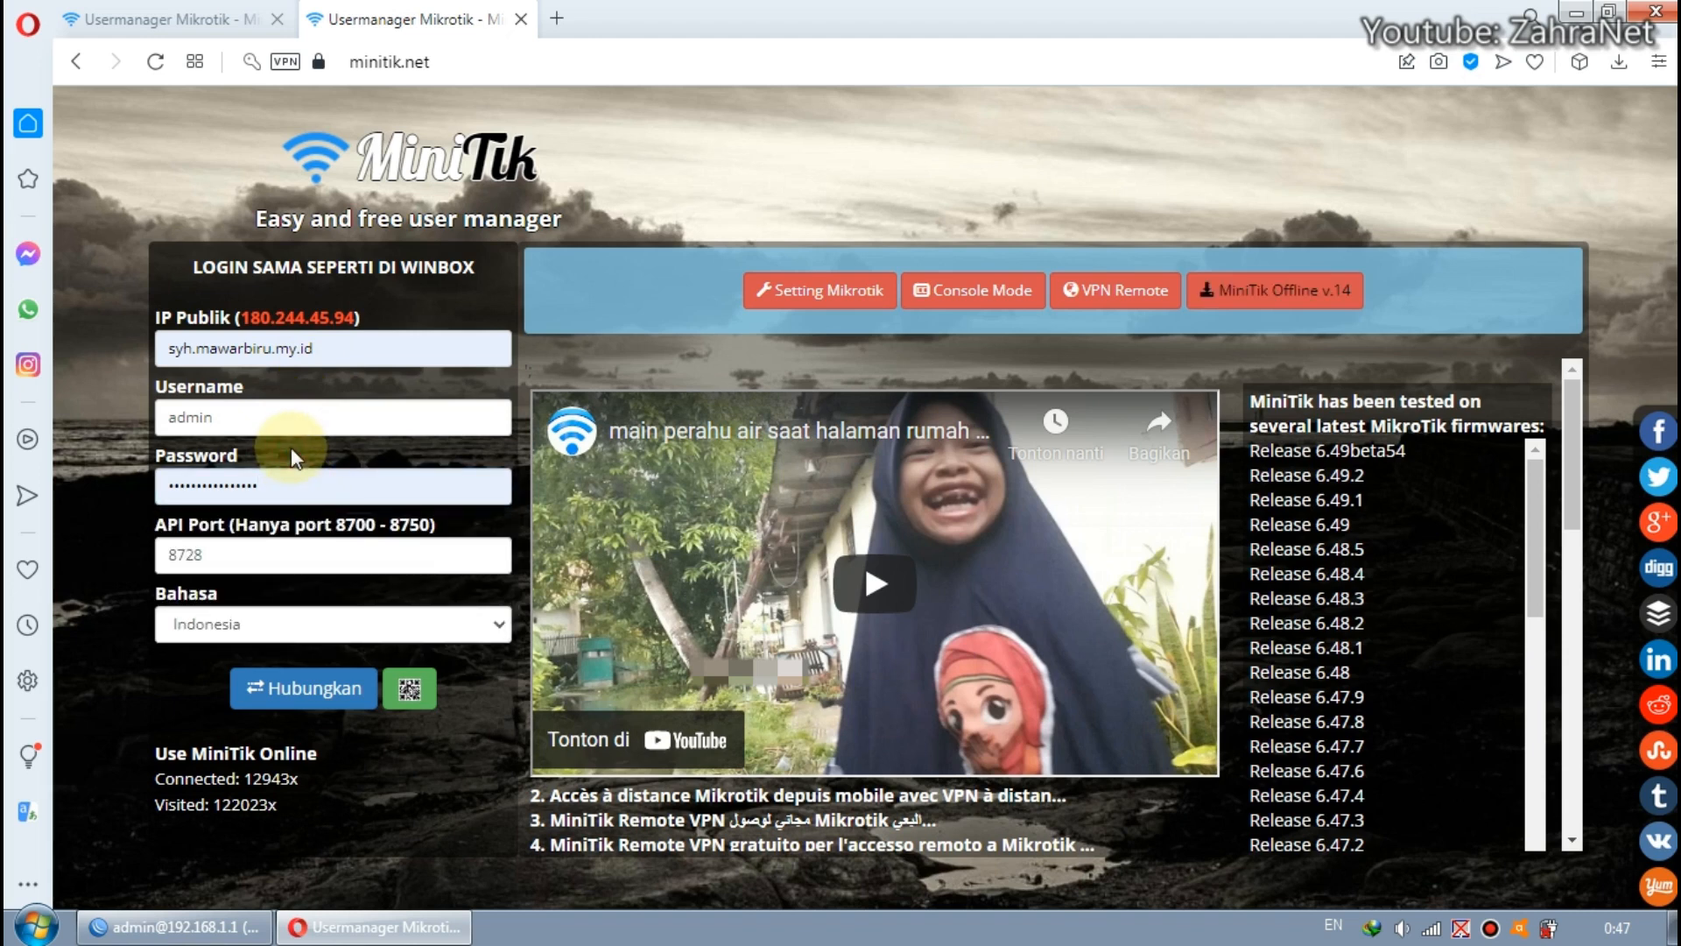
pyautogui.doubleClick(187, 556)
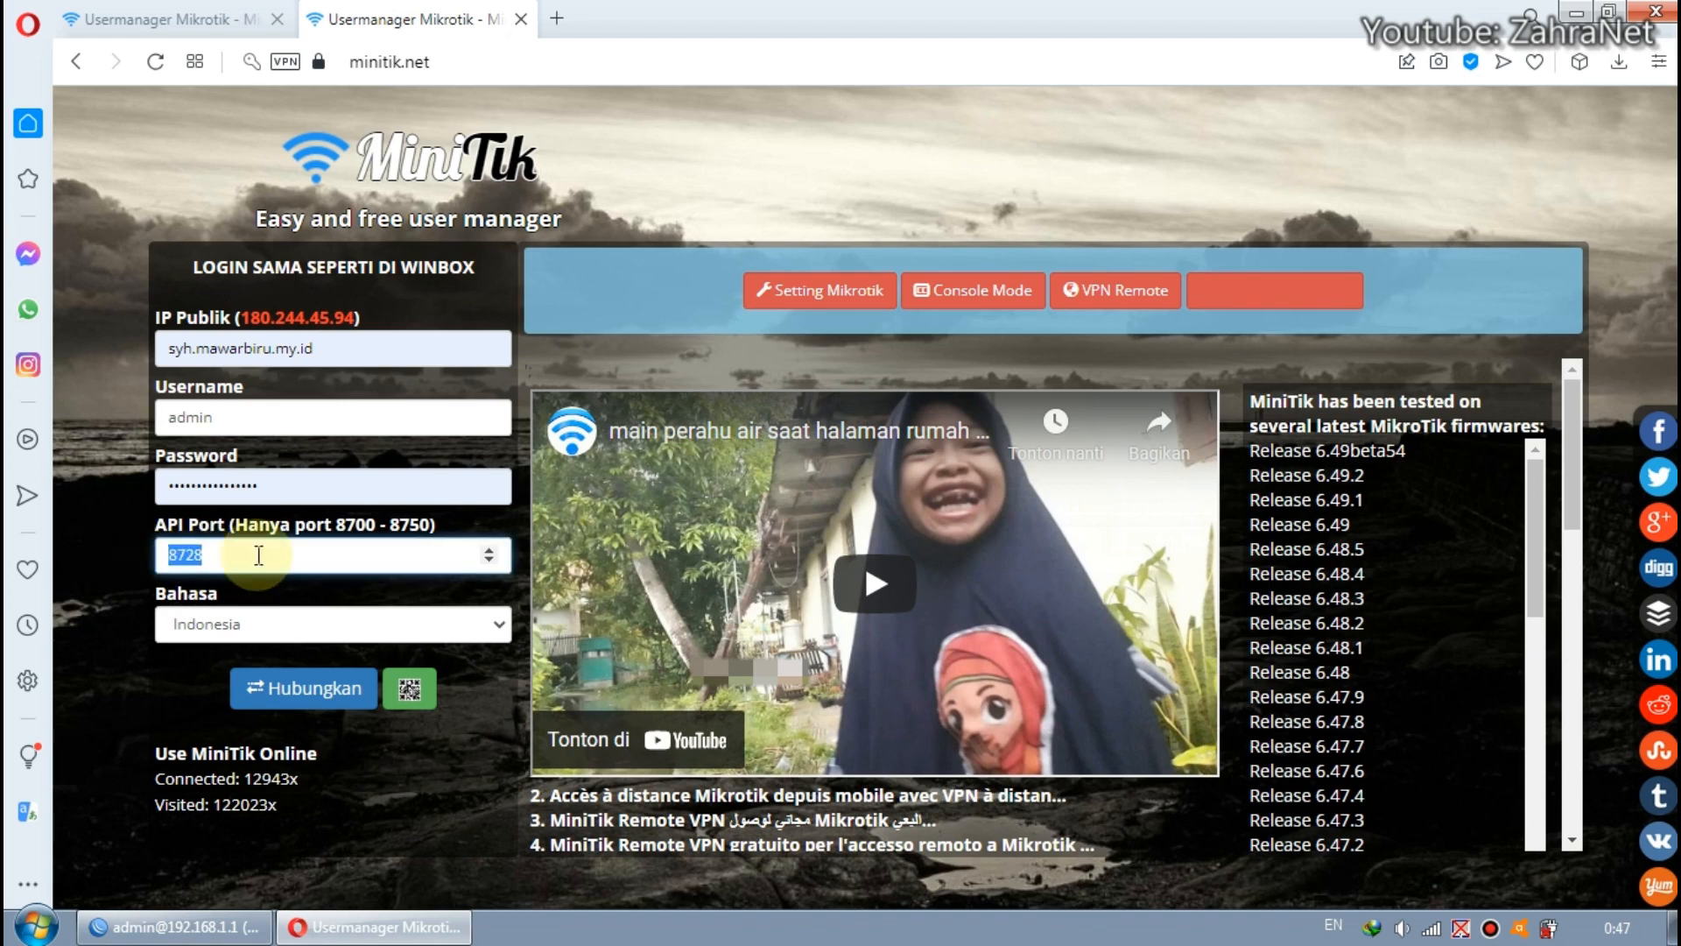
# Copy the public port 7226 listed for Port 1 in the VPN account status.
pyautogui.click(187, 20)
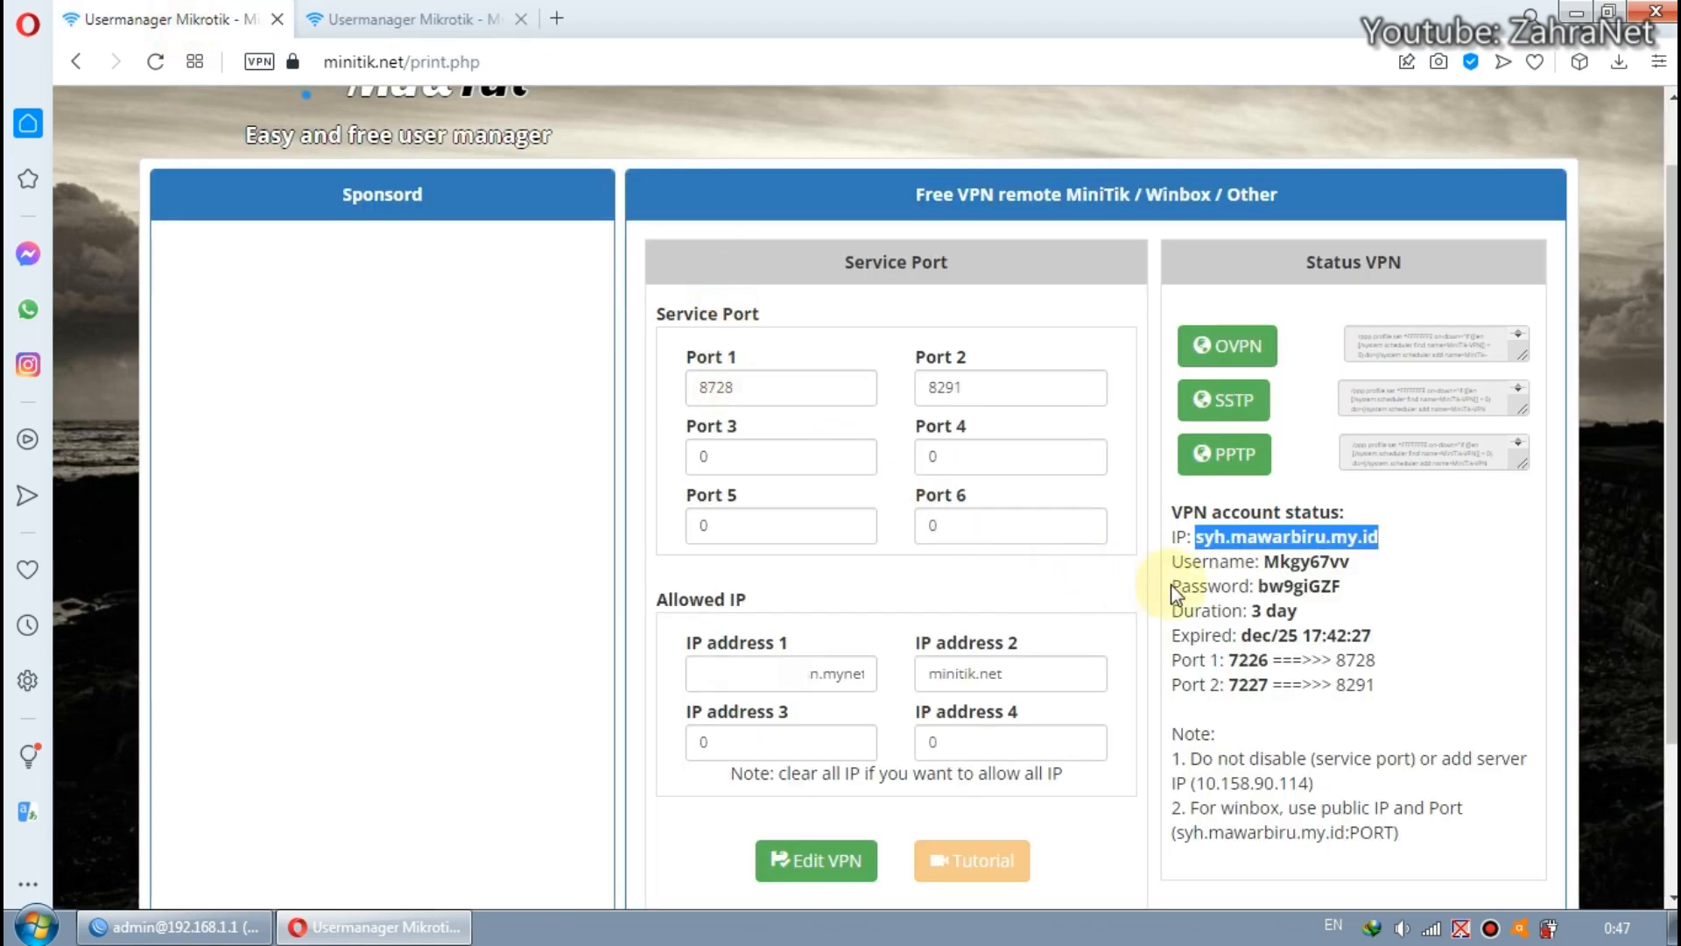
pyautogui.moveTo(1270, 662)
pyautogui.mouseDown()
pyautogui.moveTo(1238, 664)
pyautogui.moveTo(1269, 662)
pyautogui.mouseUp()
pyautogui.click(1258, 661)
pyautogui.rightClick(1259, 662)
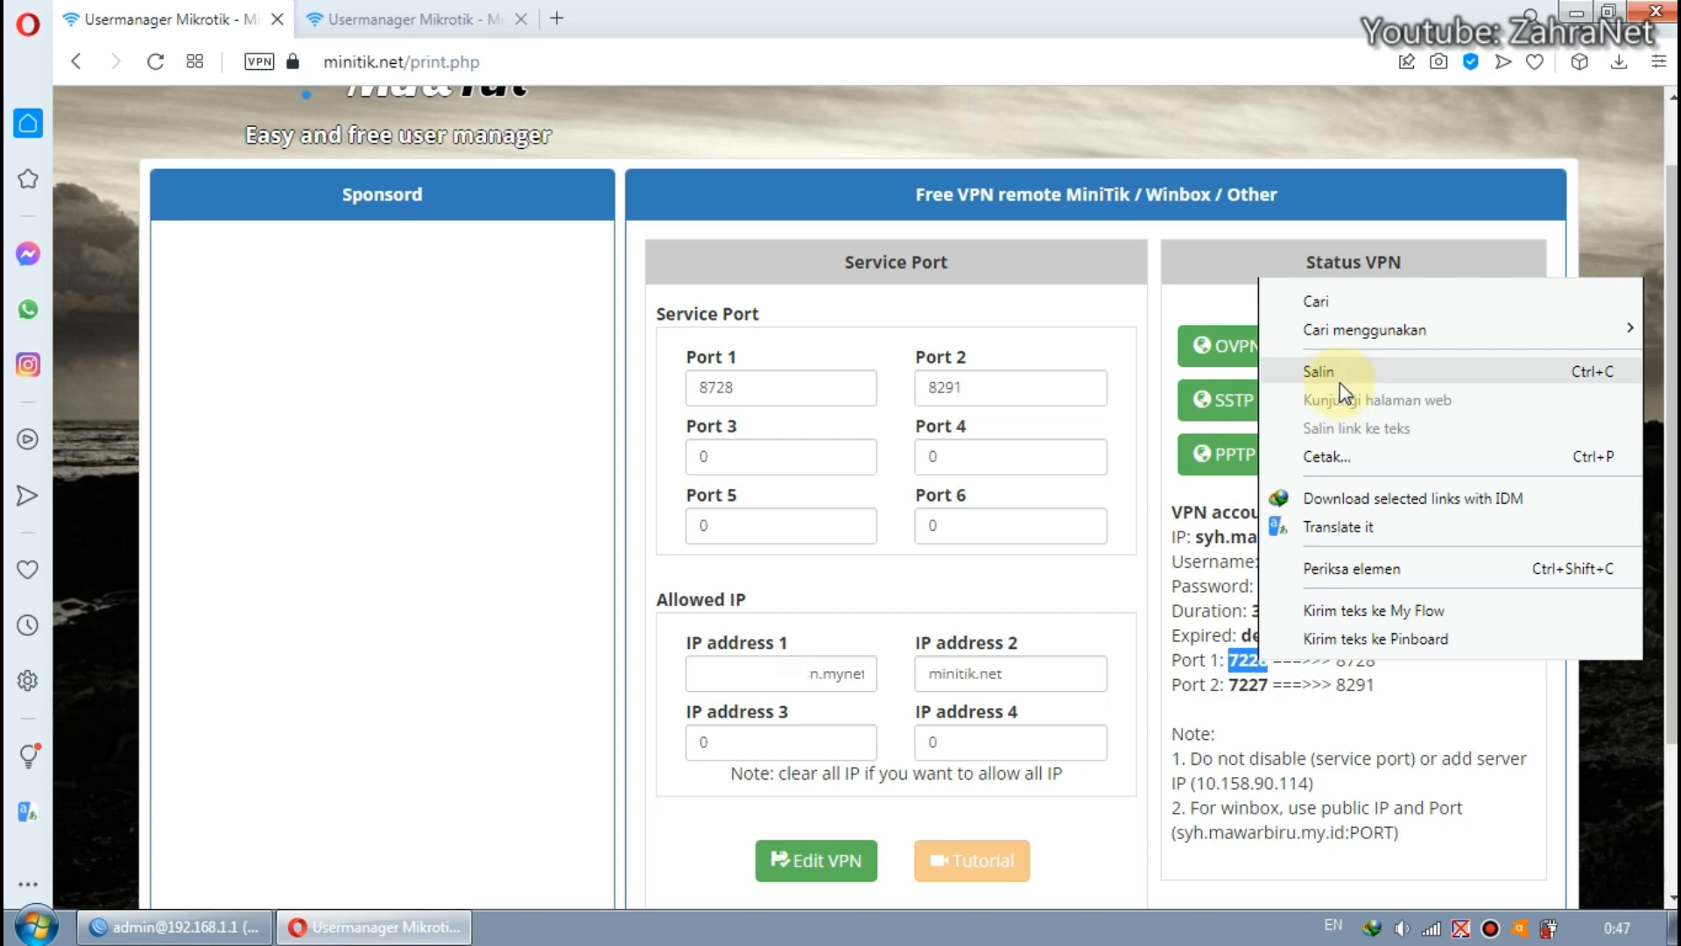
pyautogui.click(1226, 371)
# Set the API Port in the MiniTik login form to 7226 and connect to the router.
pyautogui.click(403, 19)
pyautogui.doubleClick(251, 554)
pyautogui.rightClick(251, 555)
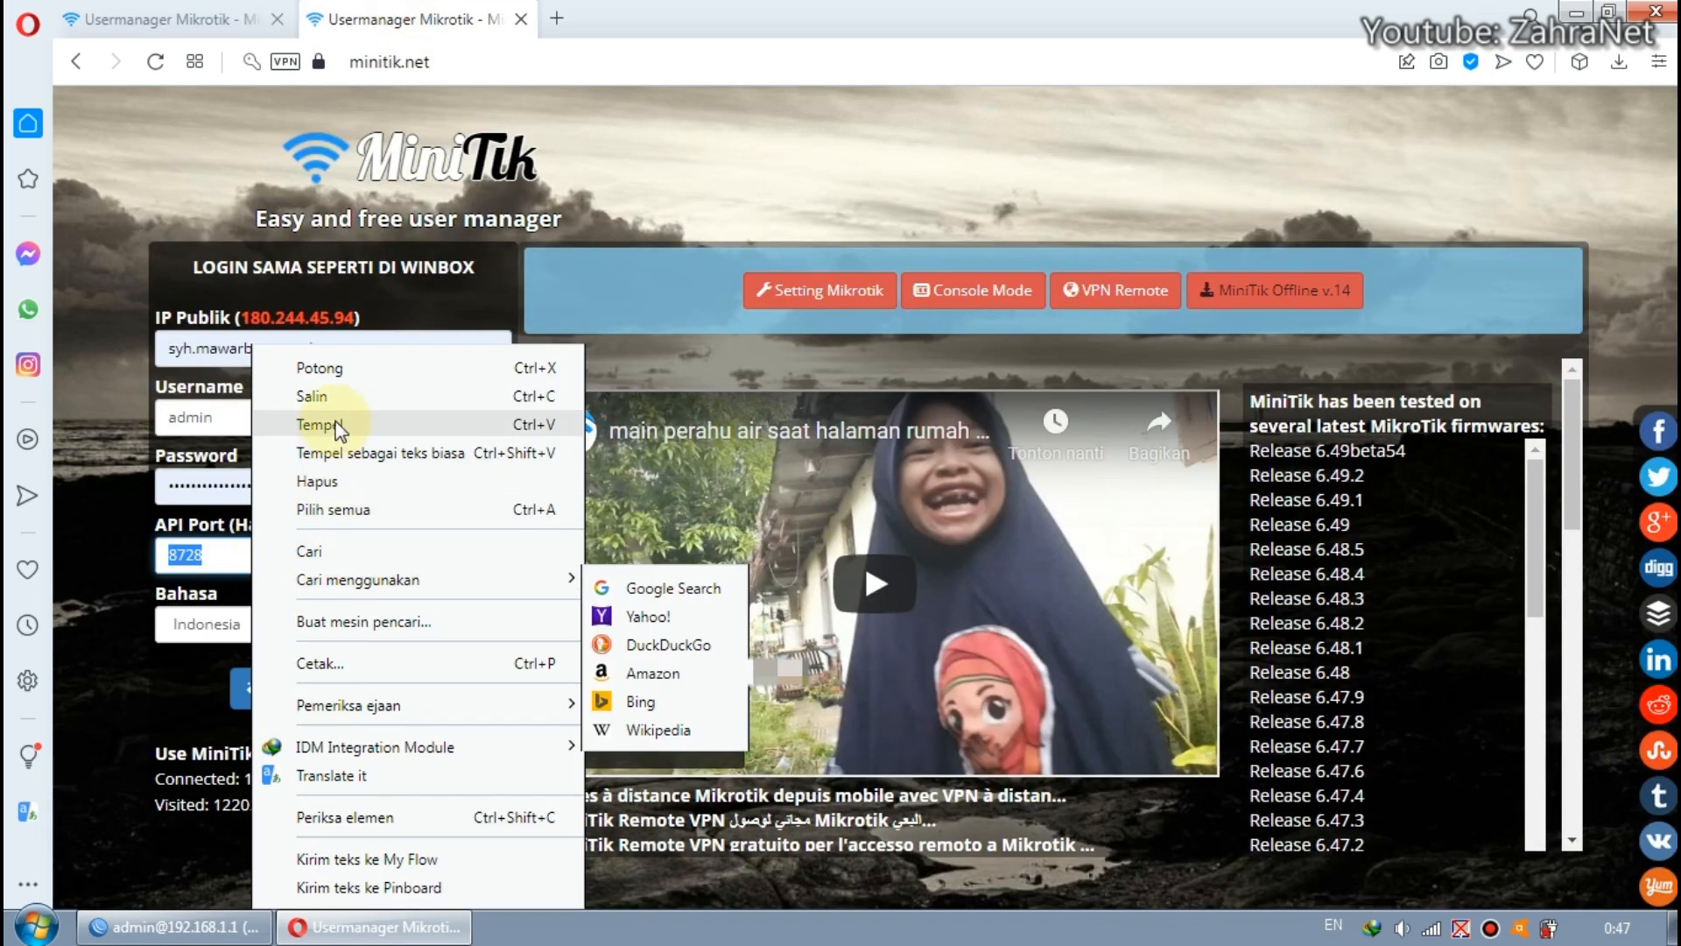
pyautogui.press('Escape')
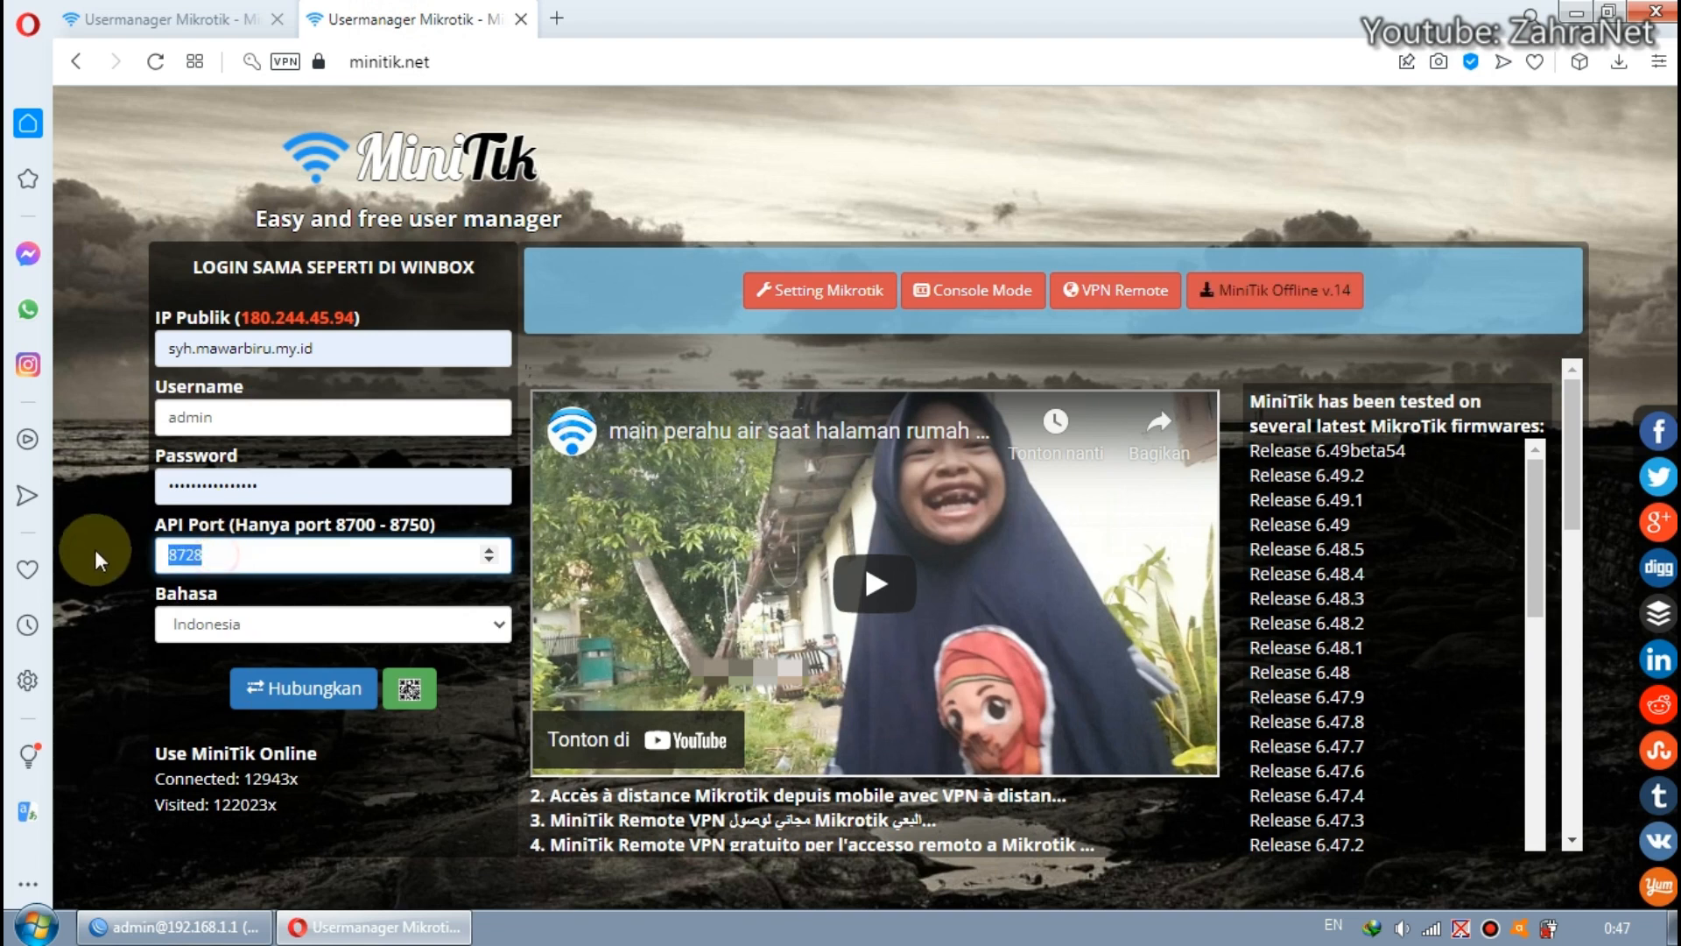
pyautogui.write('7')
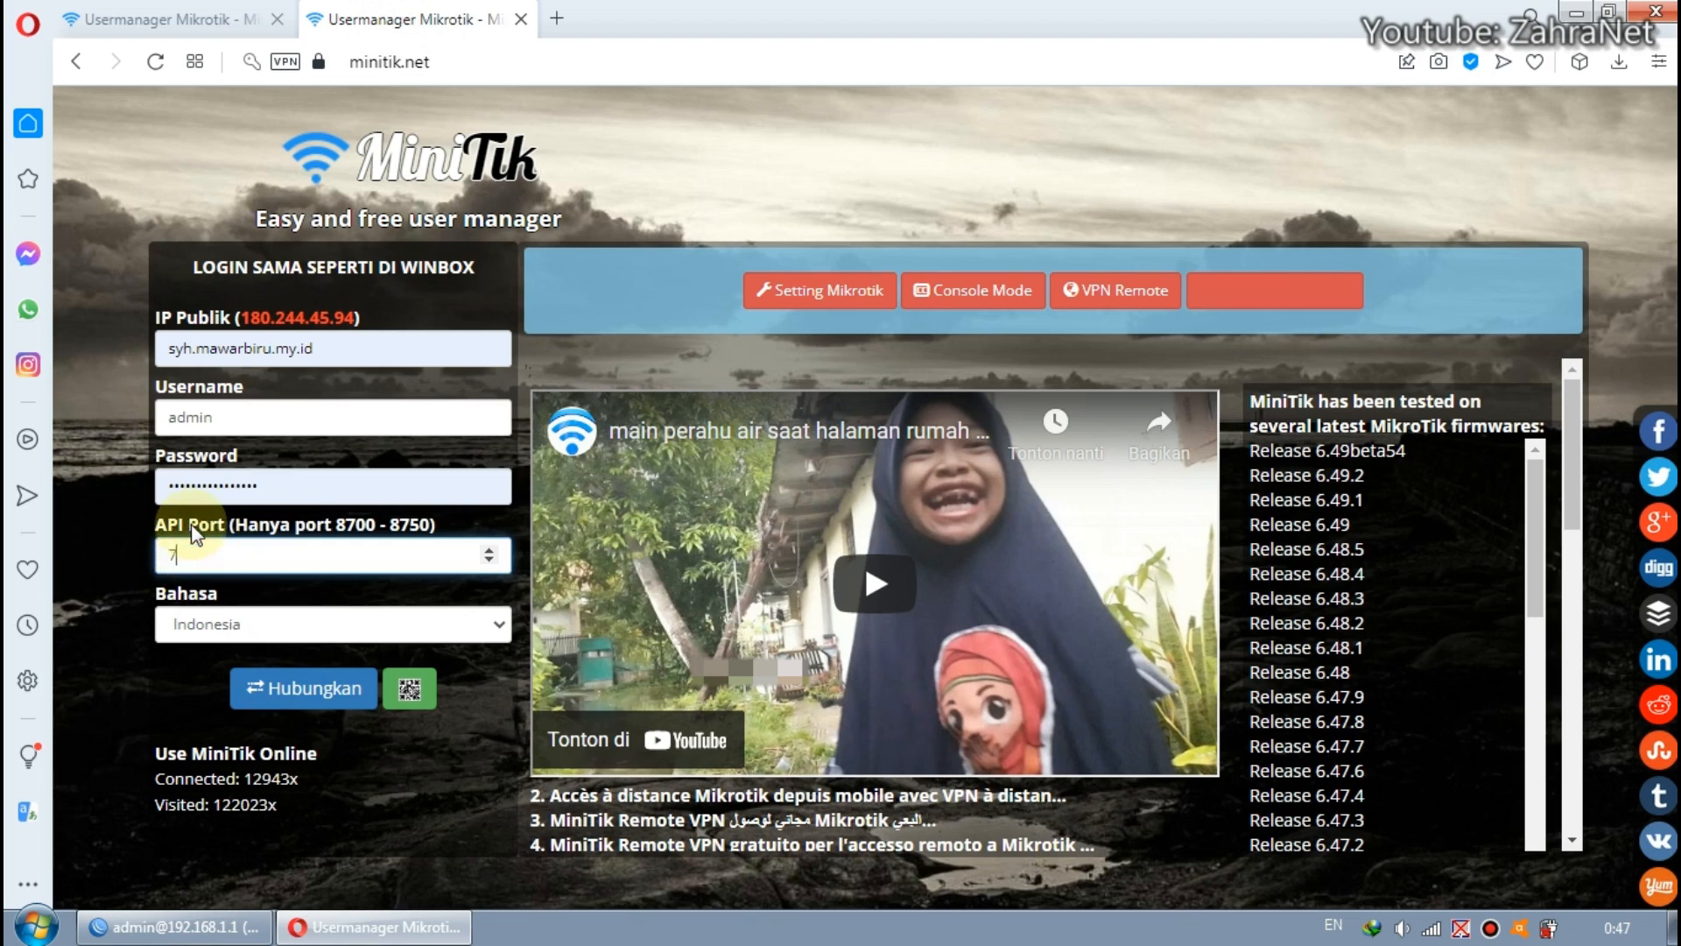
pyautogui.write('226')
pyautogui.moveTo(233, 556); pyautogui.dragTo(184, 565)
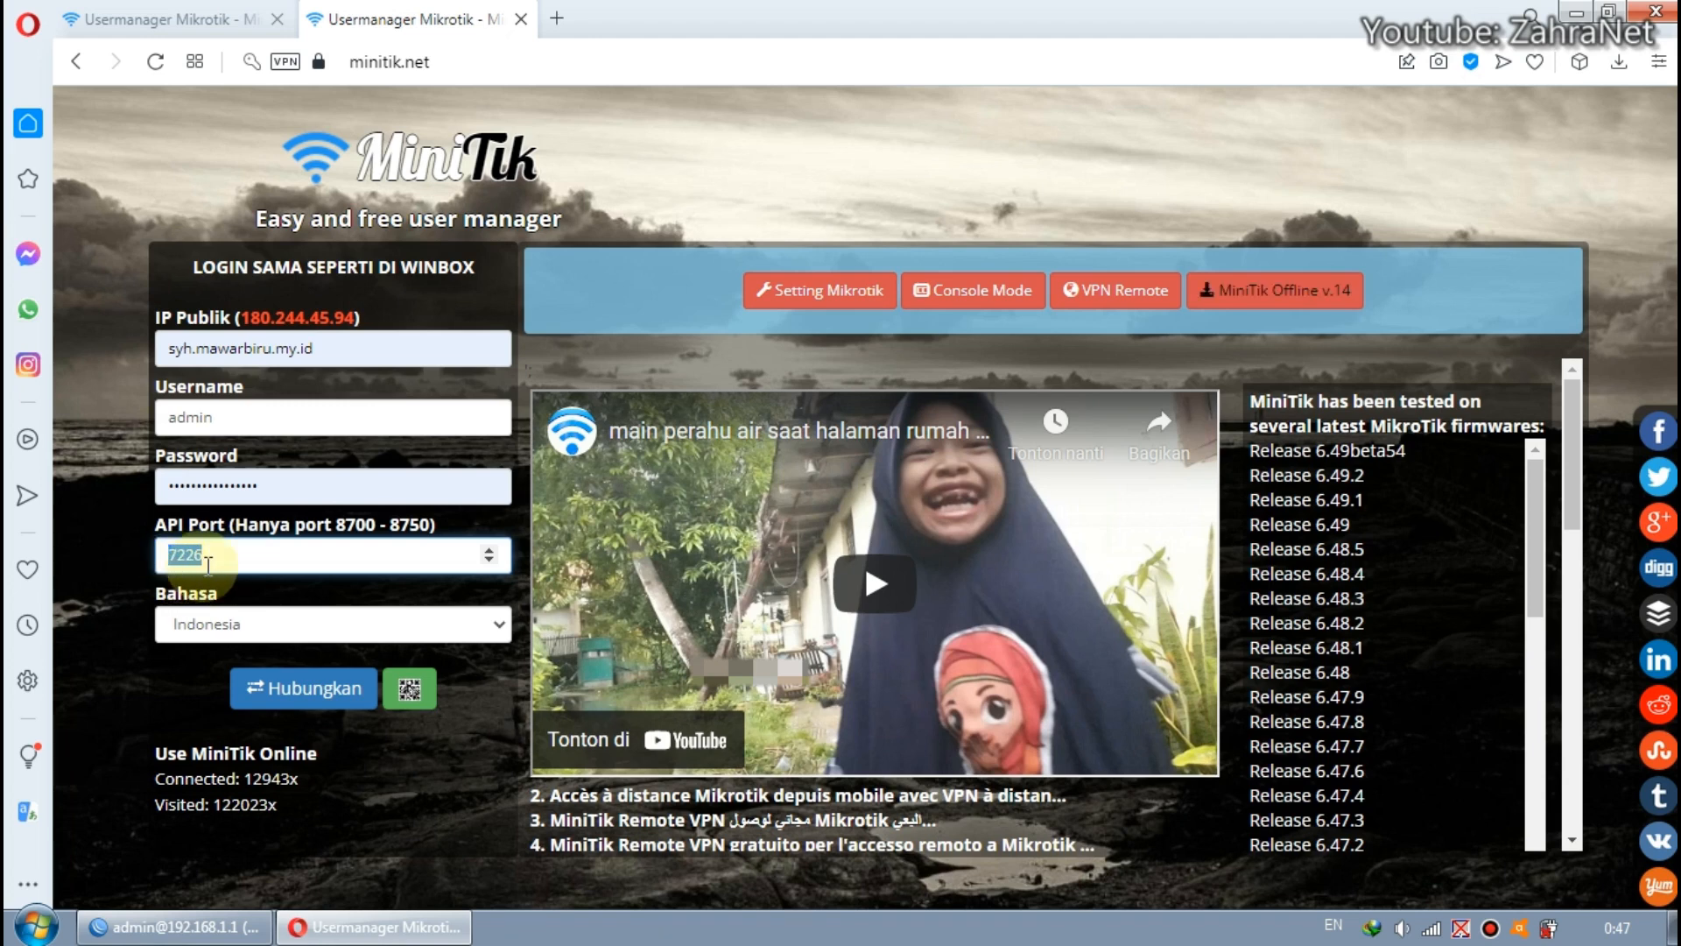
pyautogui.click(226, 561)
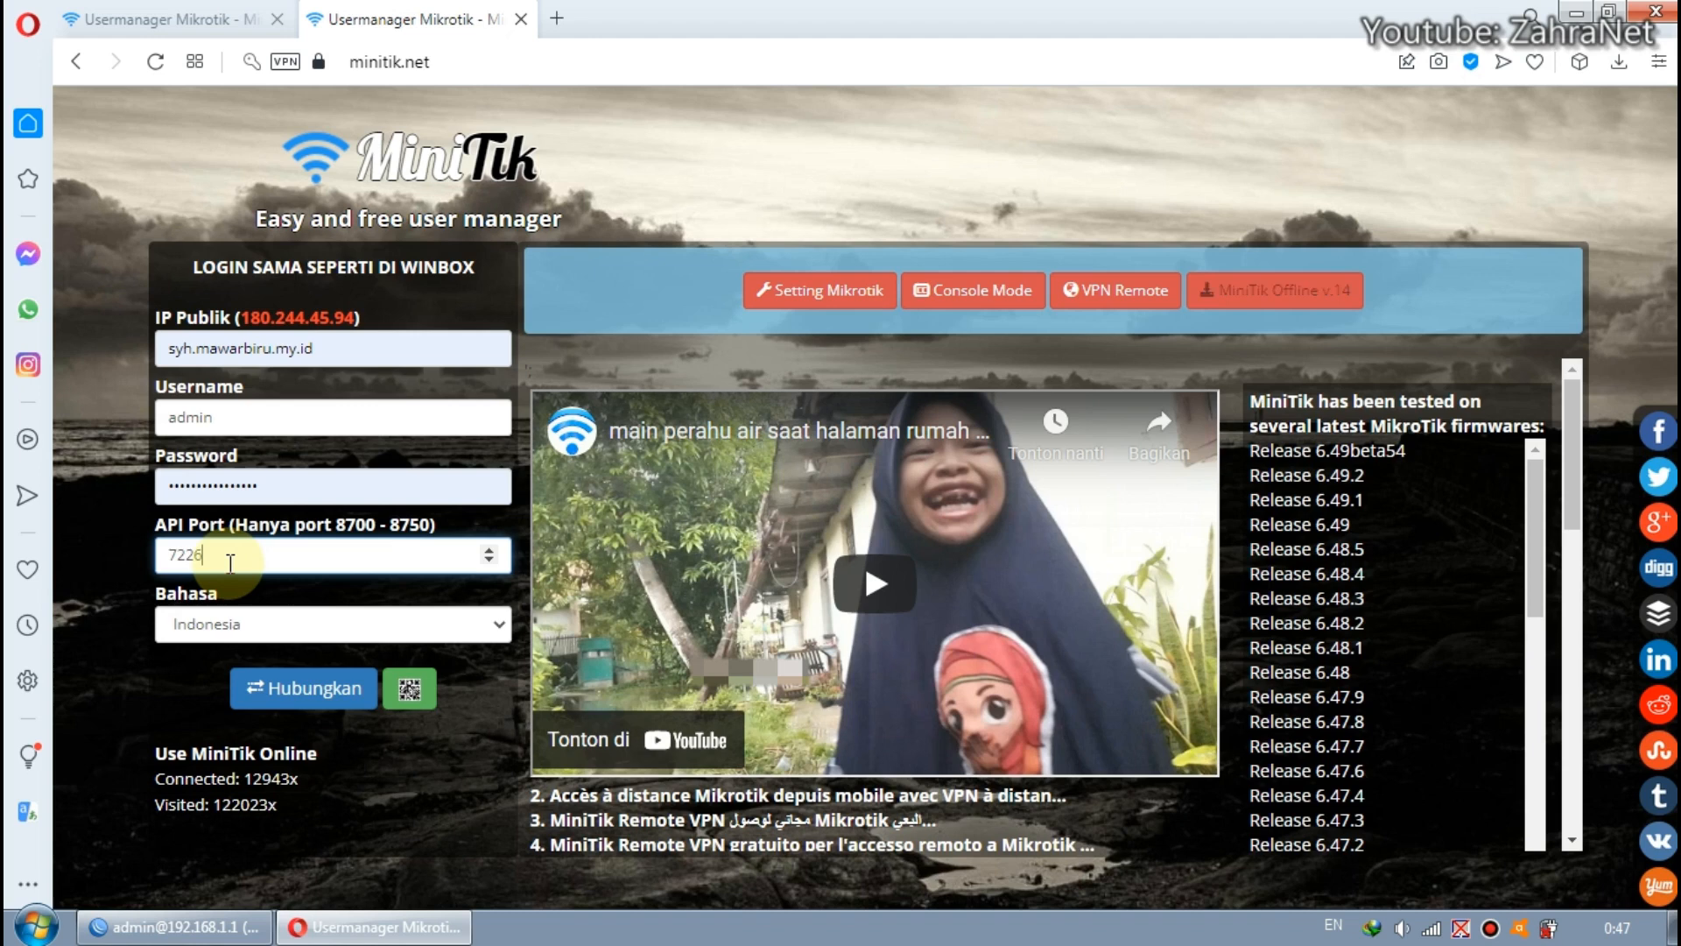
pyautogui.click(310, 698)
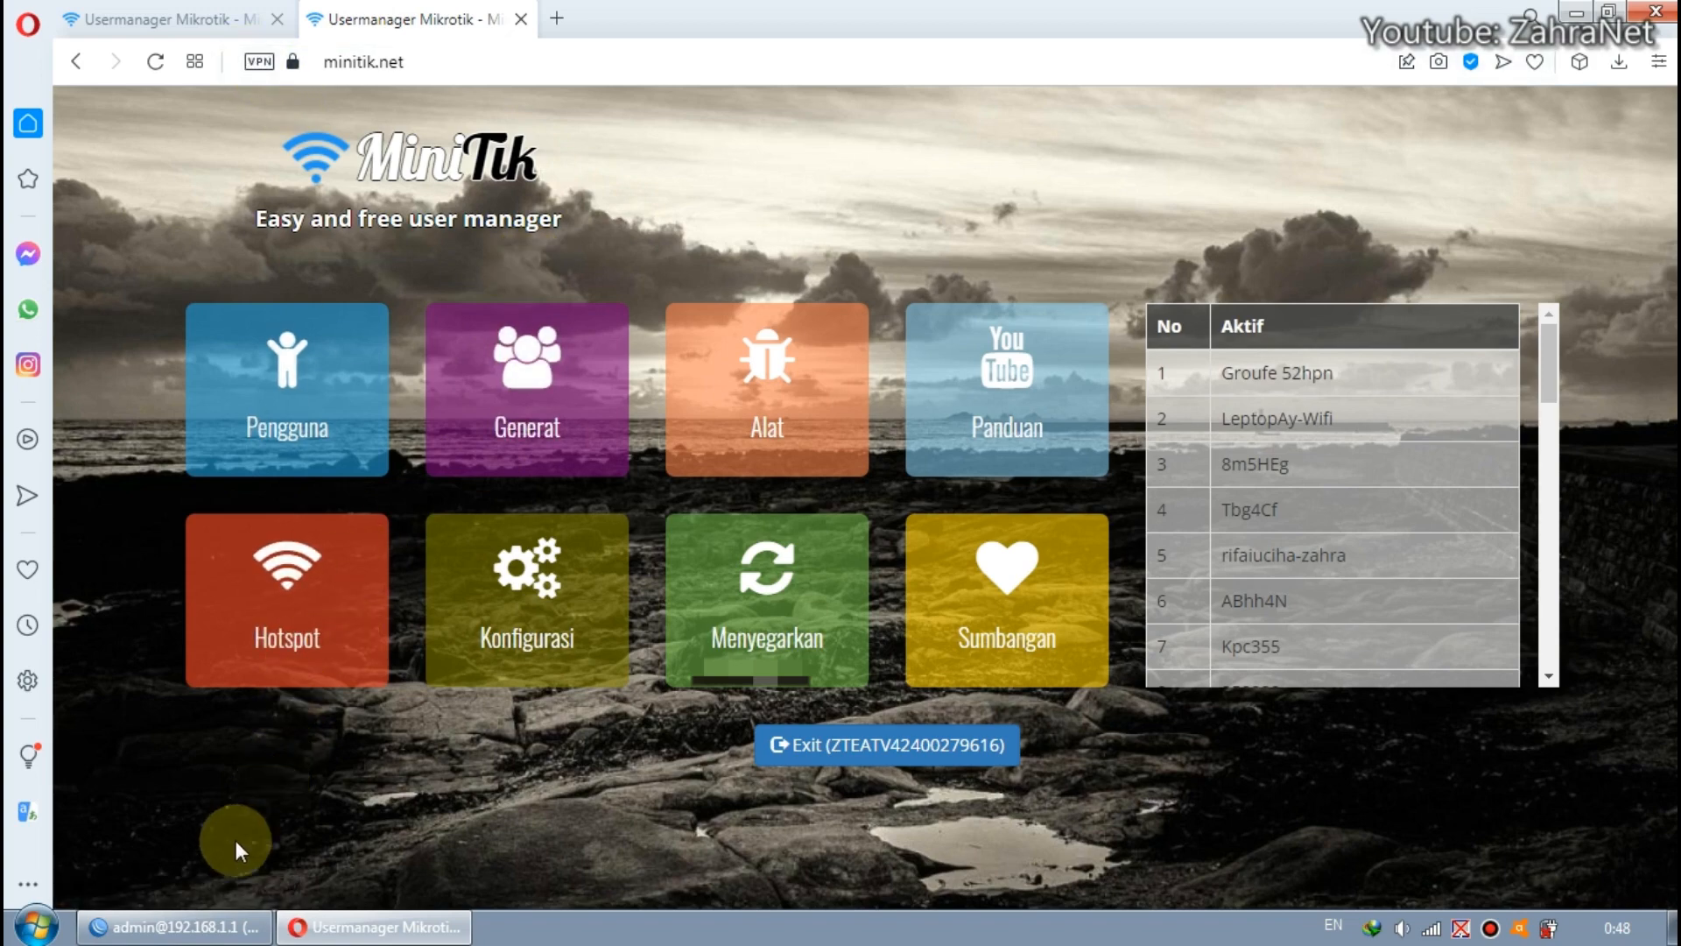
# Switch to WinBox and disconnect its current session to the router at 192.168.1.1.
pyautogui.click(208, 924)
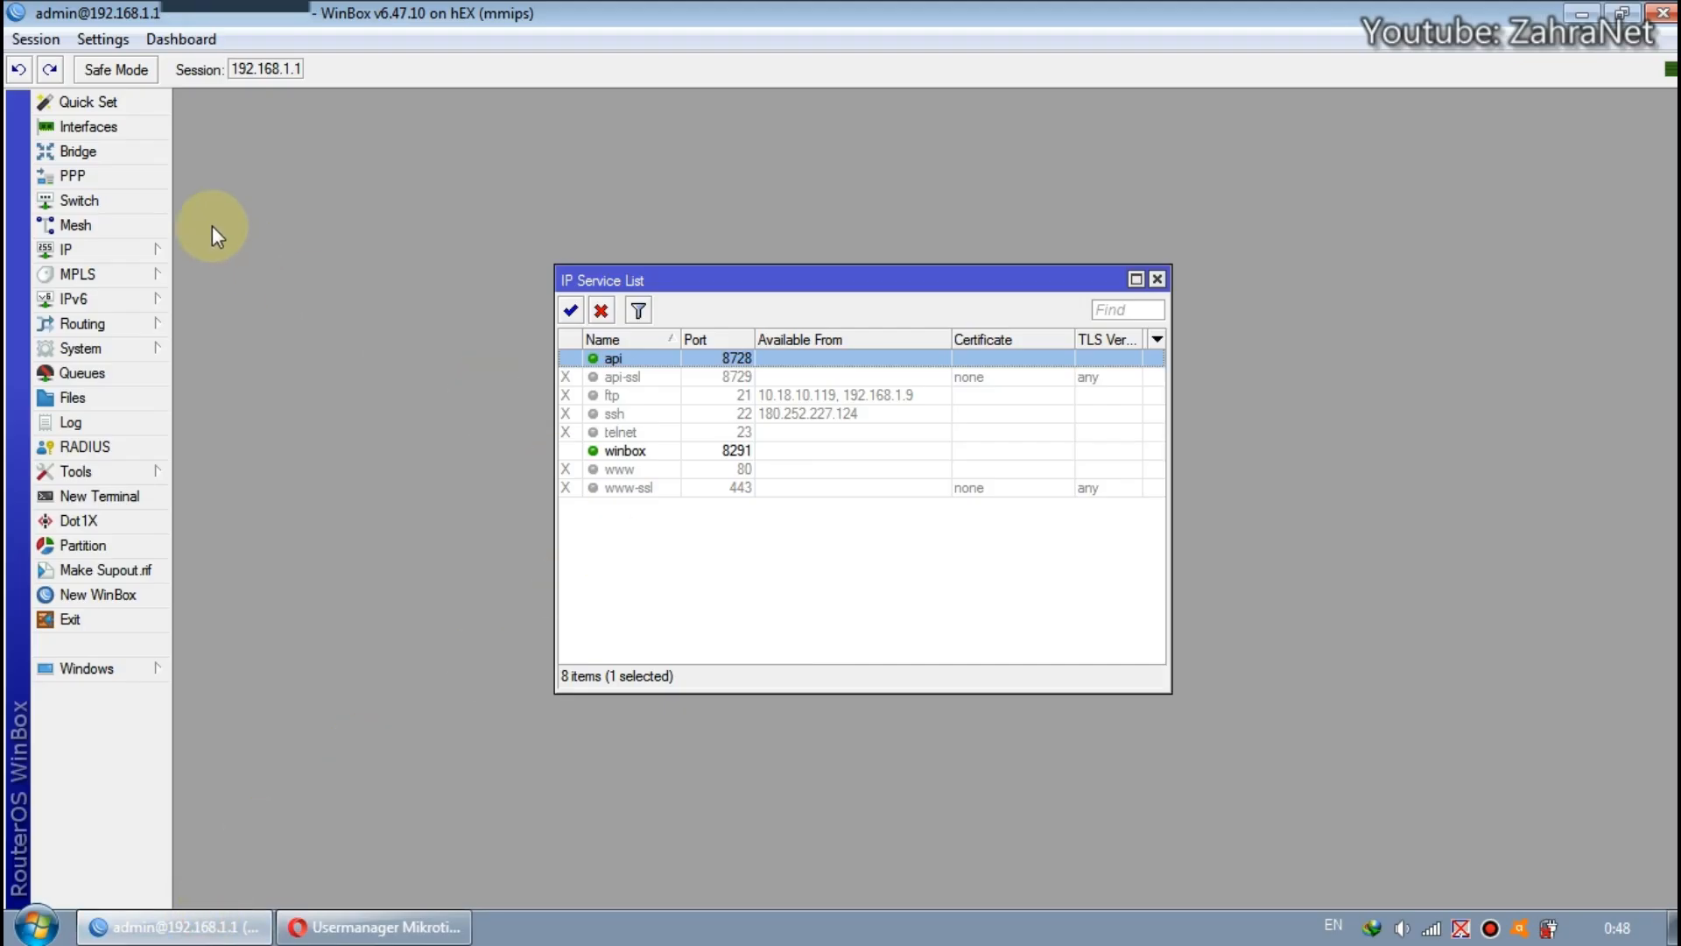
pyautogui.click(36, 39)
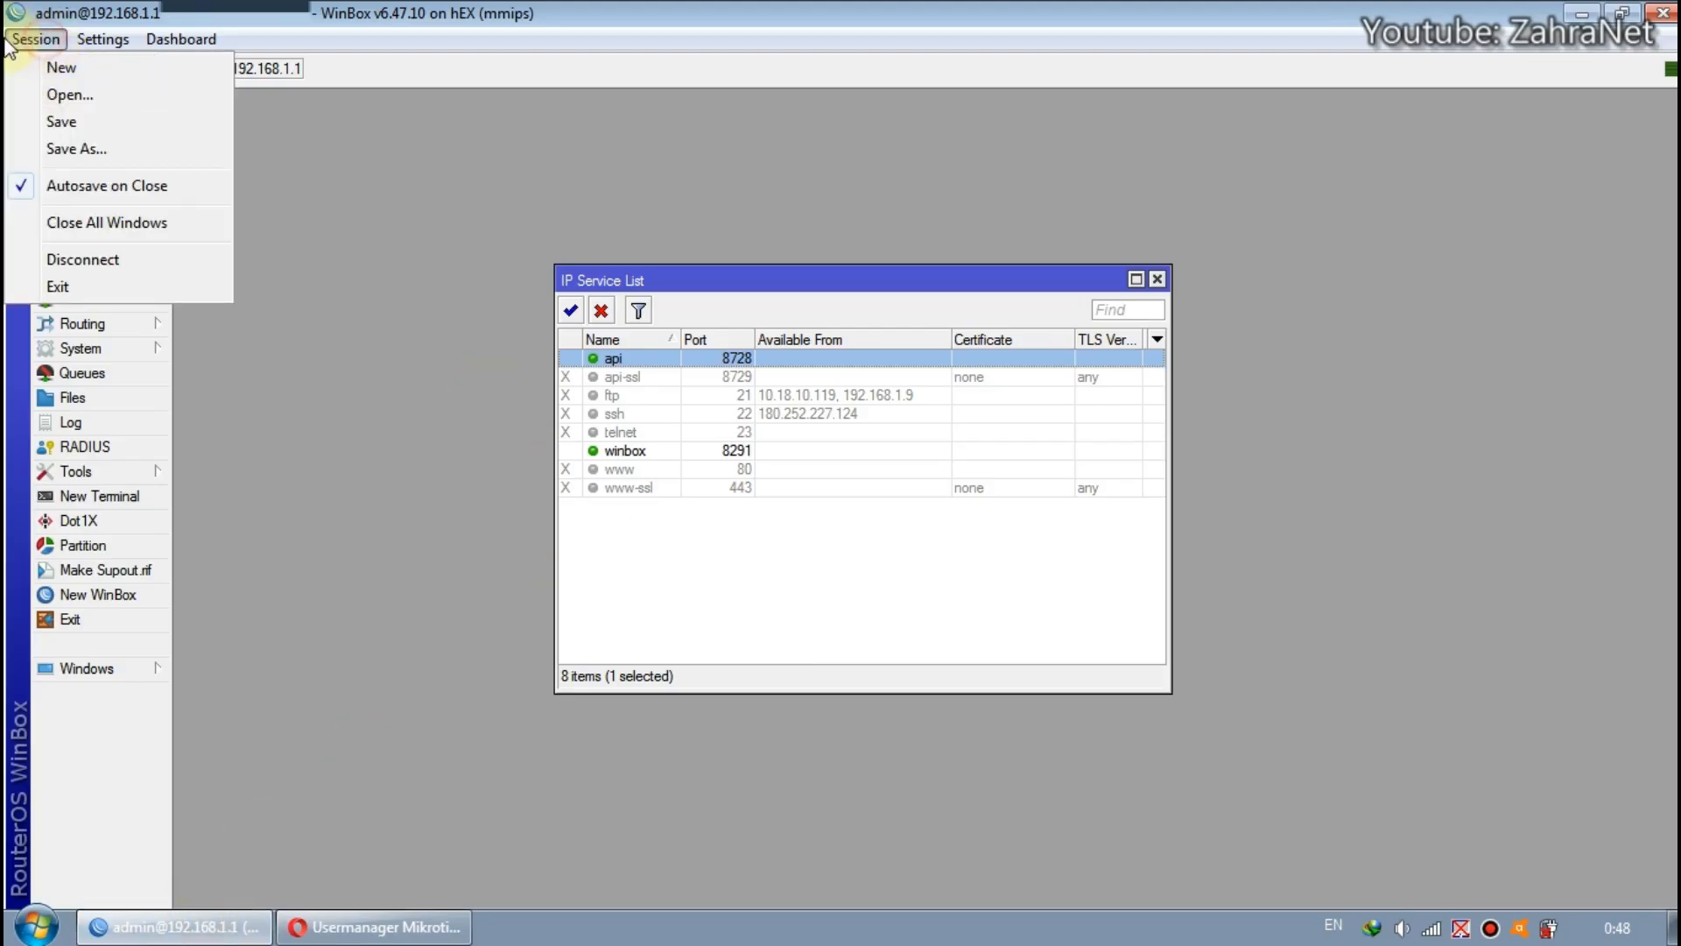
pyautogui.click(140, 263)
# Switch to the MiniTik page in the browser and copy the public port 7227 listed for Port 2.
pyautogui.click(182, 22)
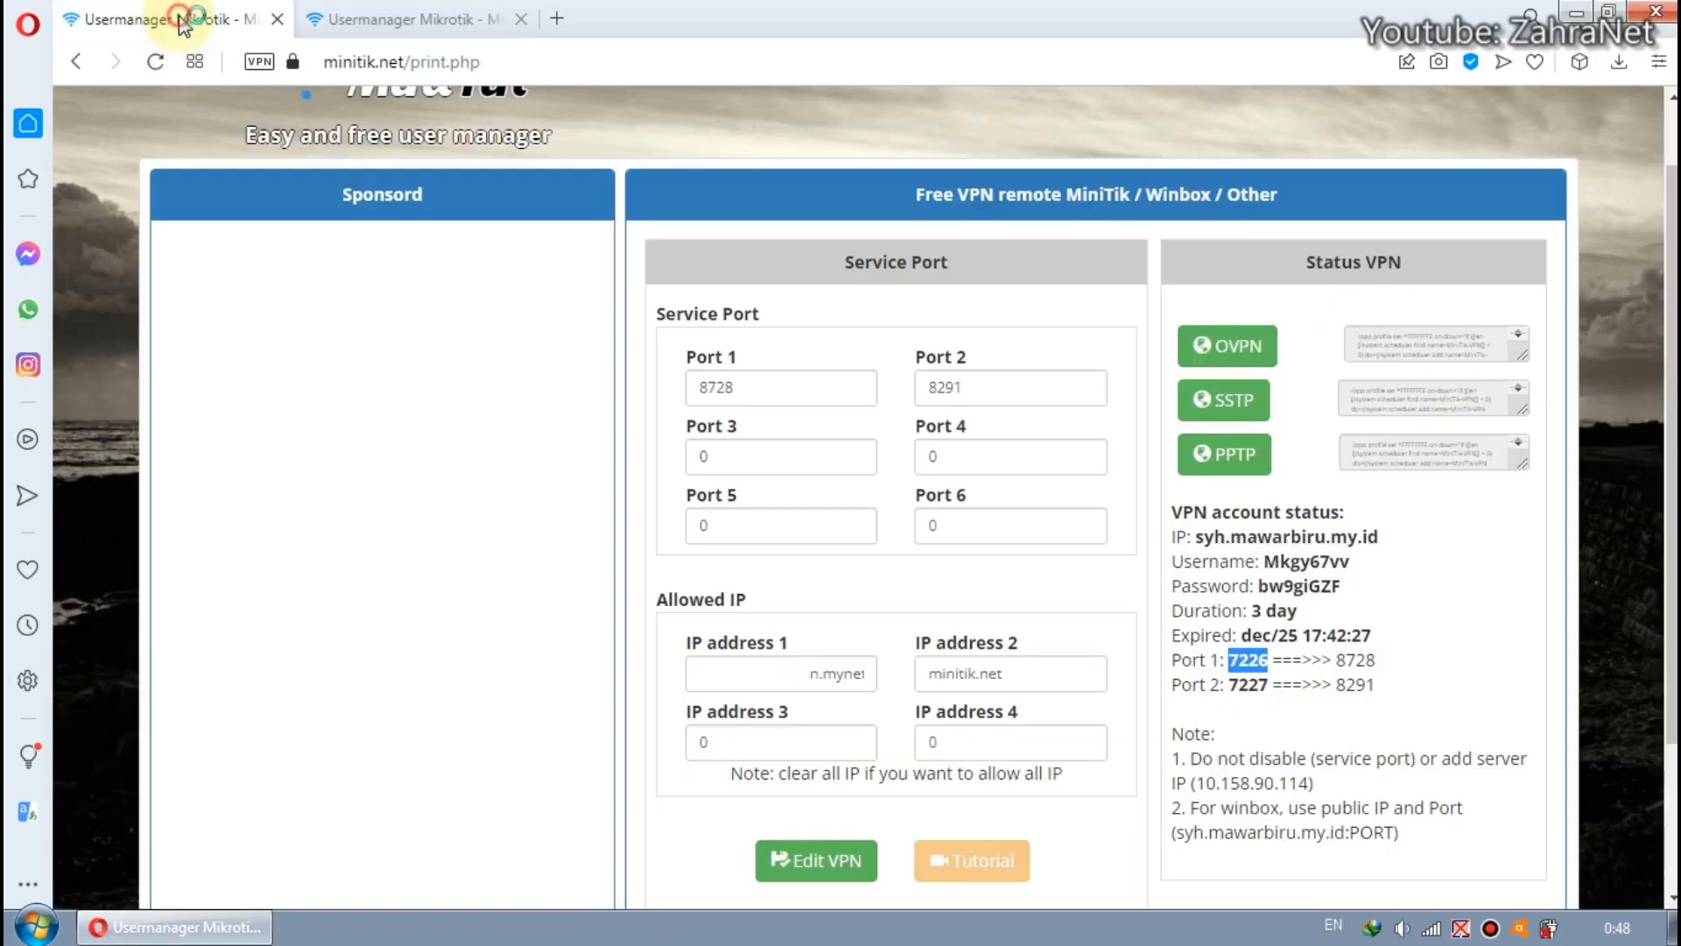
pyautogui.scroll(-1, 1234, 623)
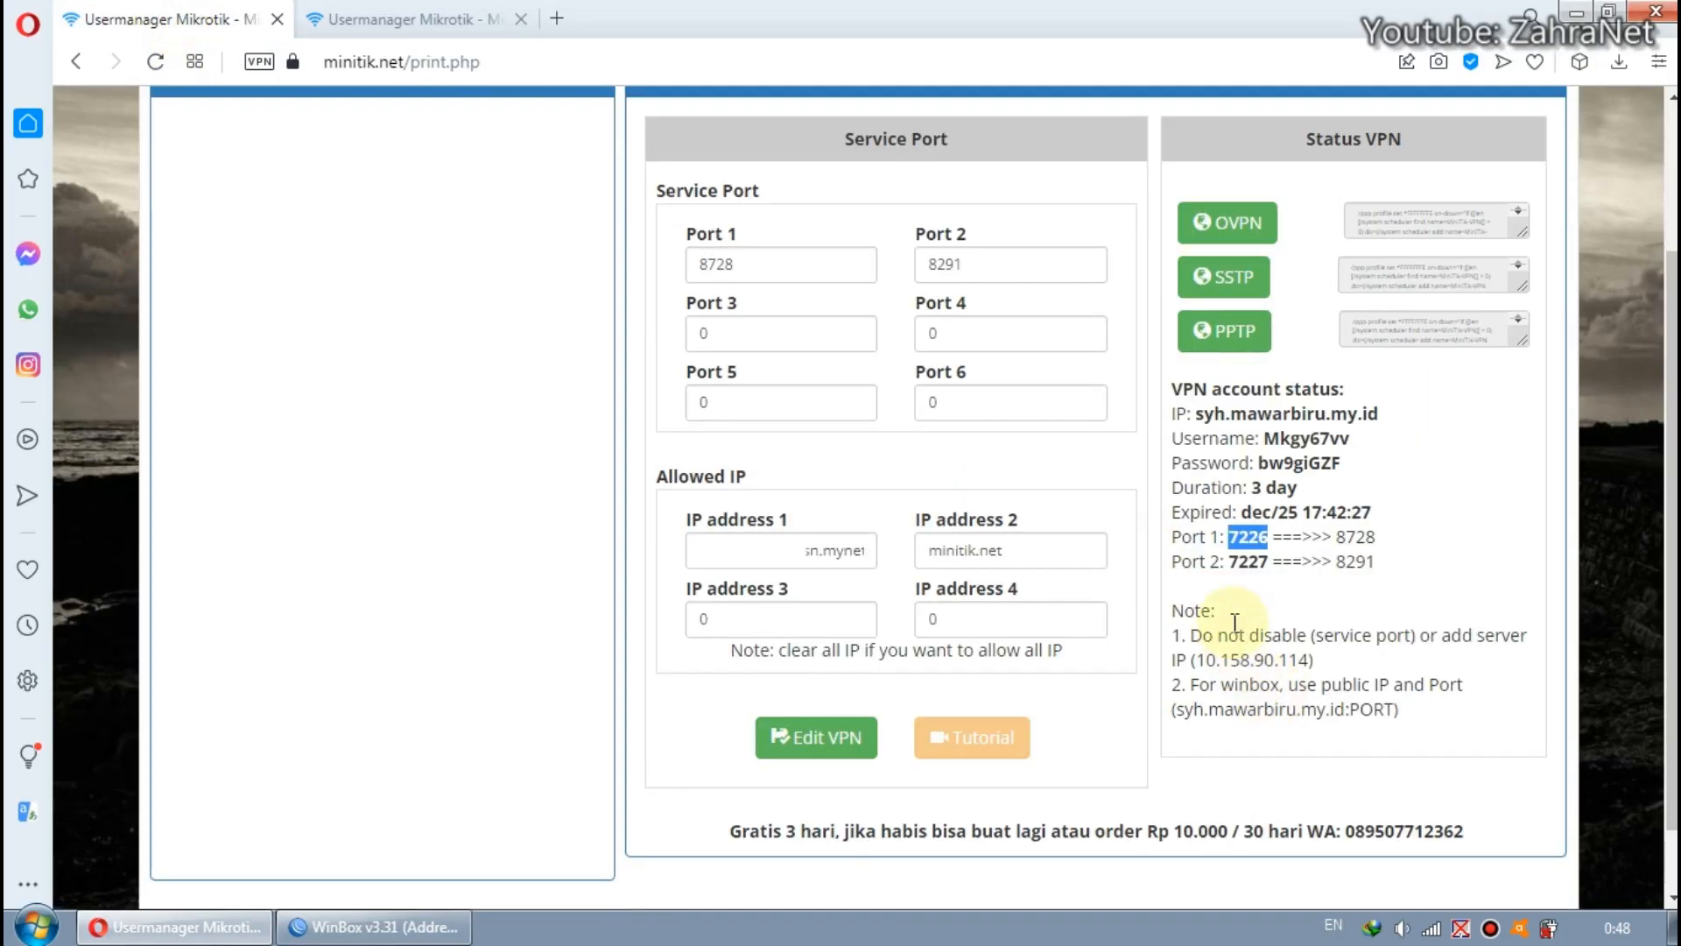
pyautogui.doubleClick(1252, 562)
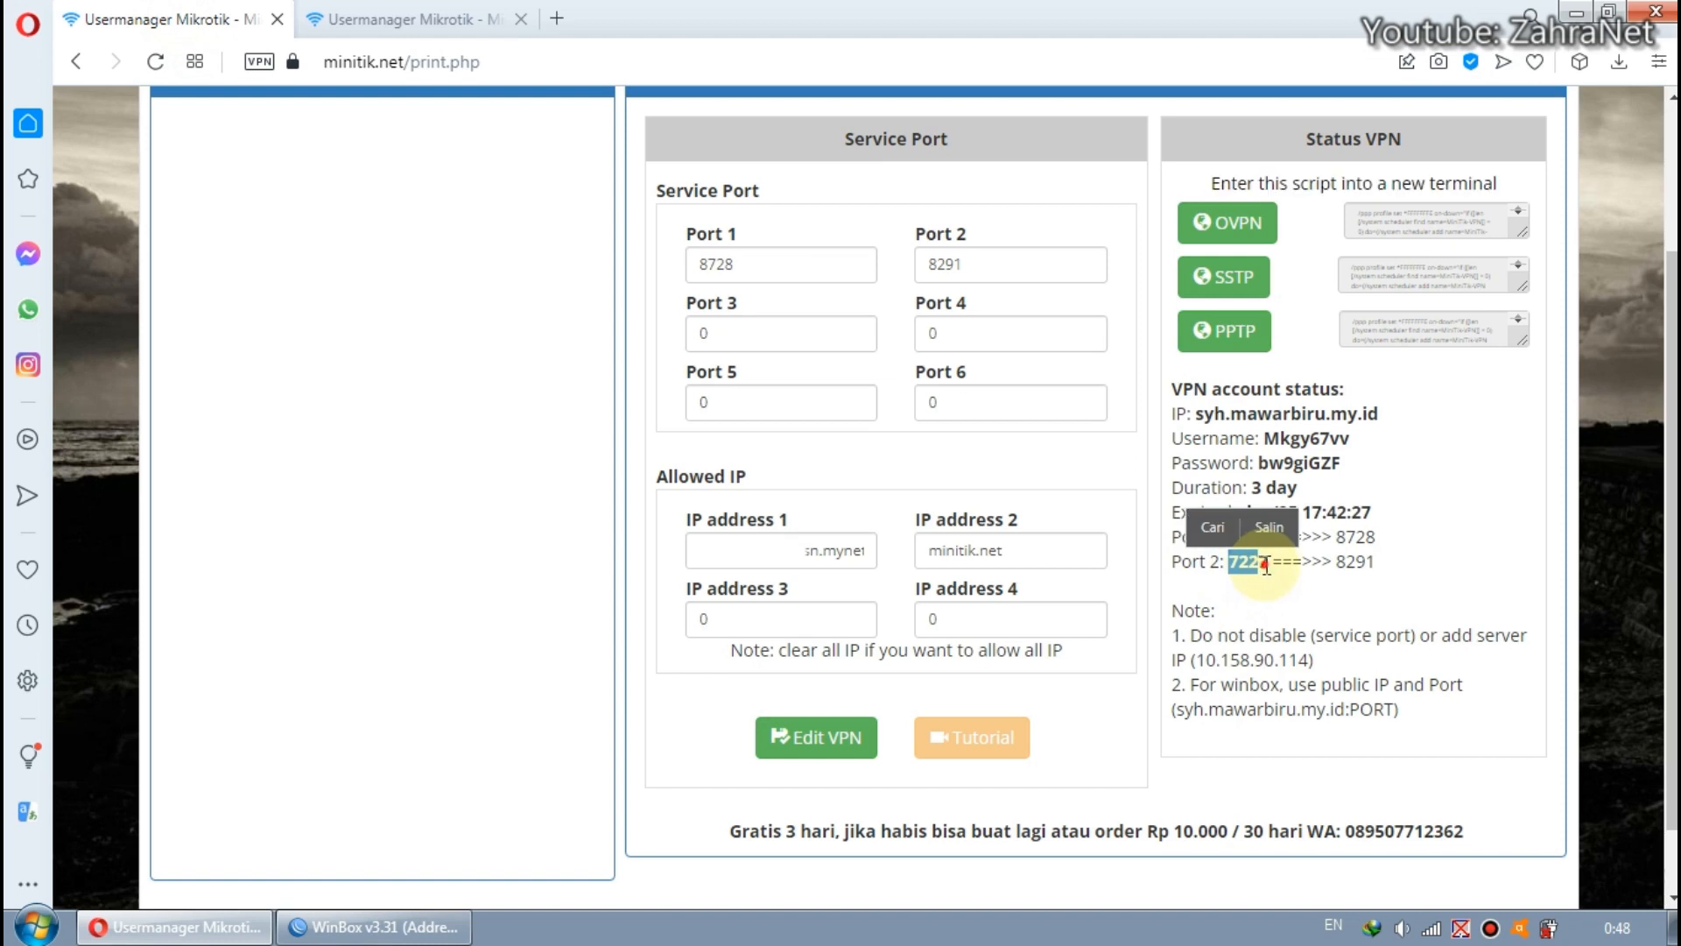
pyautogui.click(1269, 526)
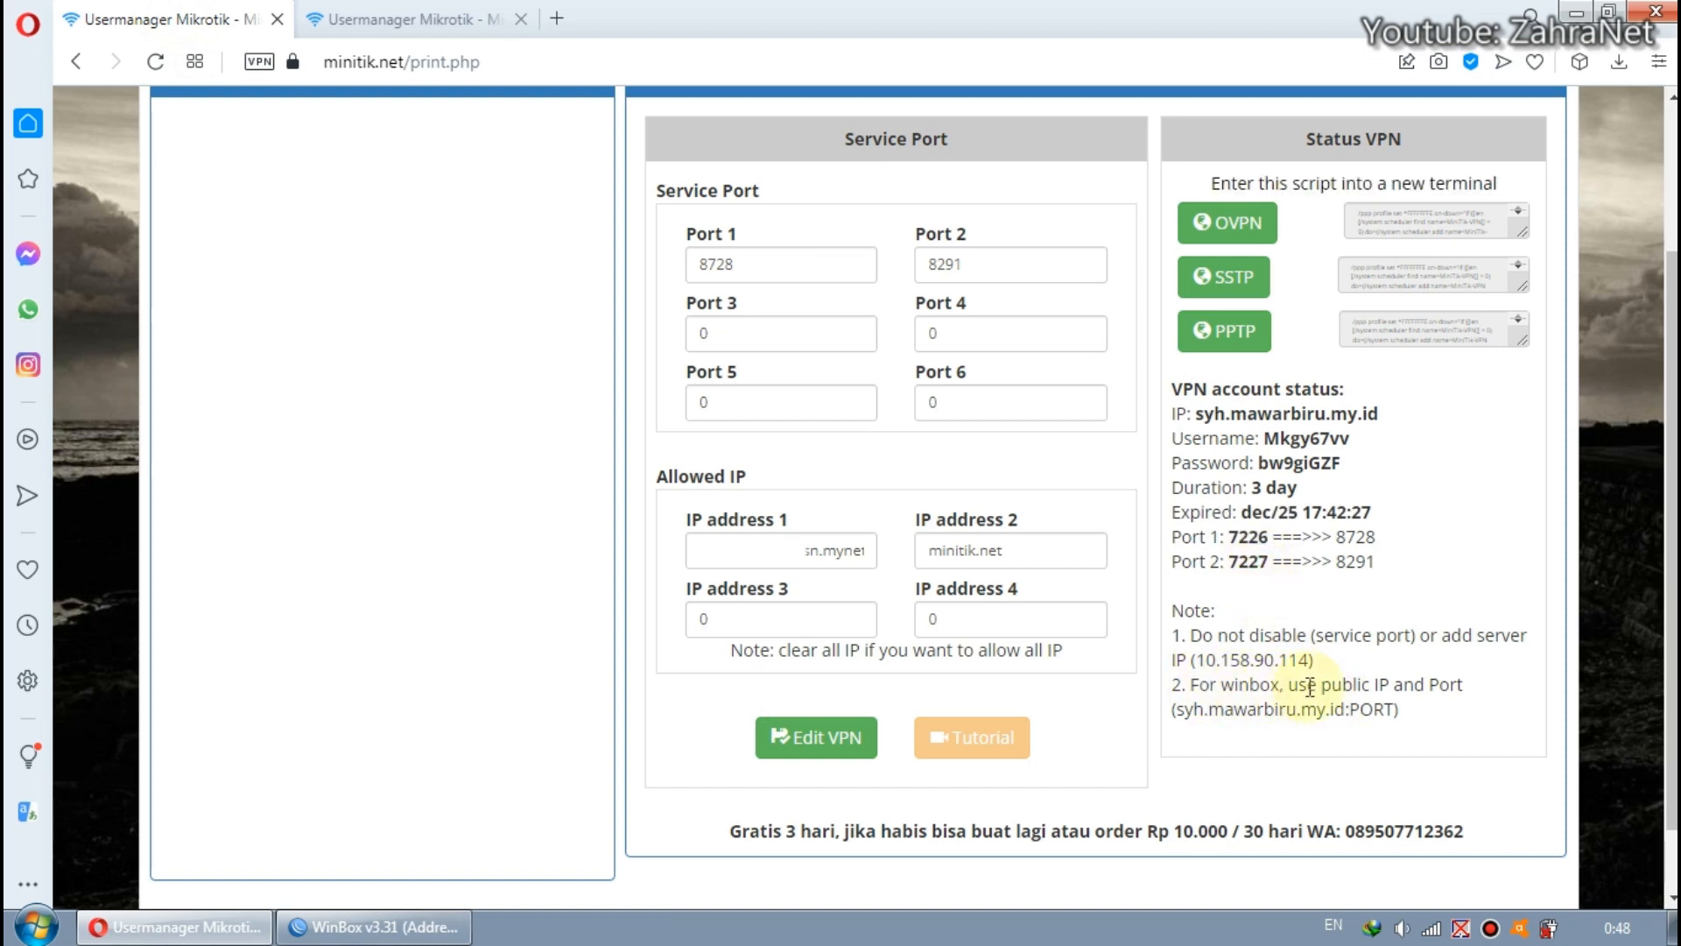
# Review the note on combining the public IP and port into a WinBox address.
pyautogui.moveTo(1176, 712); pyautogui.dragTo(1347, 706)
pyautogui.click(1348, 707)
pyautogui.doubleClick(1373, 709)
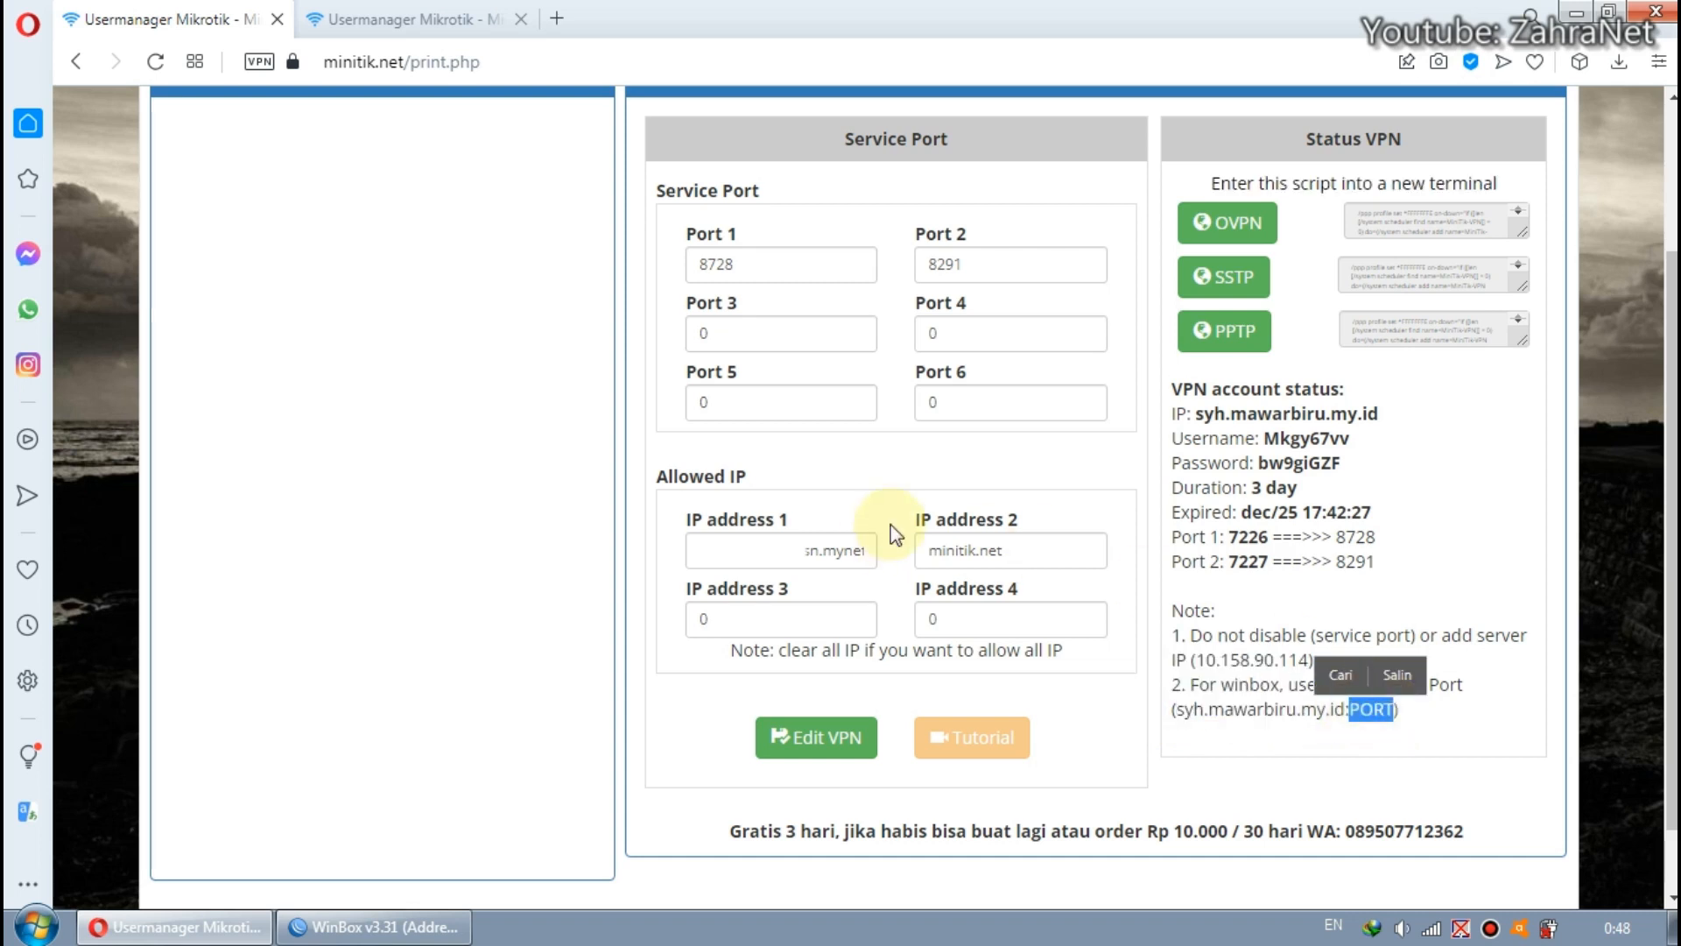
pyautogui.click(435, 930)
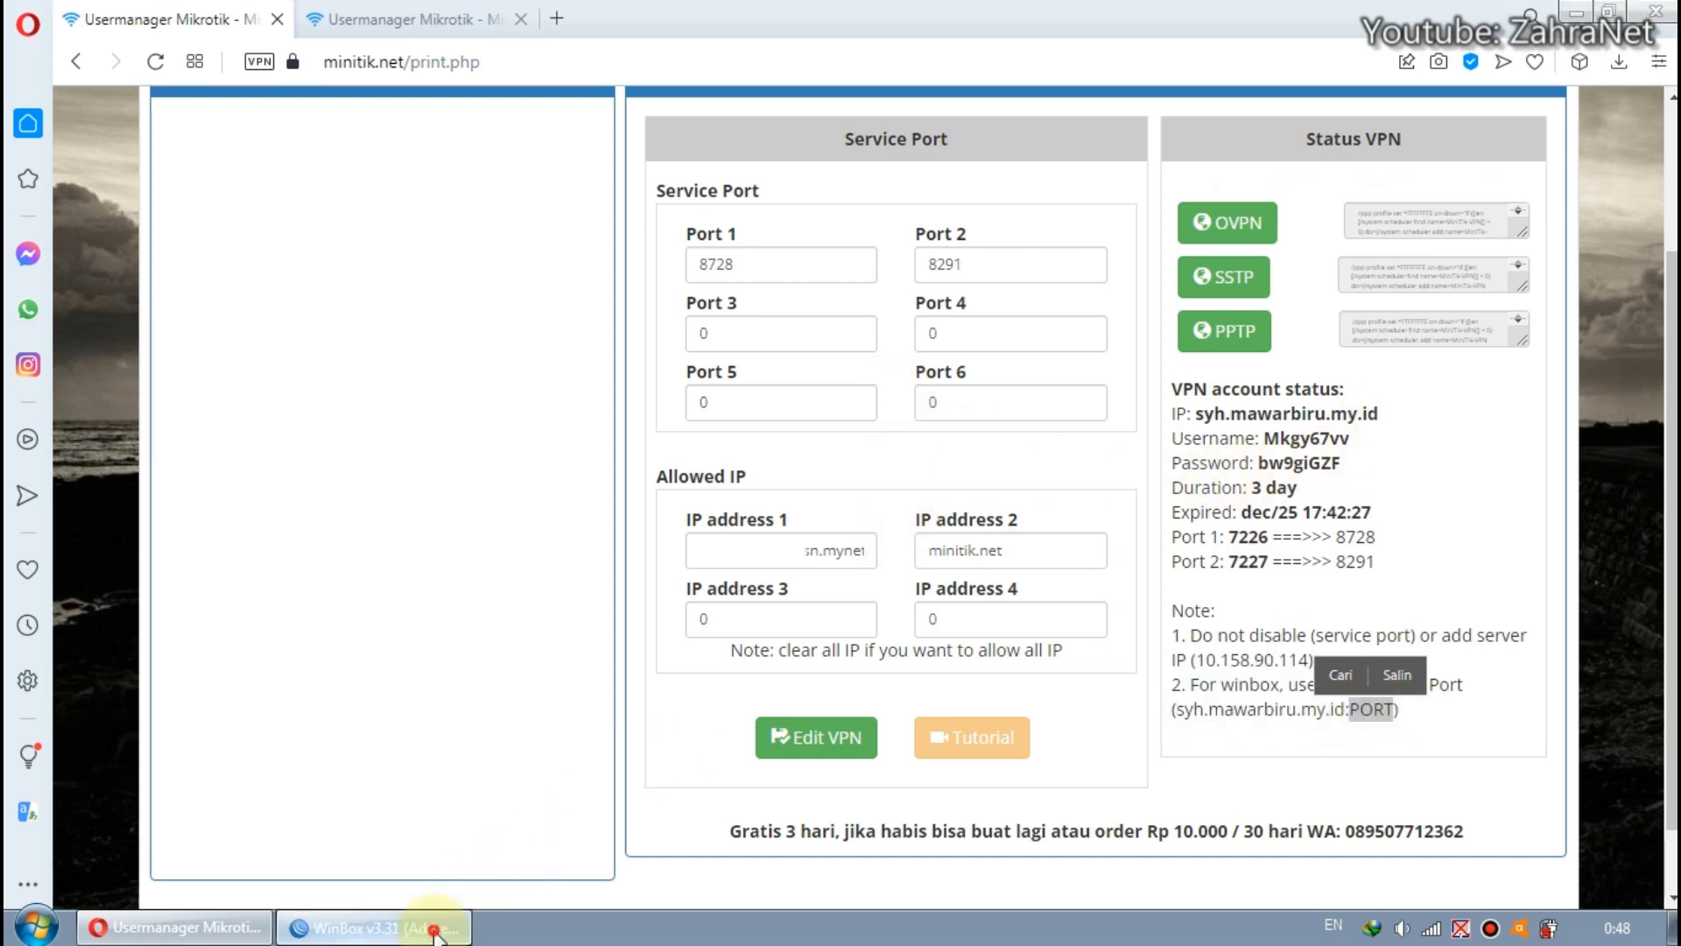
pyautogui.click(180, 927)
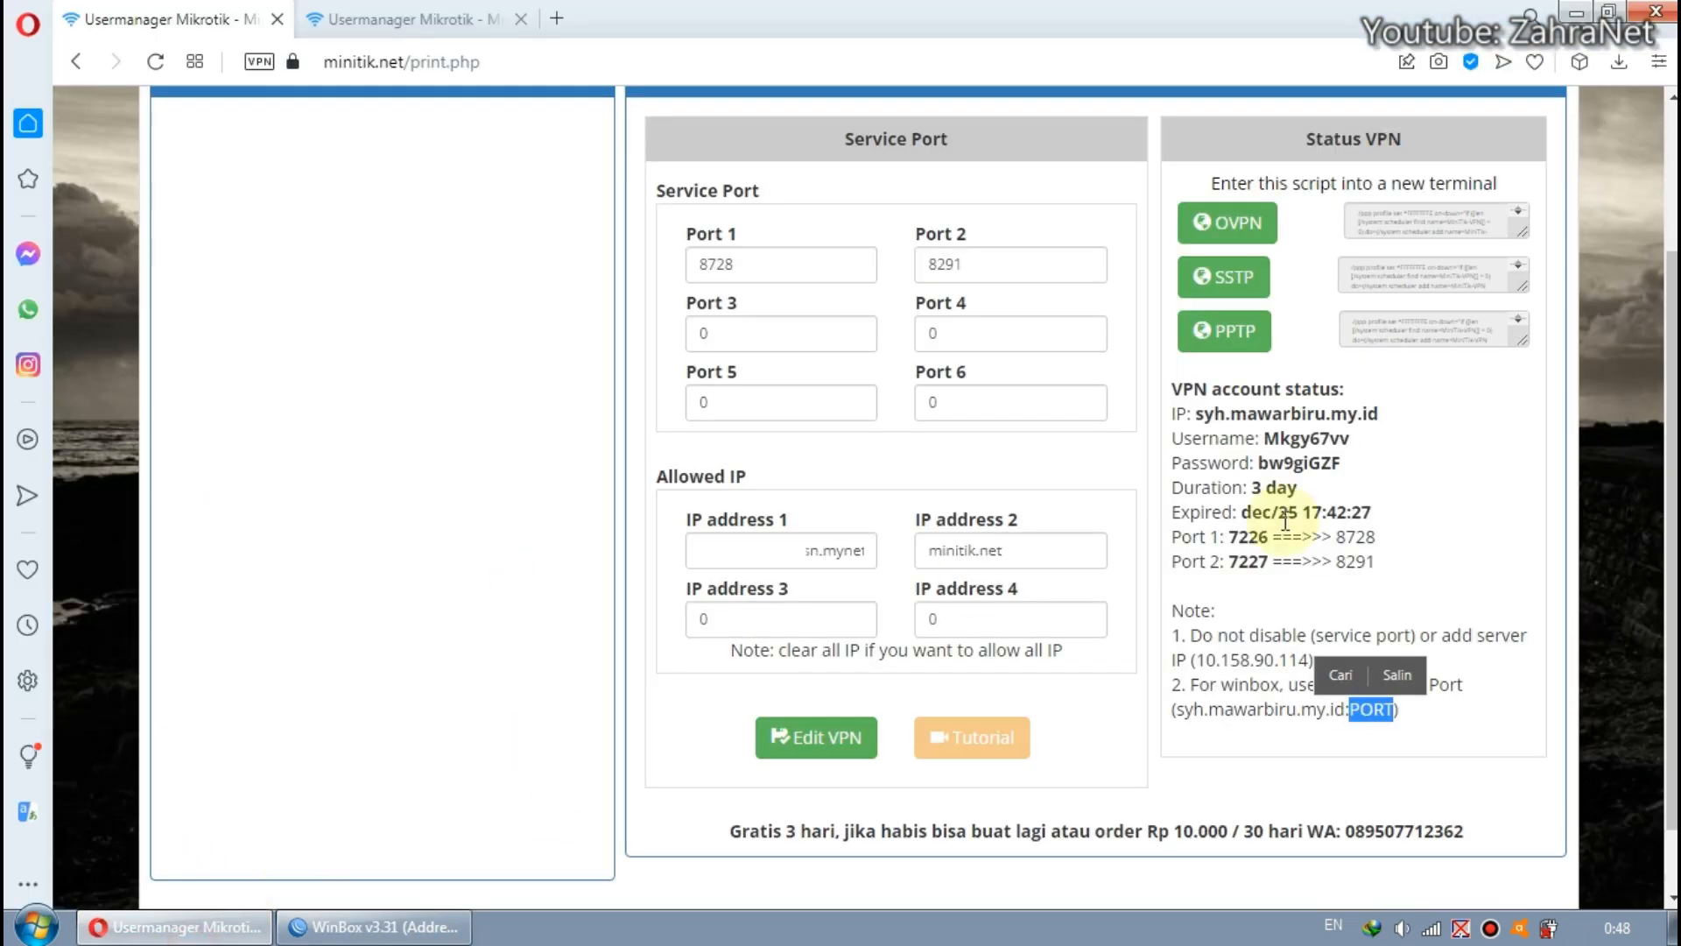
# Copy the public address syh.mawarbiru.my.id from the VPN account status and paste it as WinBox's Connect To address.
pyautogui.moveTo(1379, 414); pyautogui.dragTo(1197, 413)
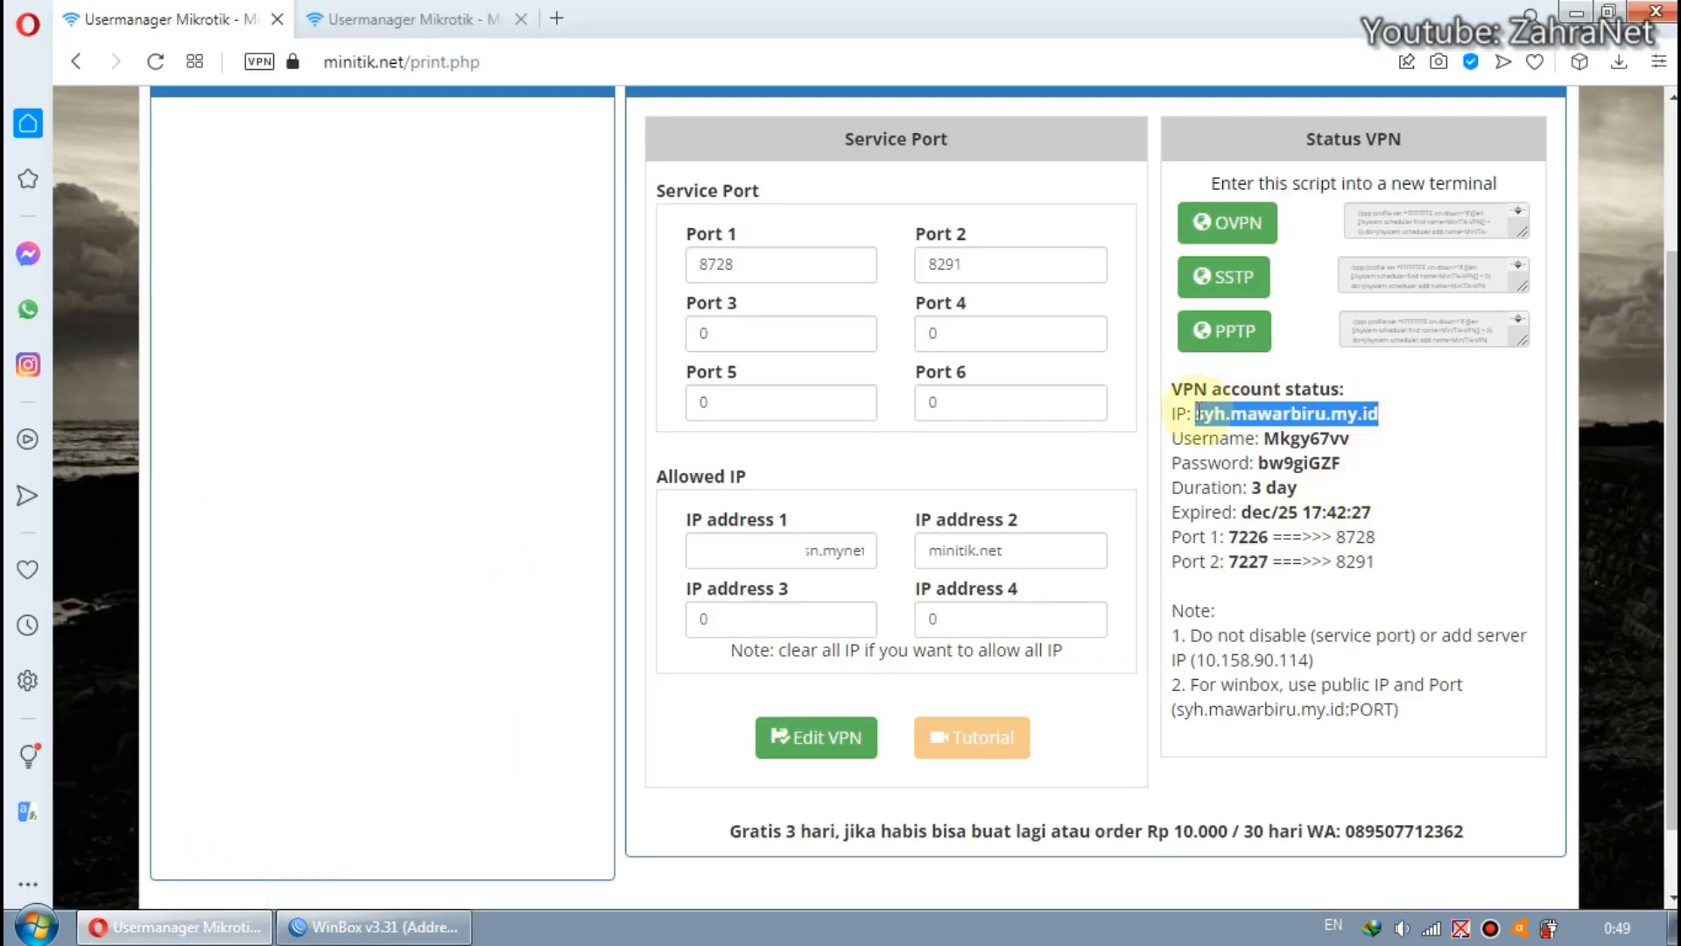
pyautogui.rightClick(1197, 413)
pyautogui.click(1270, 500)
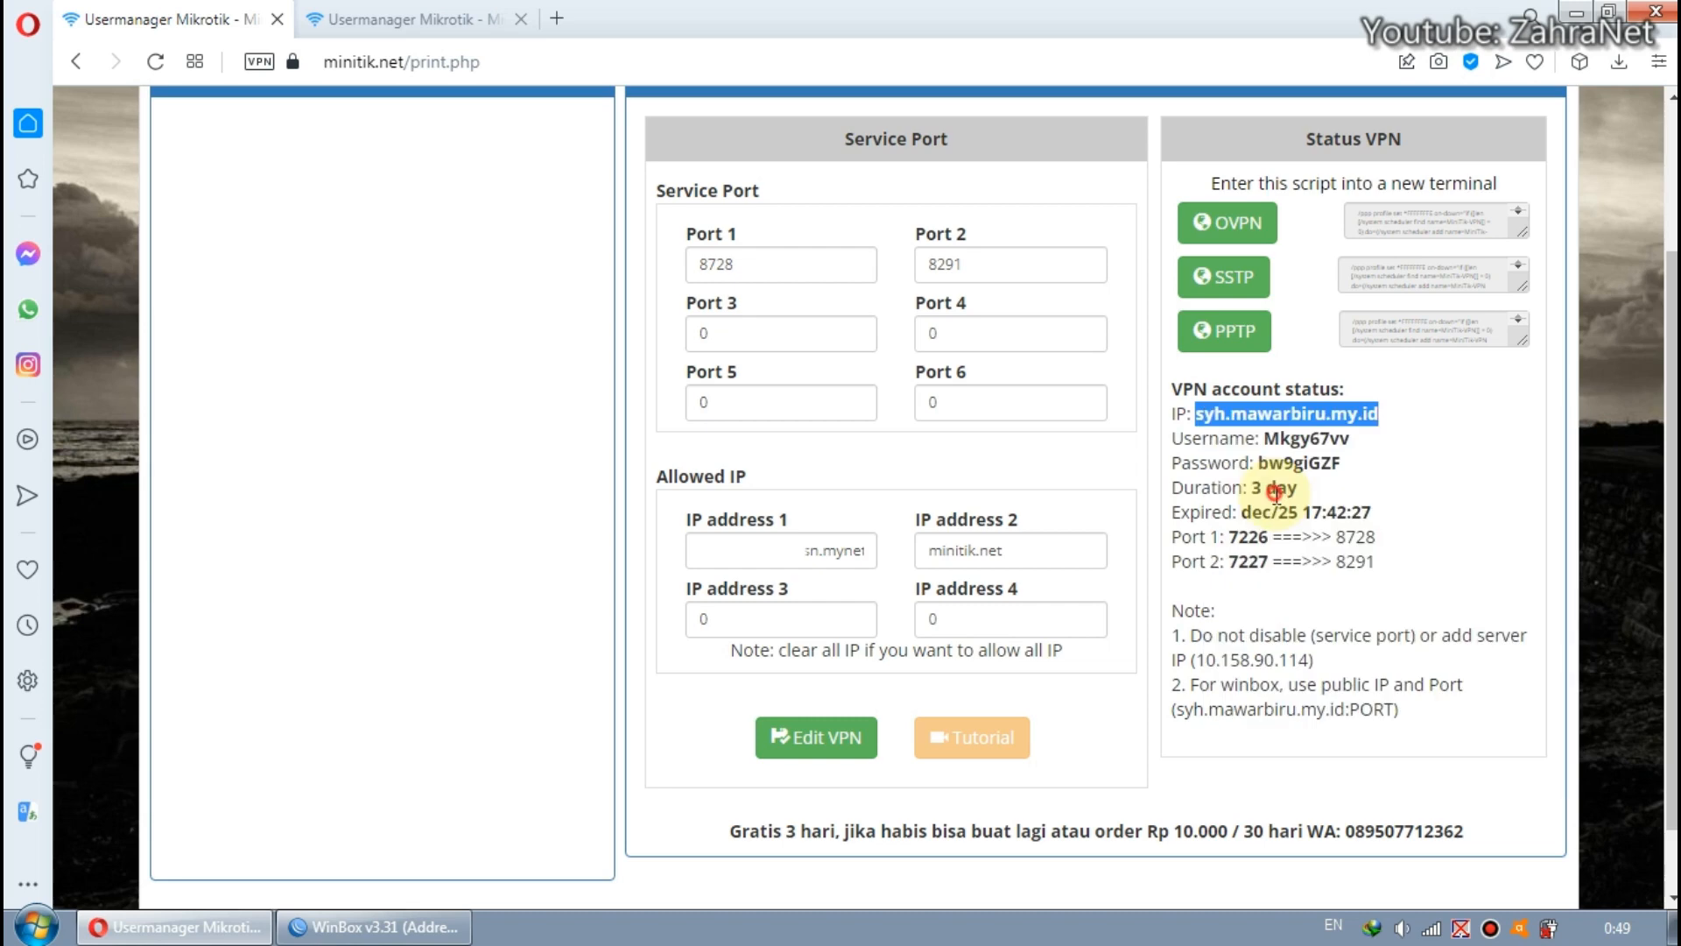
pyautogui.click(429, 930)
pyautogui.rightClick(231, 72)
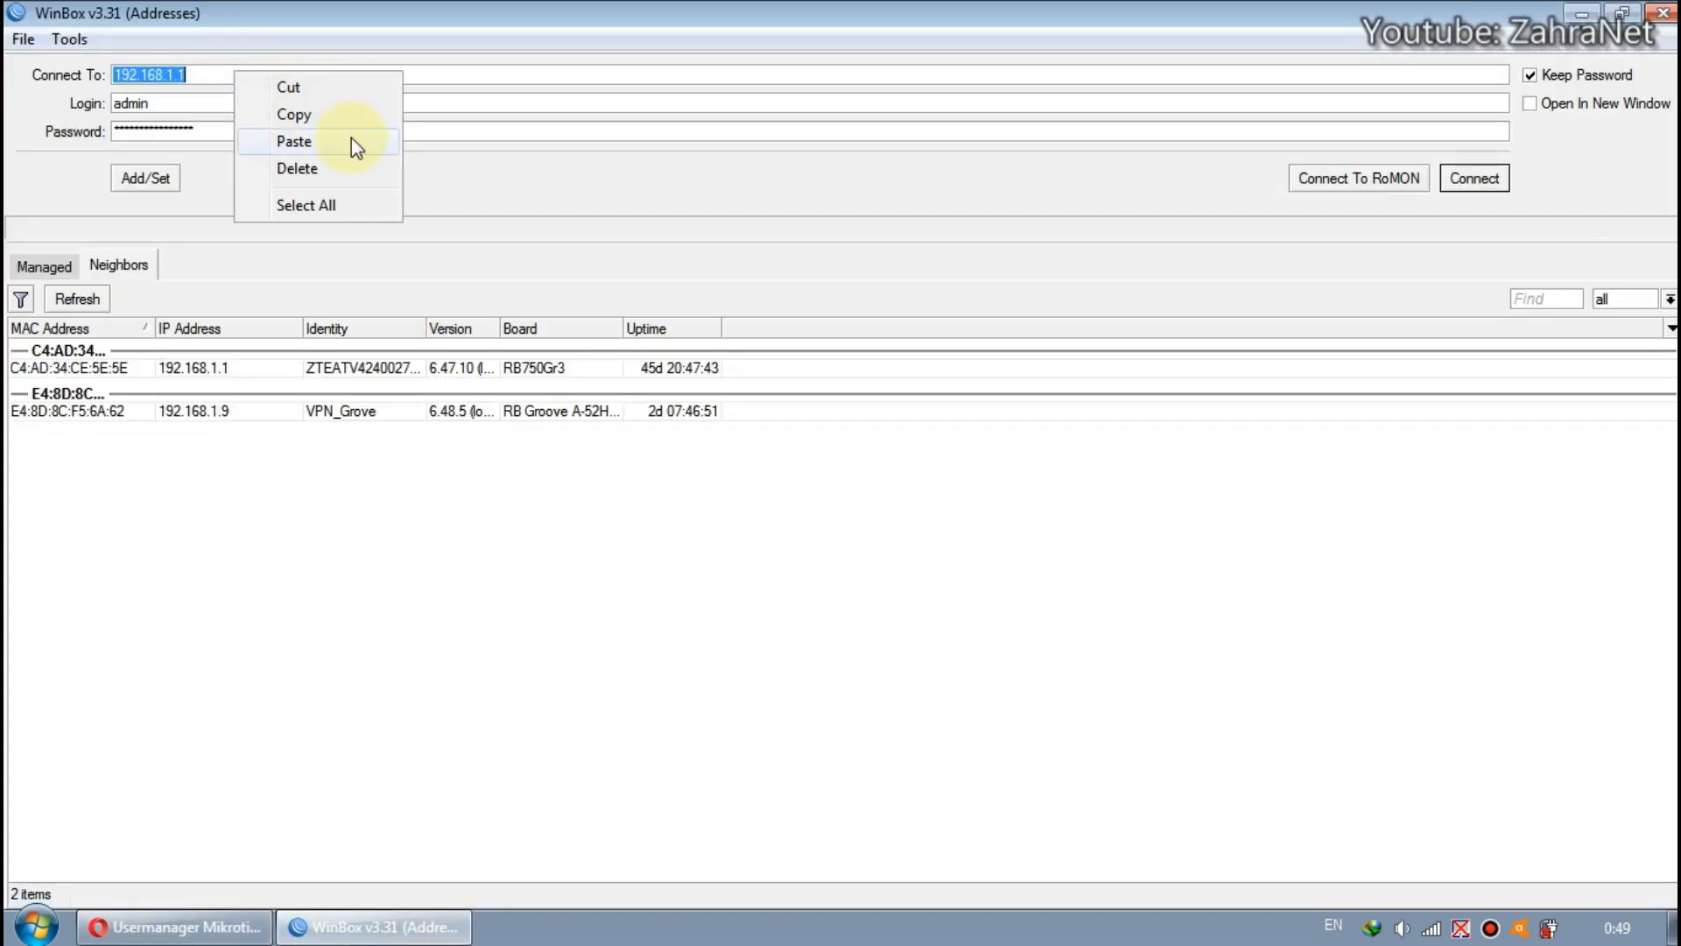
pyautogui.click(295, 141)
# Return to the MiniTik page in the browser and check the address format and the public port mapped to 8291.
pyautogui.click(214, 927)
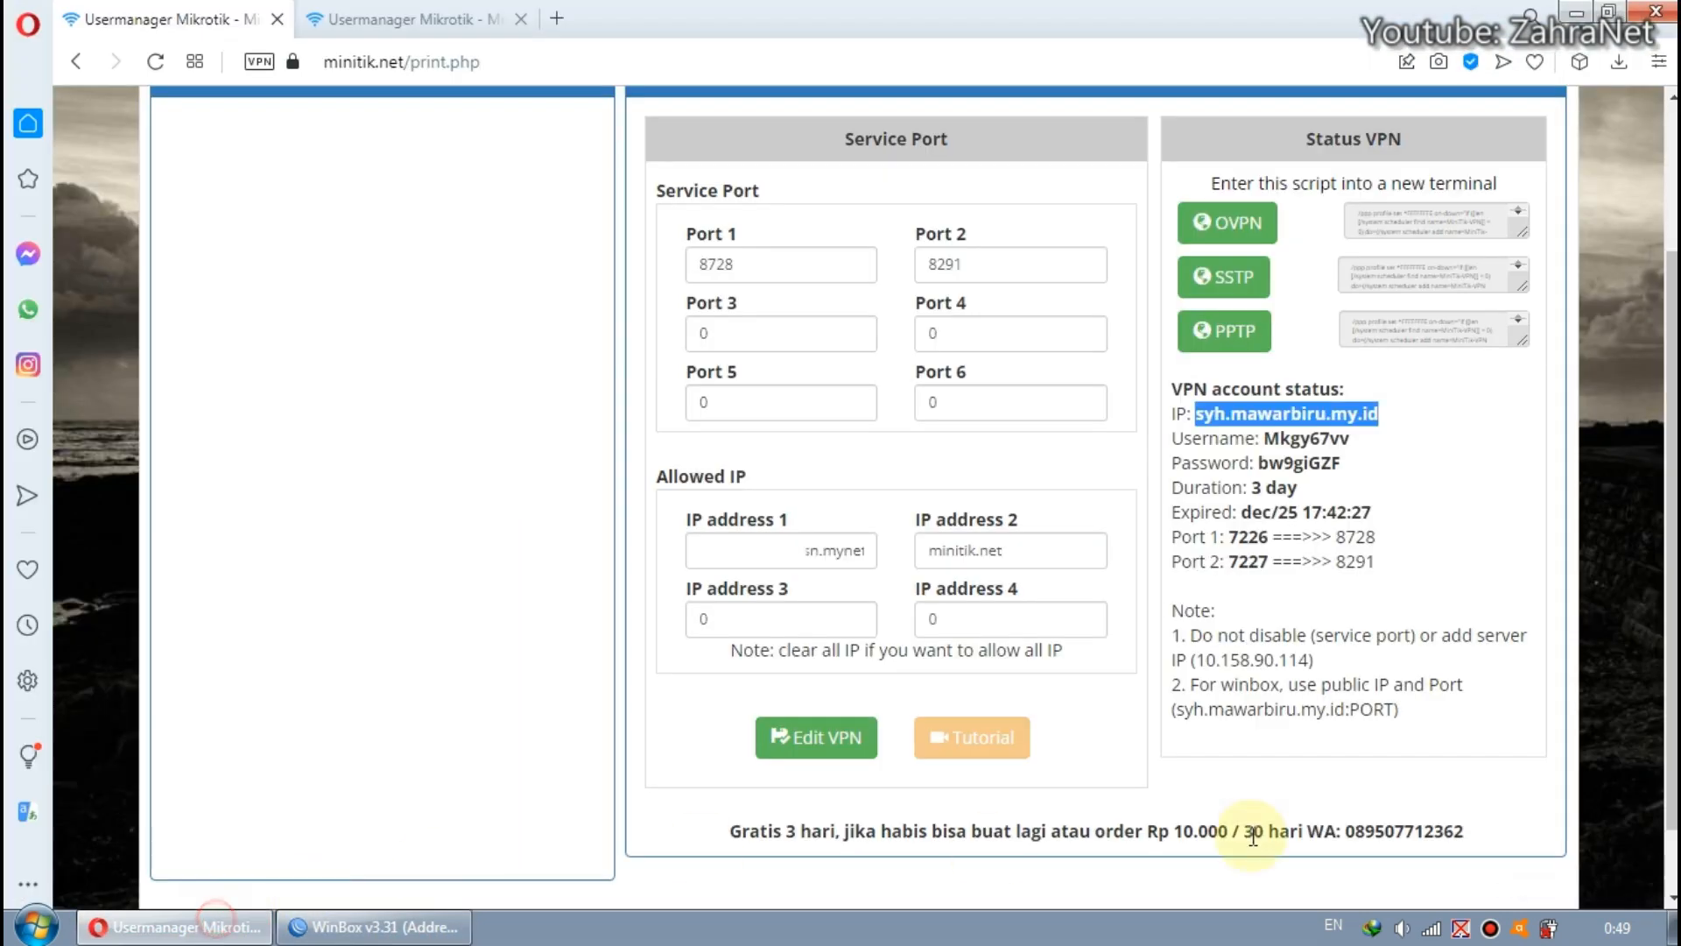
pyautogui.moveTo(1346, 713); pyautogui.dragTo(1364, 720)
pyautogui.click(1363, 719)
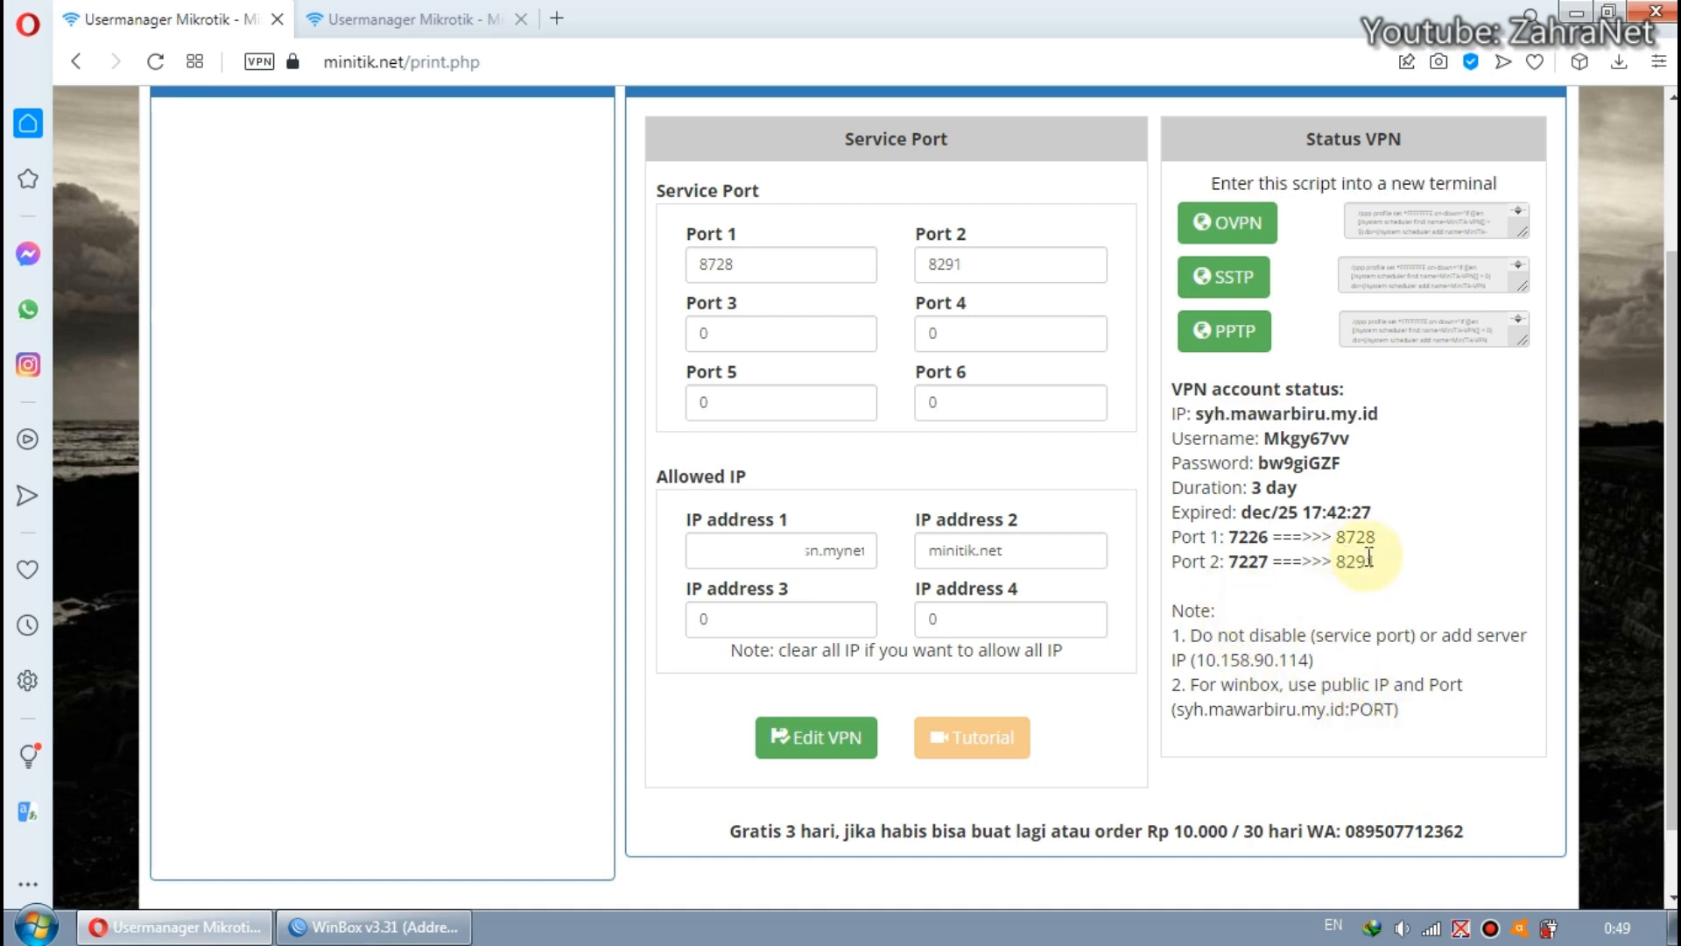
pyautogui.moveTo(1379, 564); pyautogui.dragTo(1239, 565)
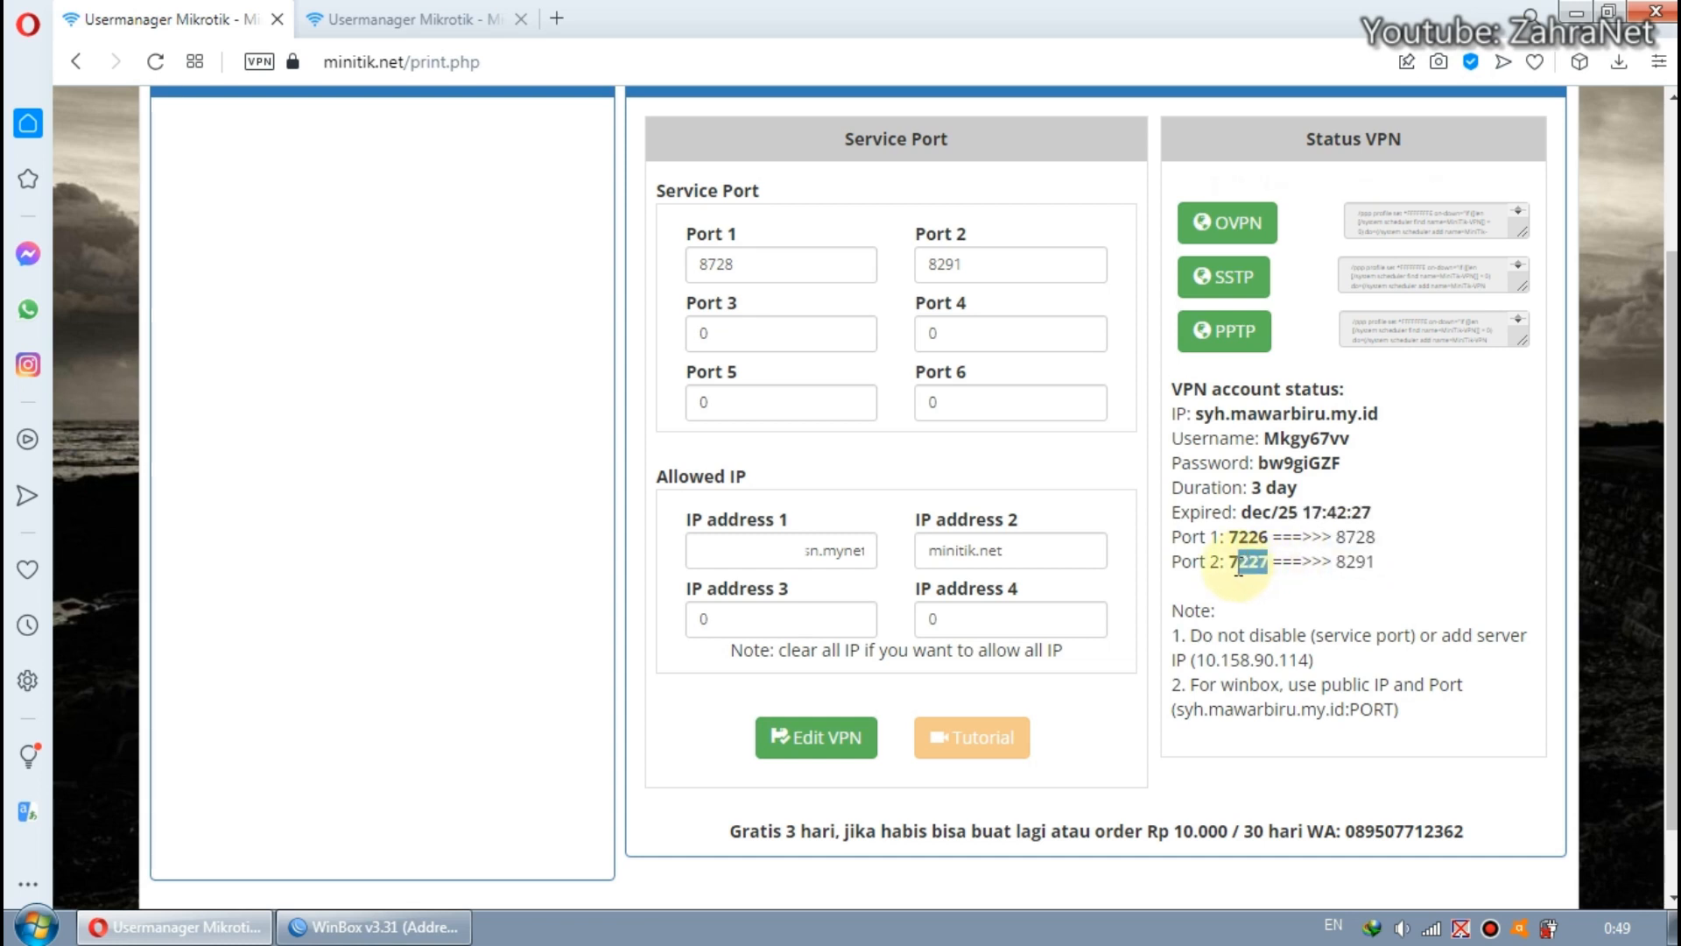
# Switch to WinBox, append :7227 to the Connect To address syh.mawarbiru.my.id, and connect with the saved login.
pyautogui.click(375, 927)
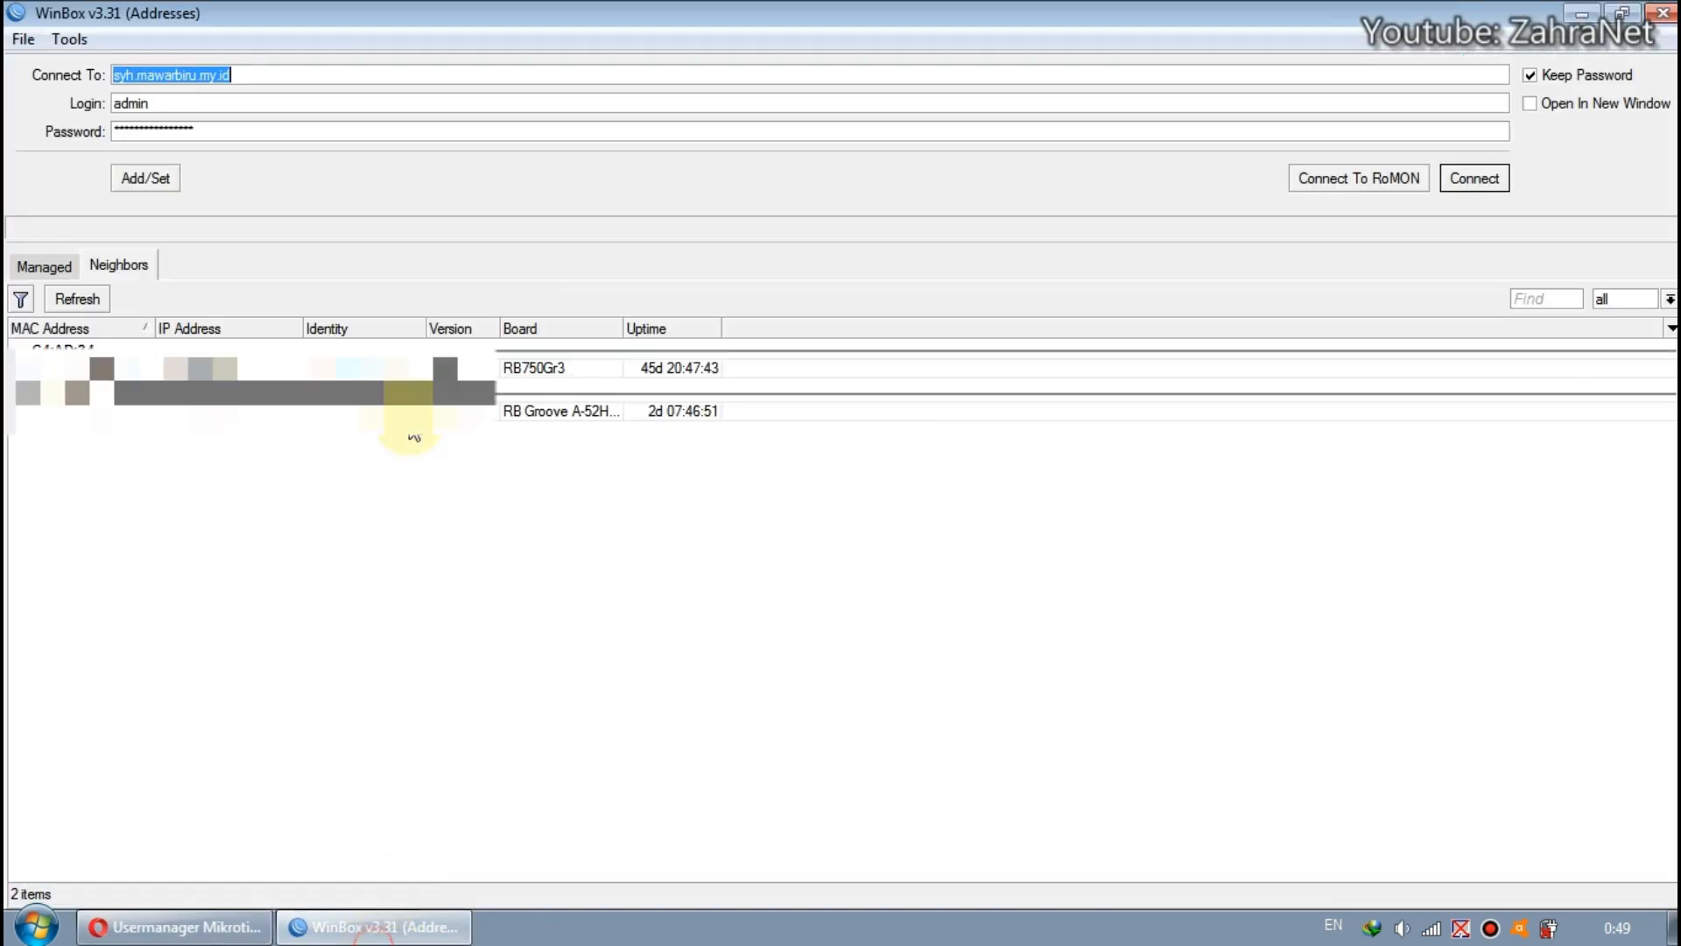
pyautogui.click(354, 78)
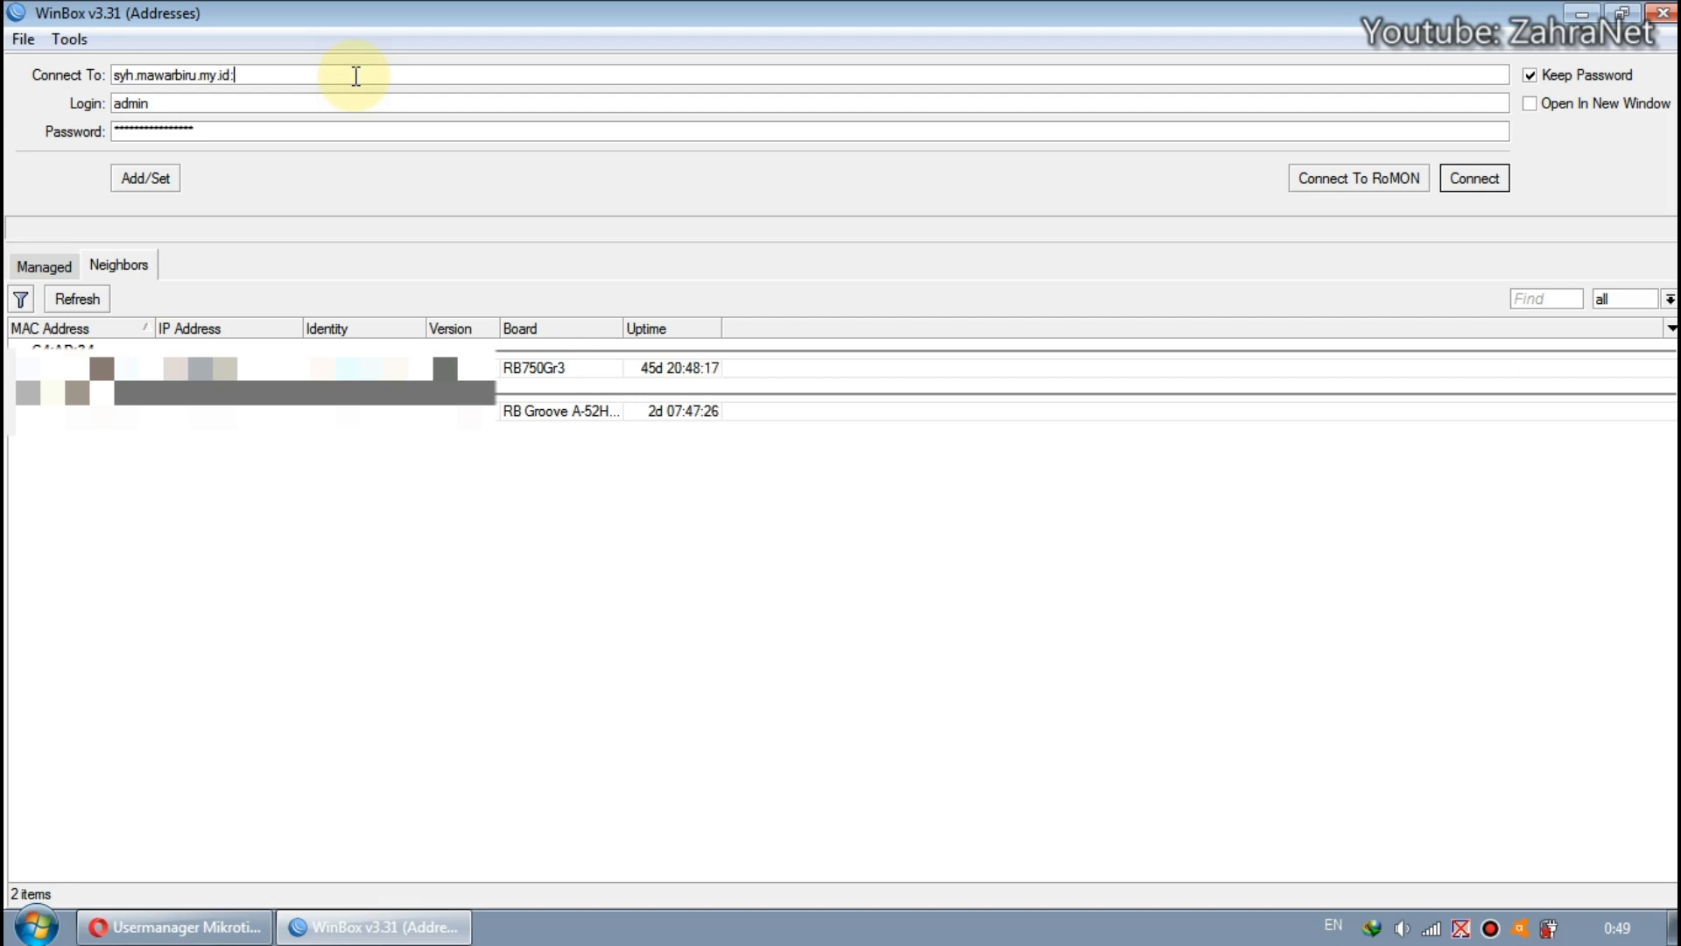
pyautogui.write('7')
pyautogui.click(219, 103)
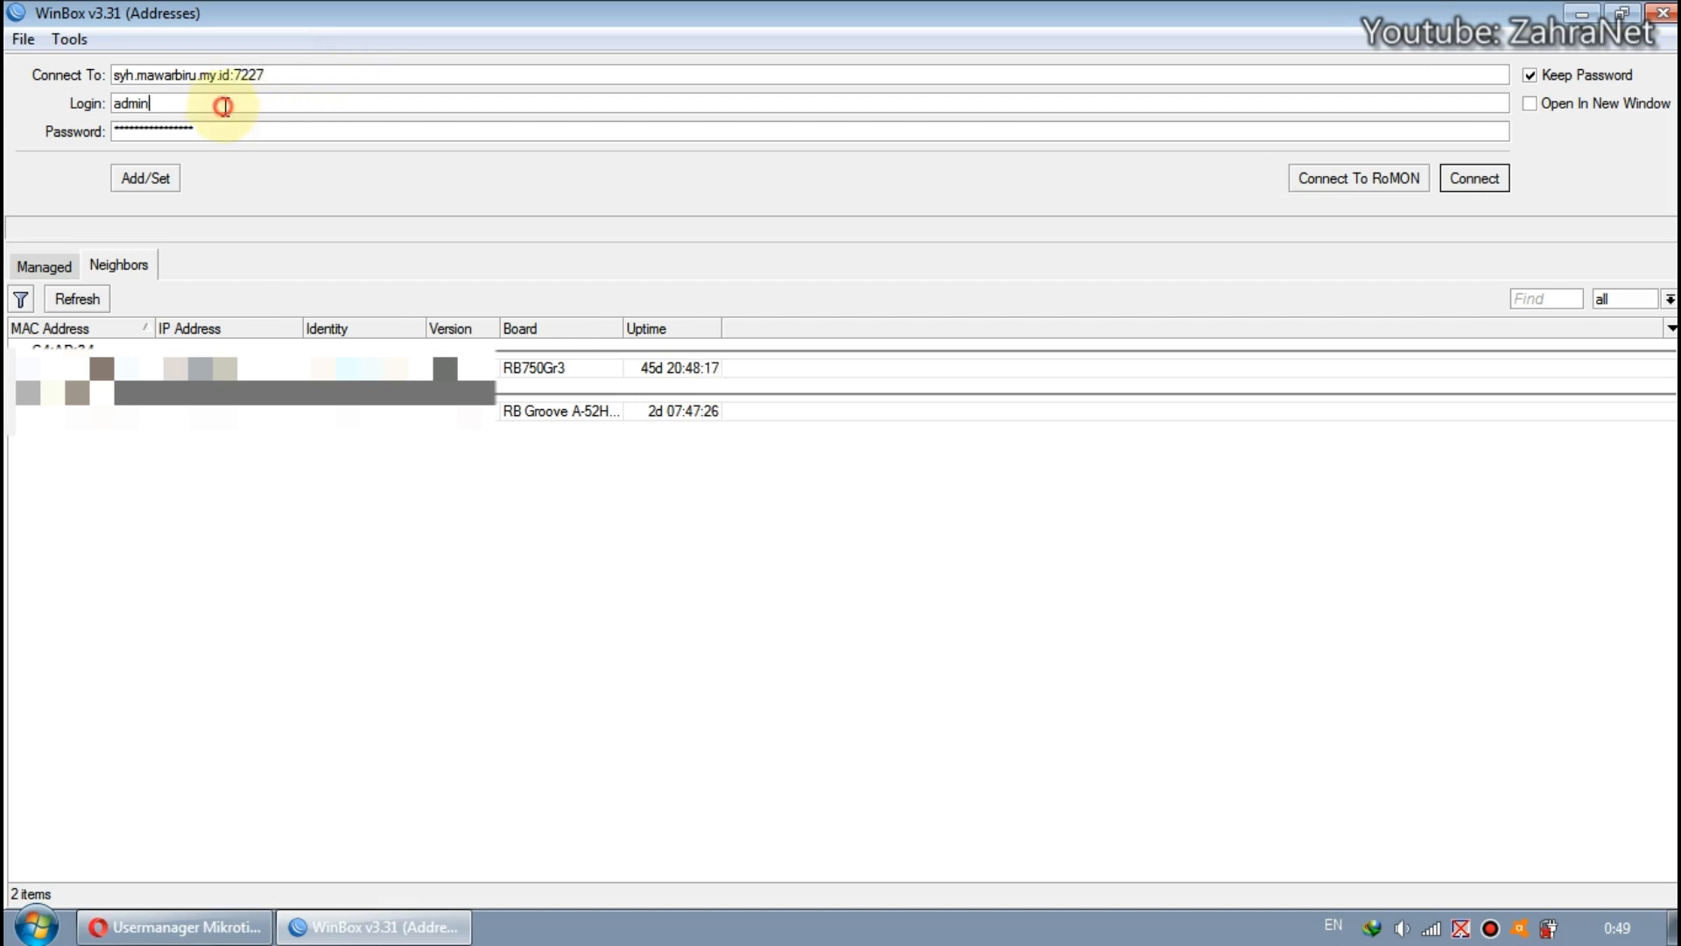
pyautogui.click(267, 125)
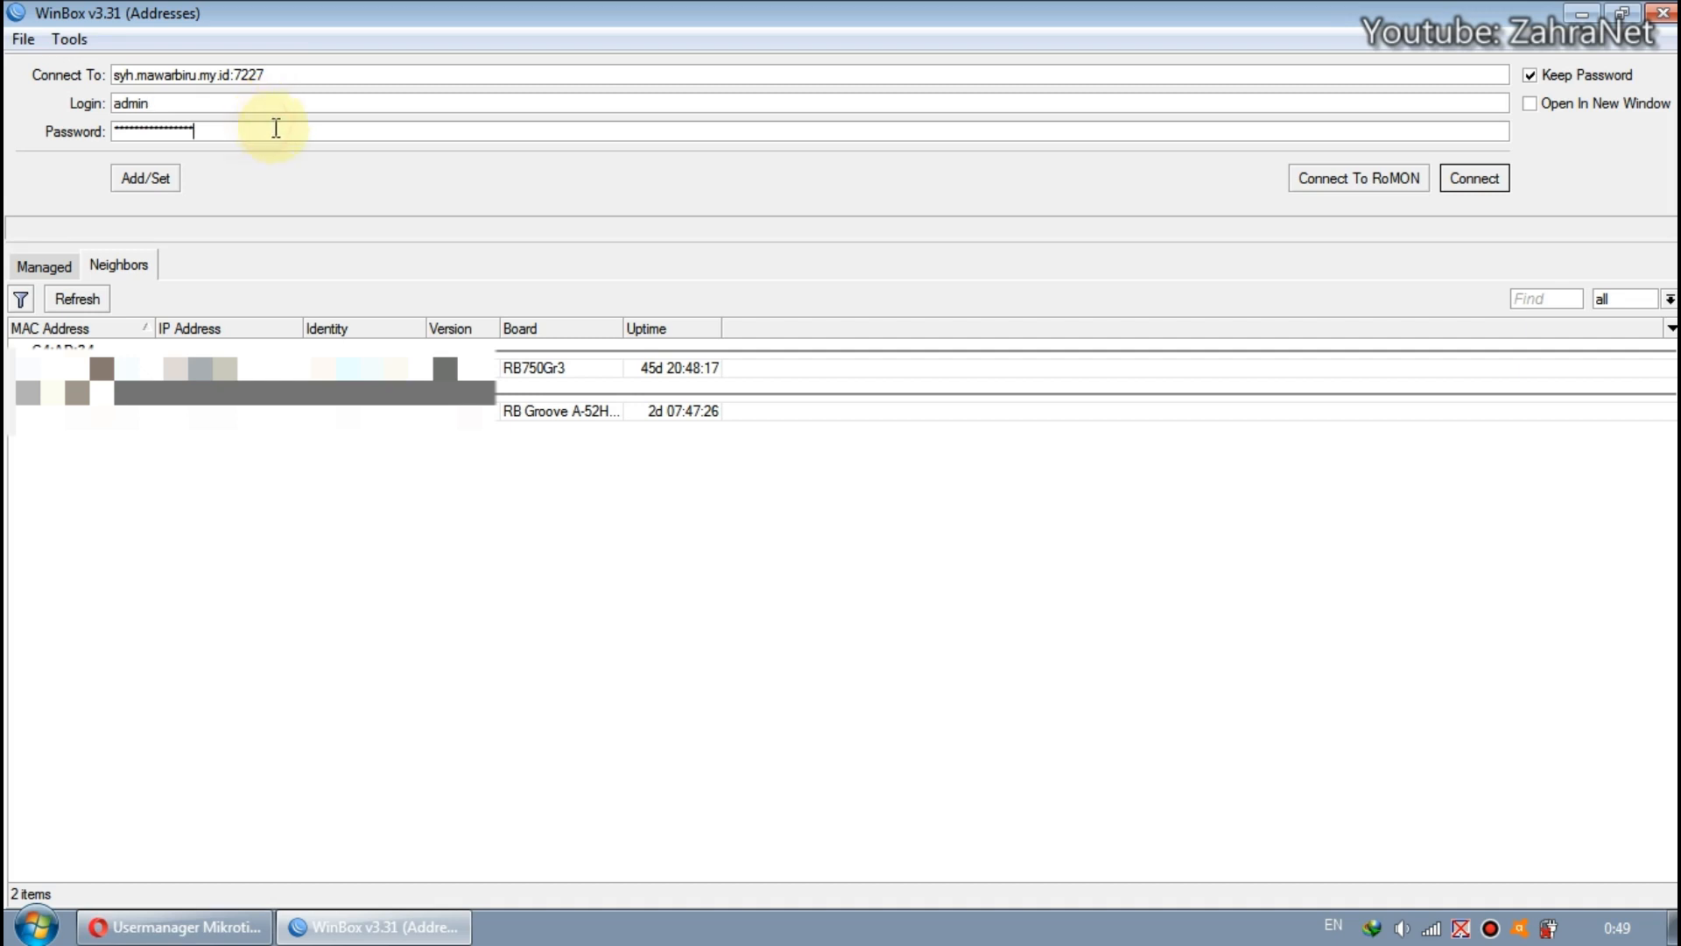
pyautogui.click(341, 74)
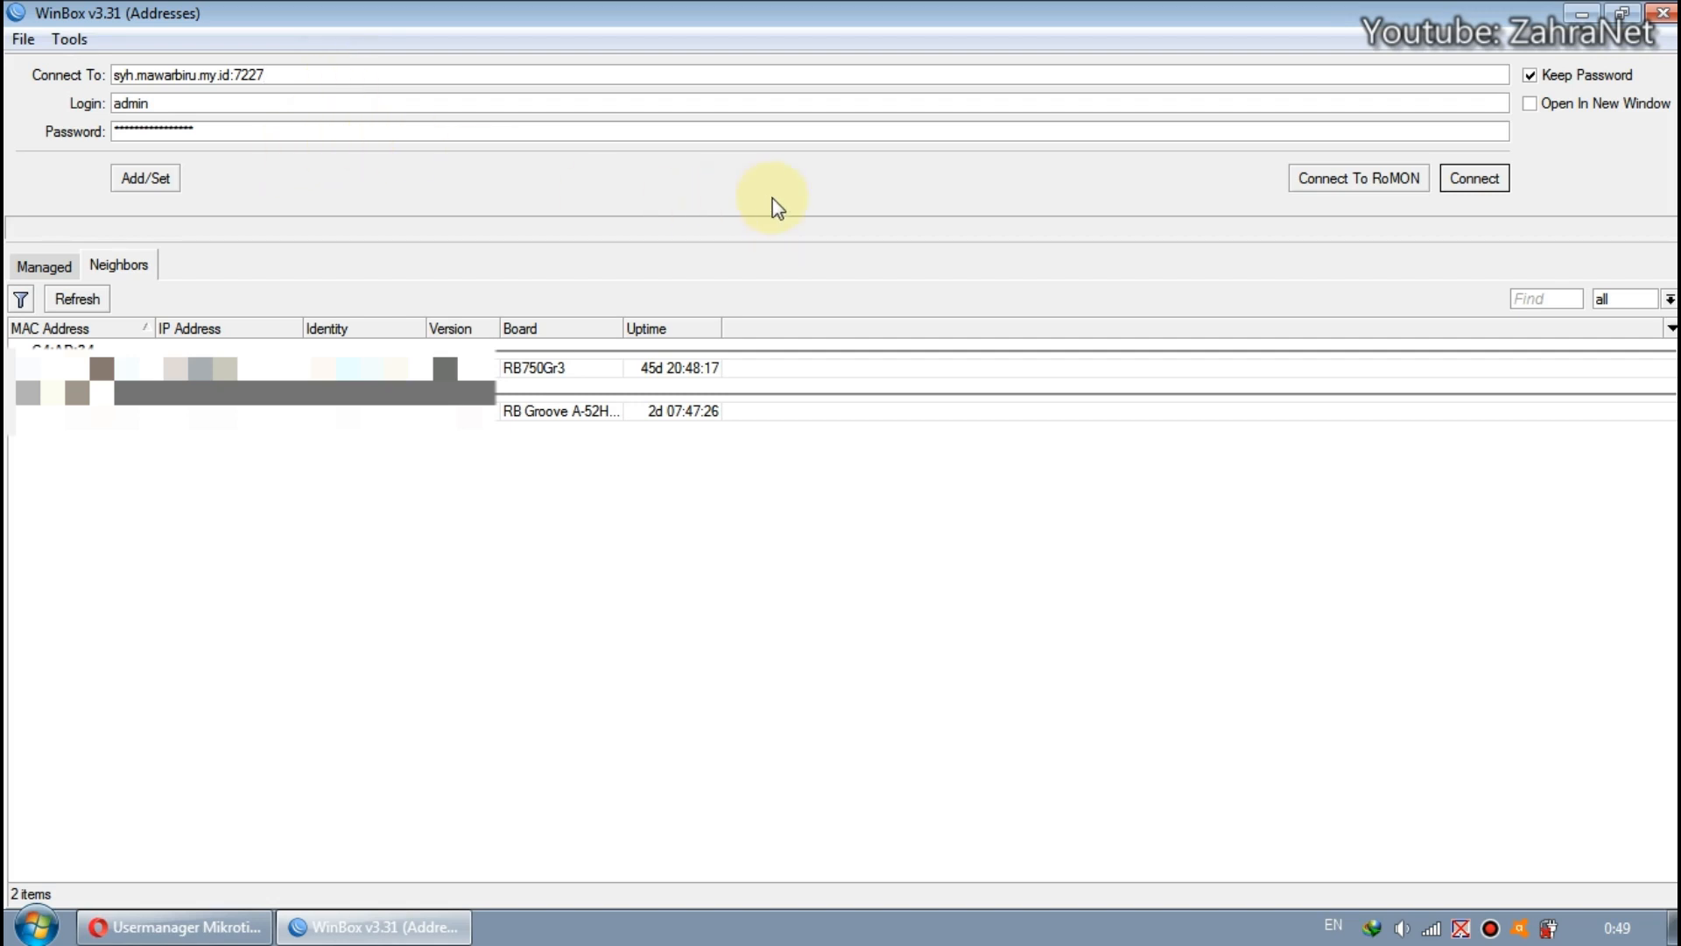
pyautogui.click(1459, 177)
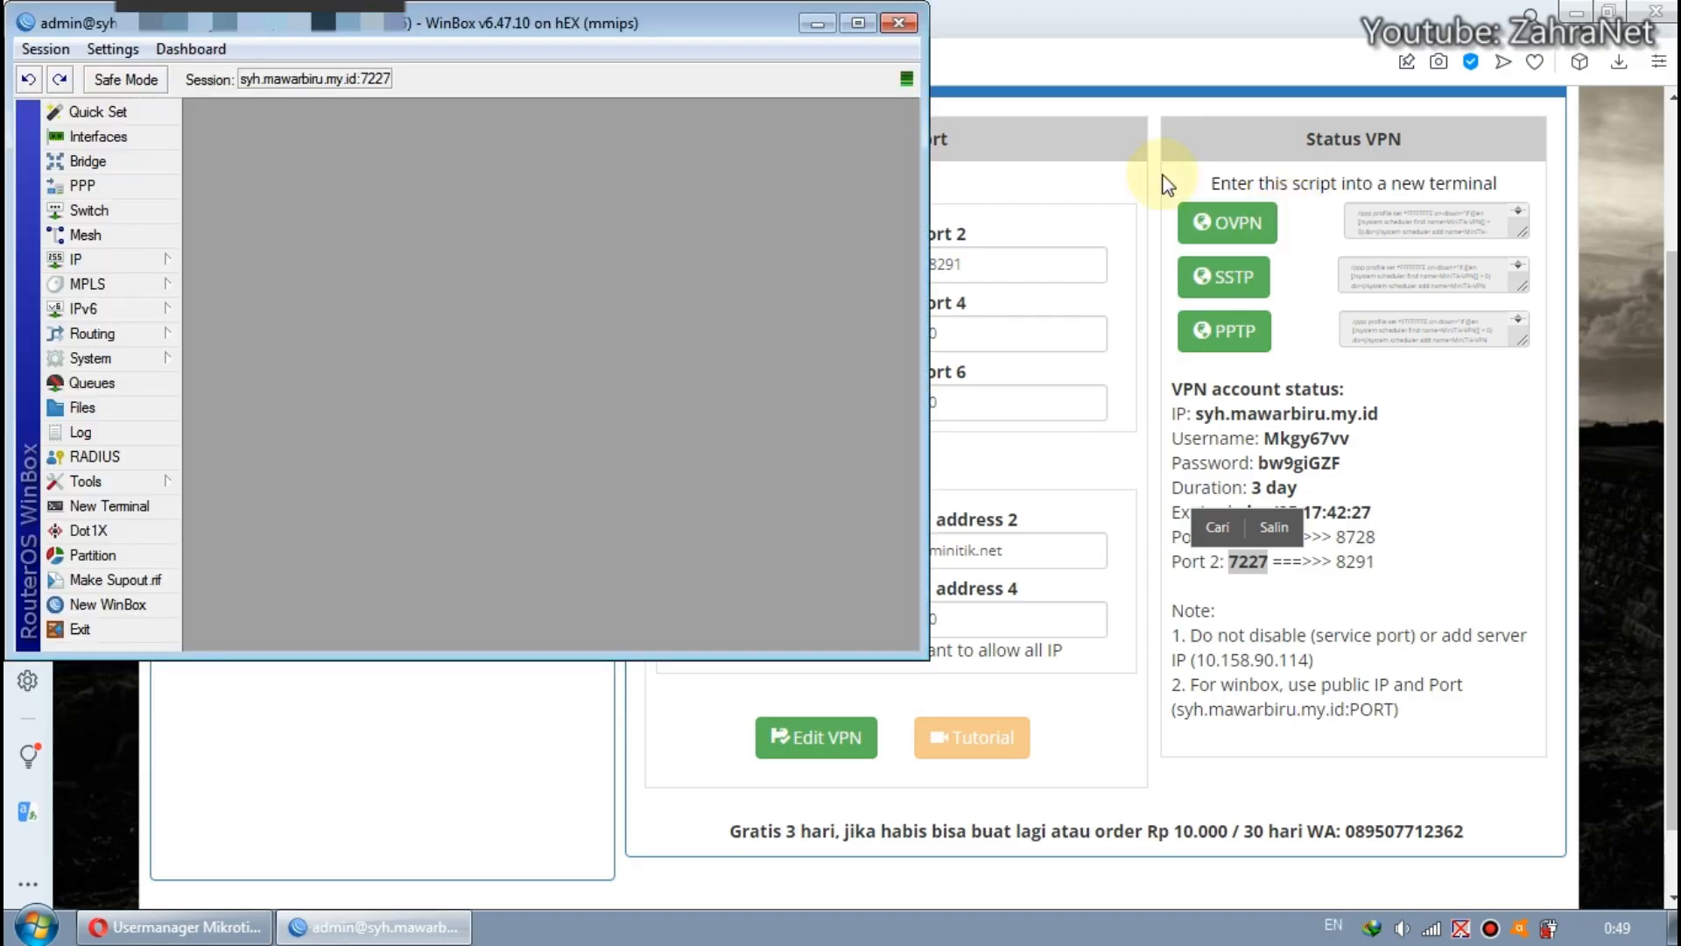
# Maximize the WinBox session window and check the address and port of the current session.
pyautogui.click(859, 23)
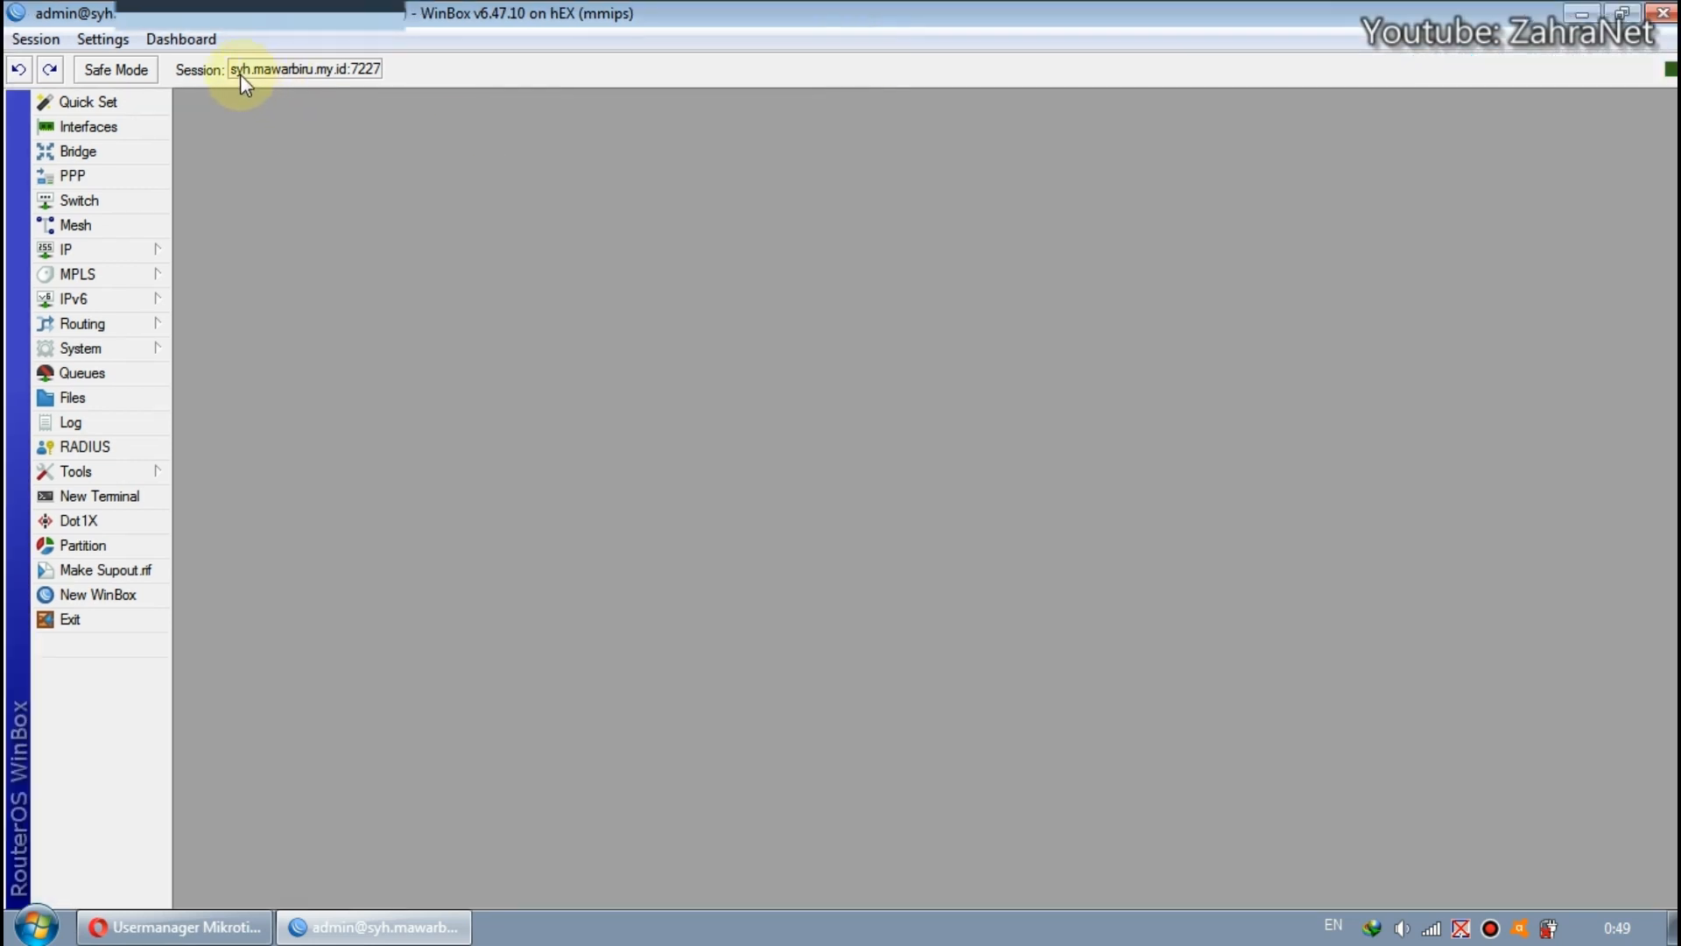
pyautogui.moveTo(379, 71); pyautogui.dragTo(344, 72)
pyautogui.click(356, 72)
pyautogui.click(370, 68)
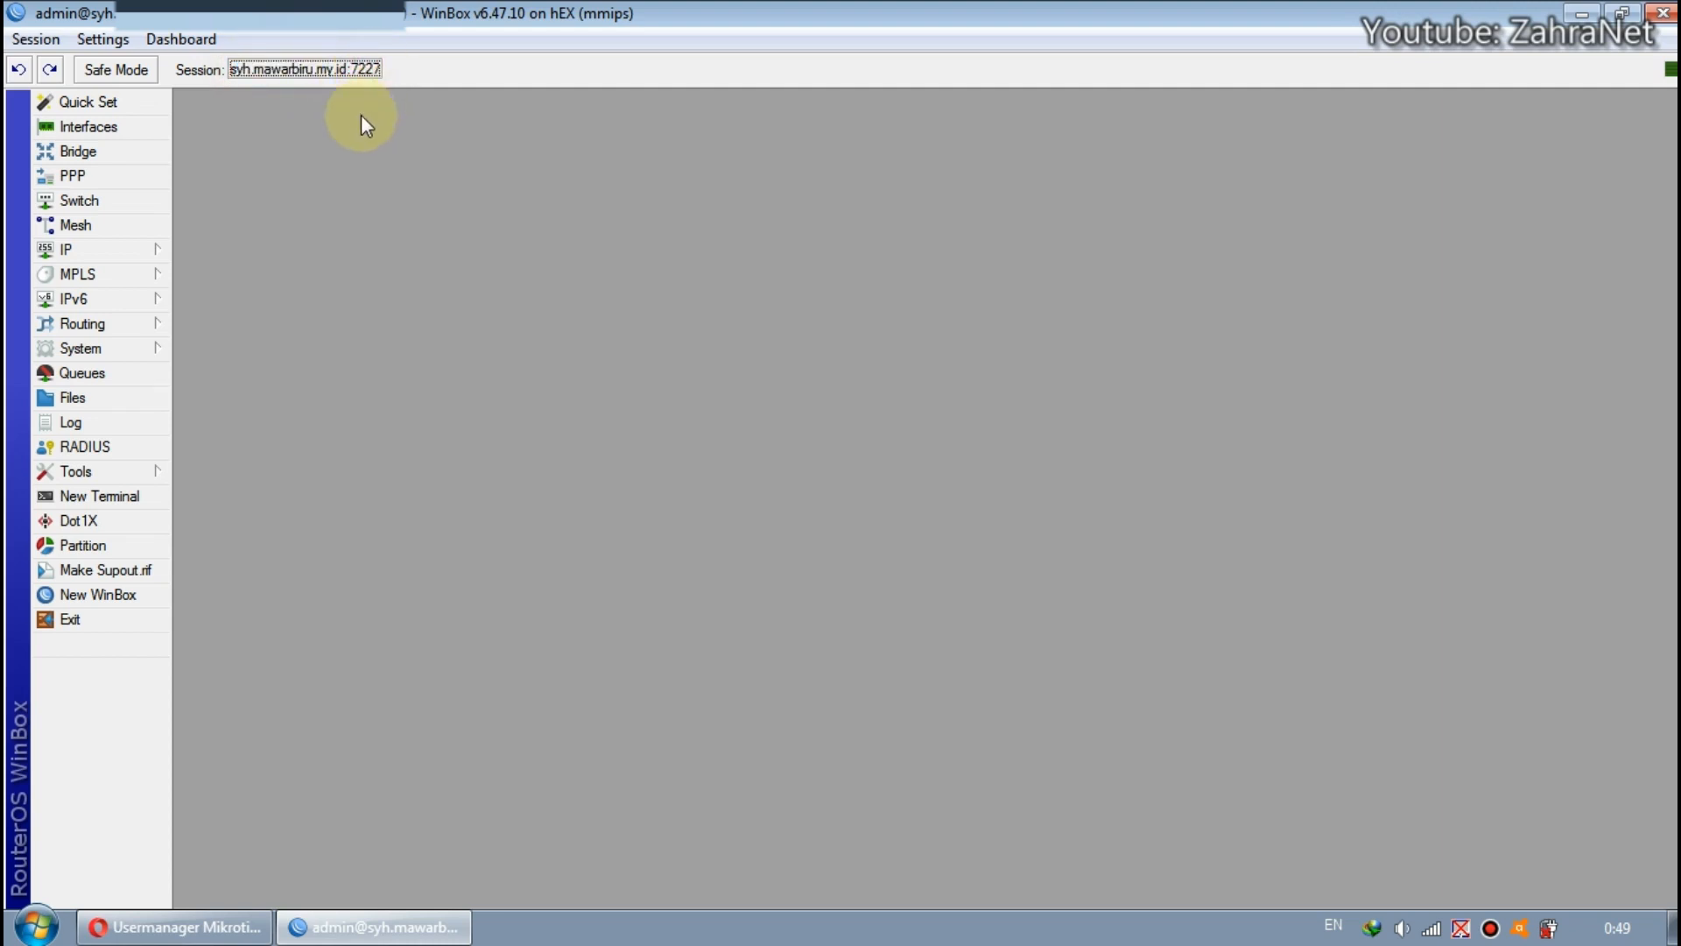